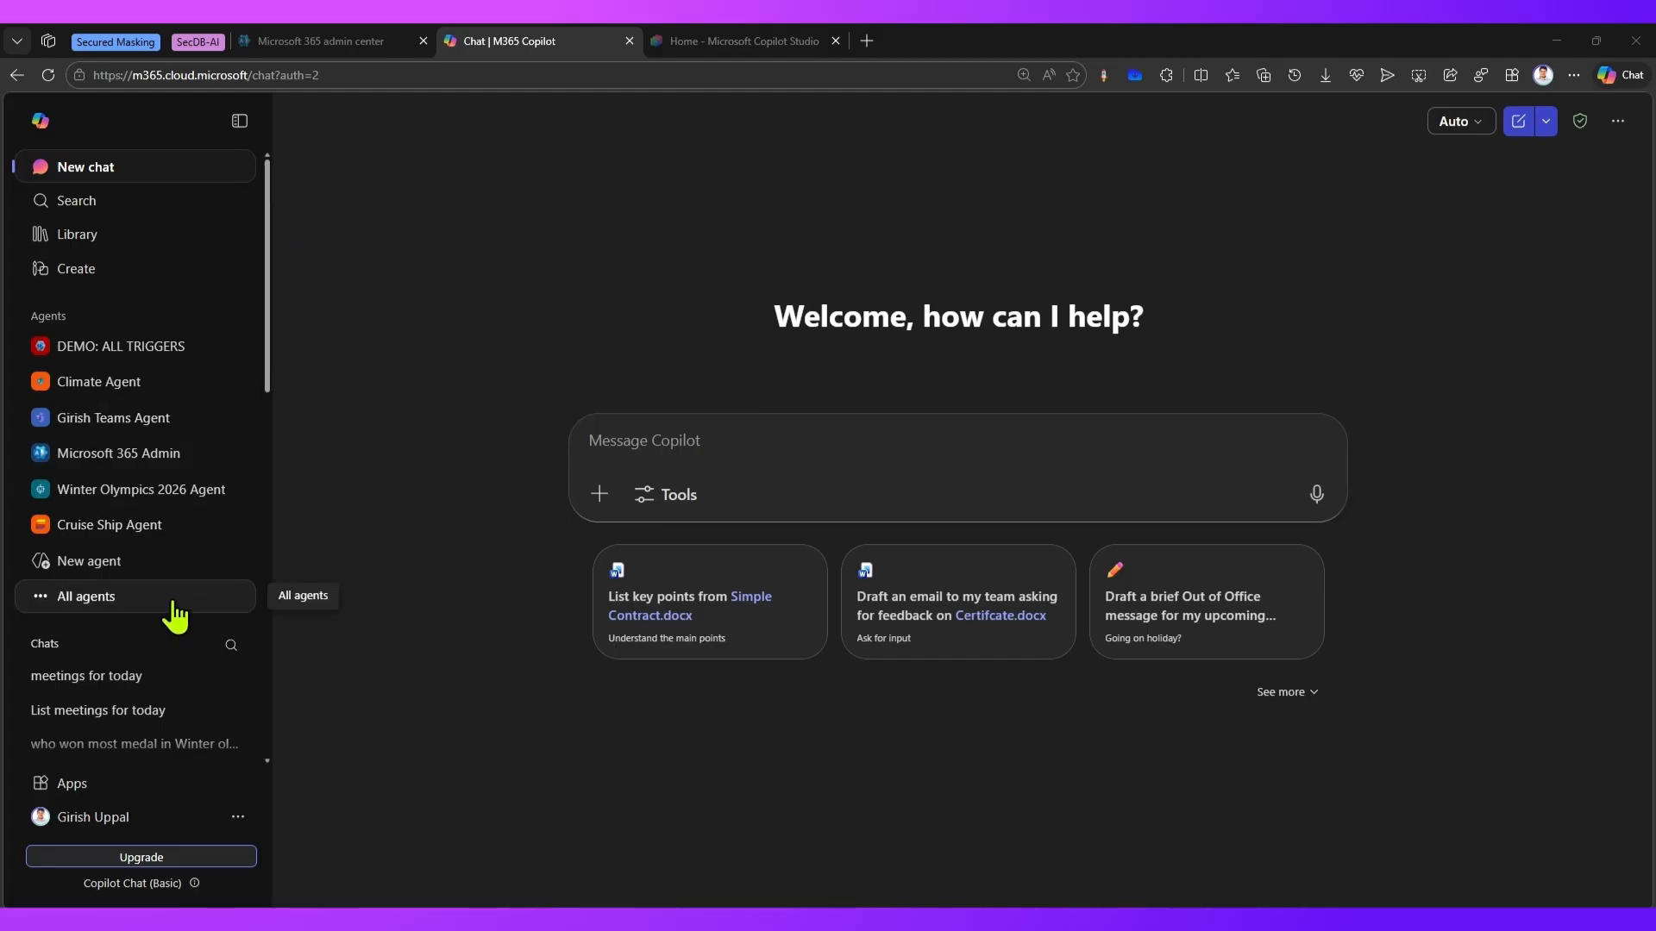
Open the Agent Store, expand the full list of your agents and start creating a new agent
left_click(118, 612)
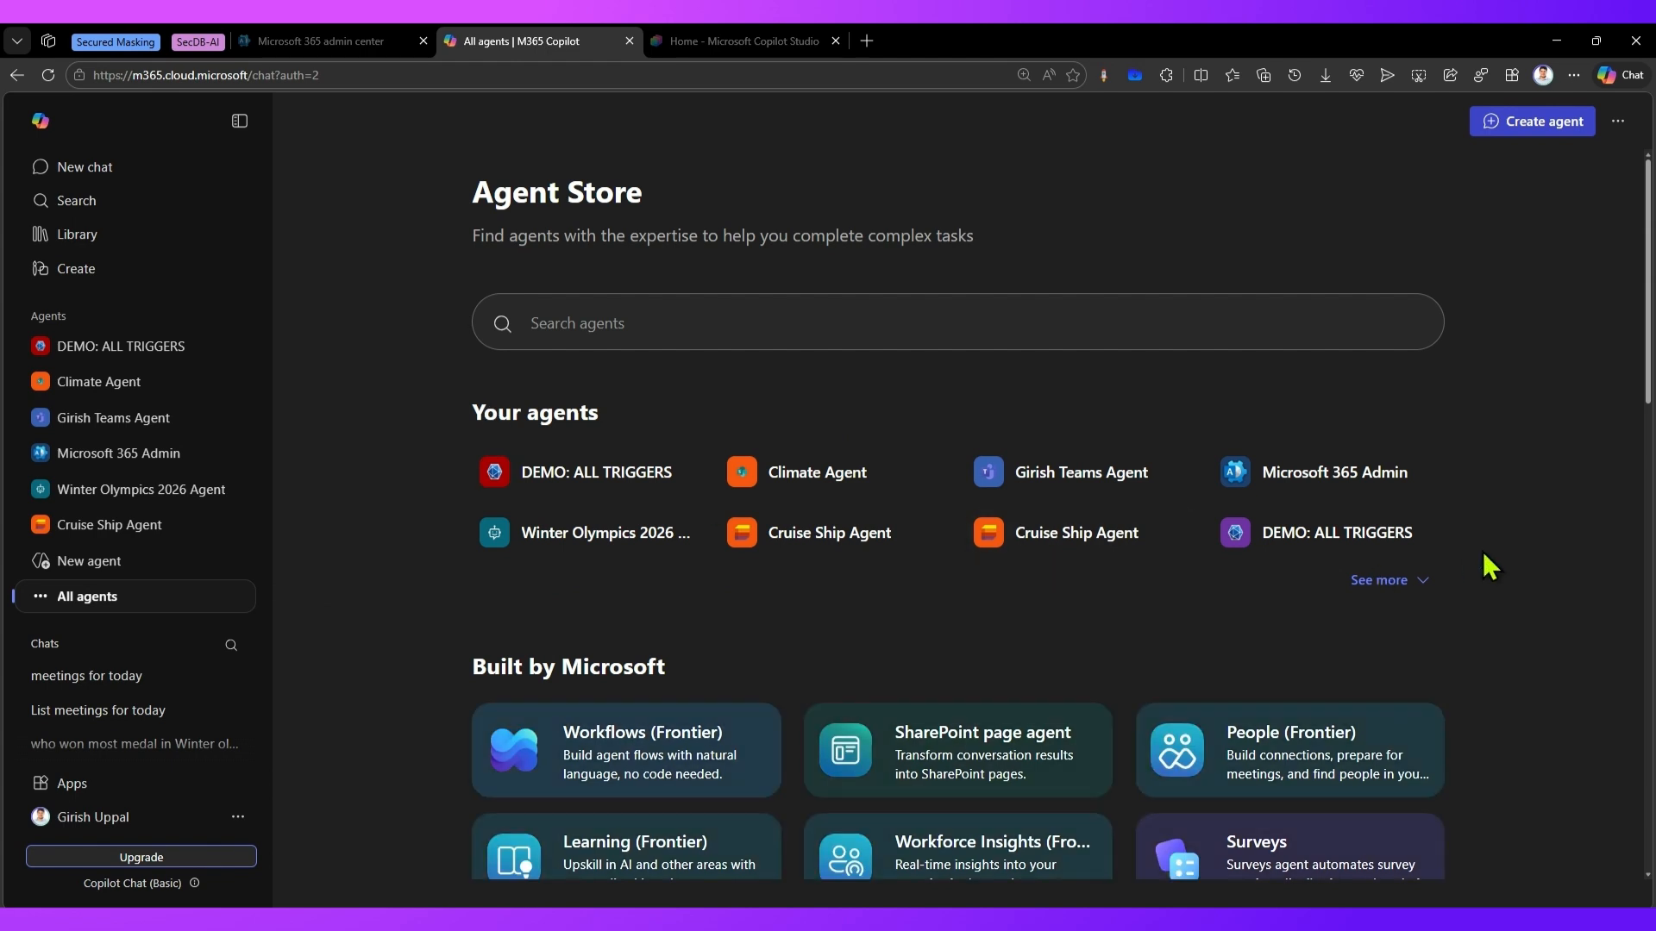
left_click(1390, 582)
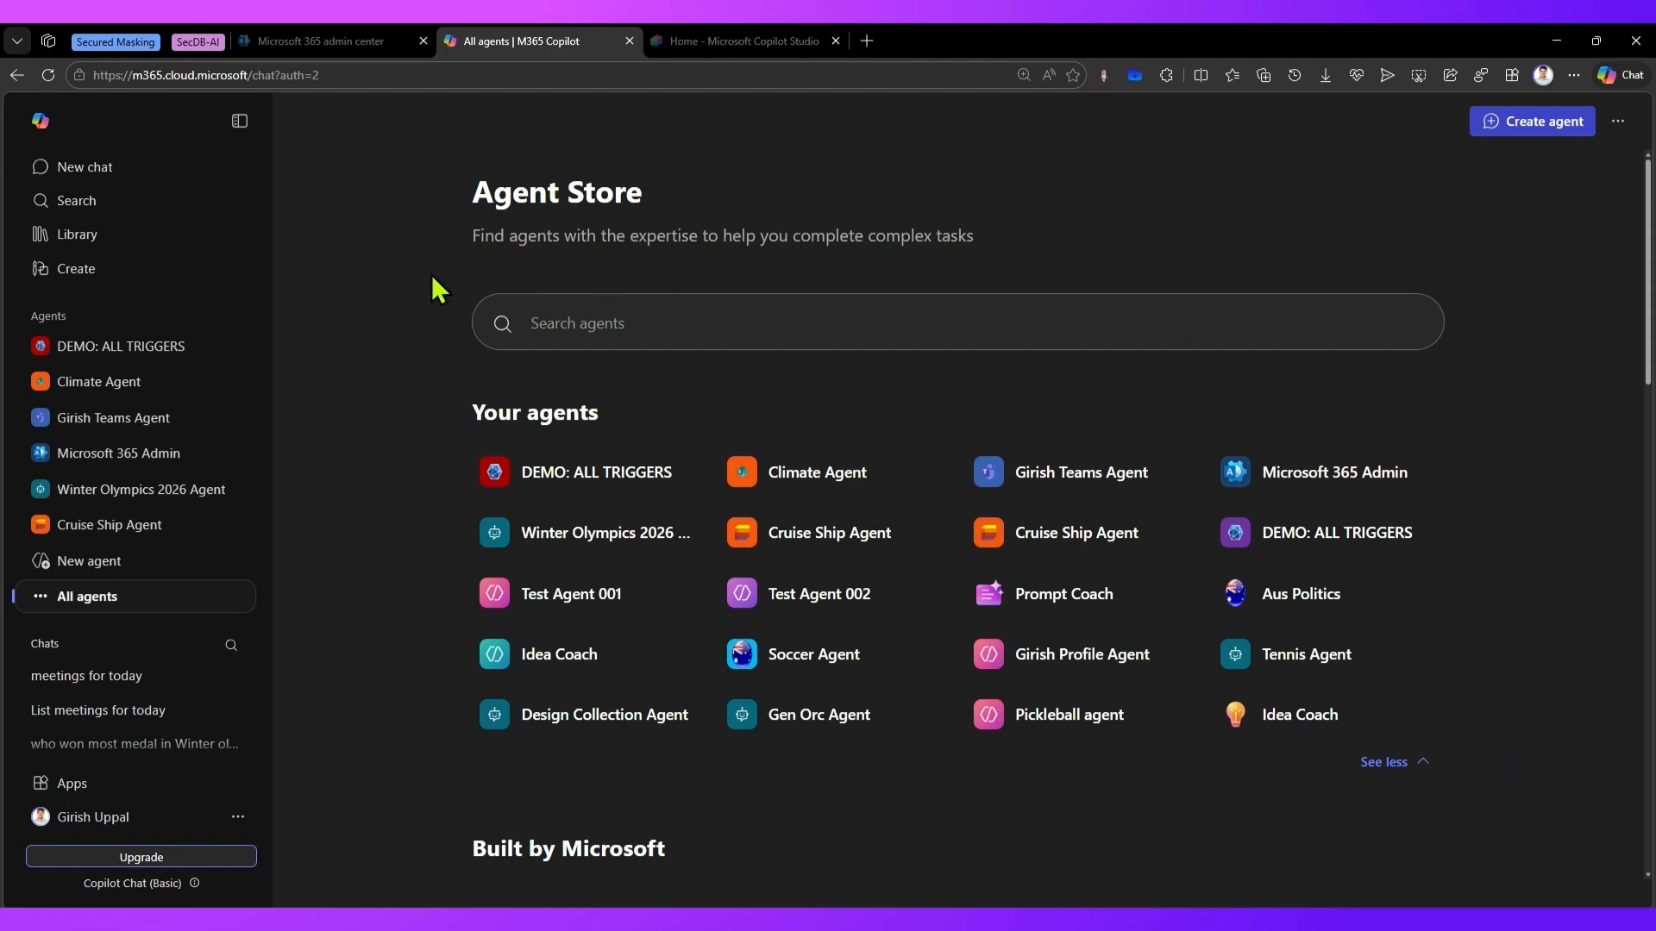
left_click(1552, 120)
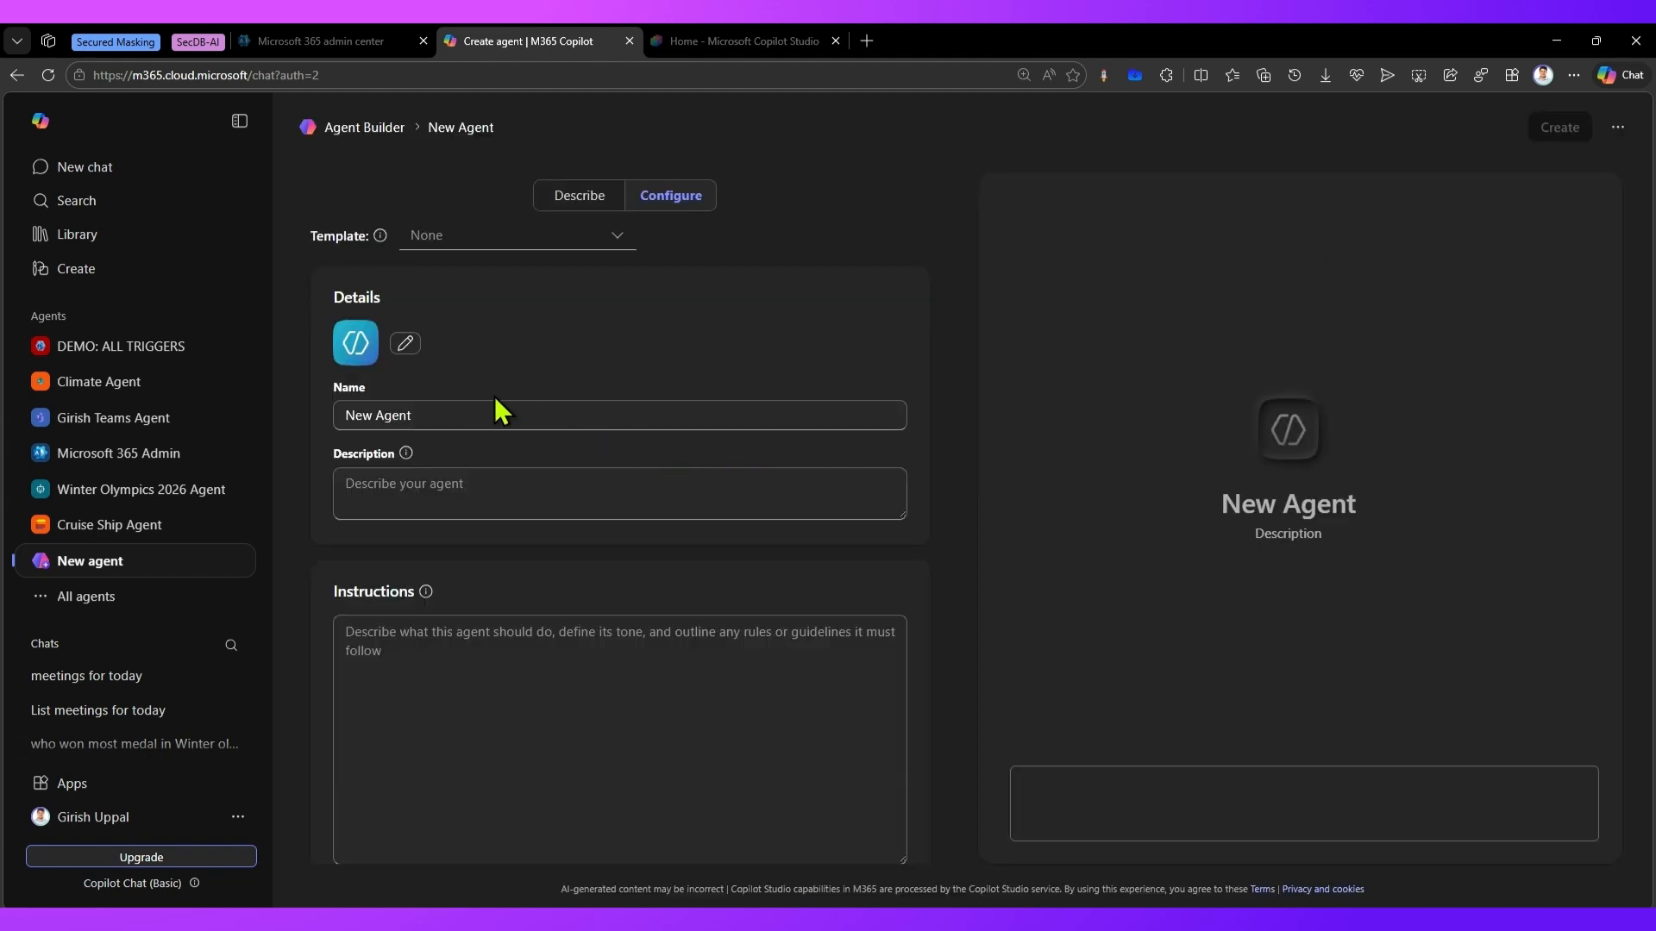
Name the new agent "World News Agent"
left_click(432, 416)
left_click_drag(427, 416, 285, 416)
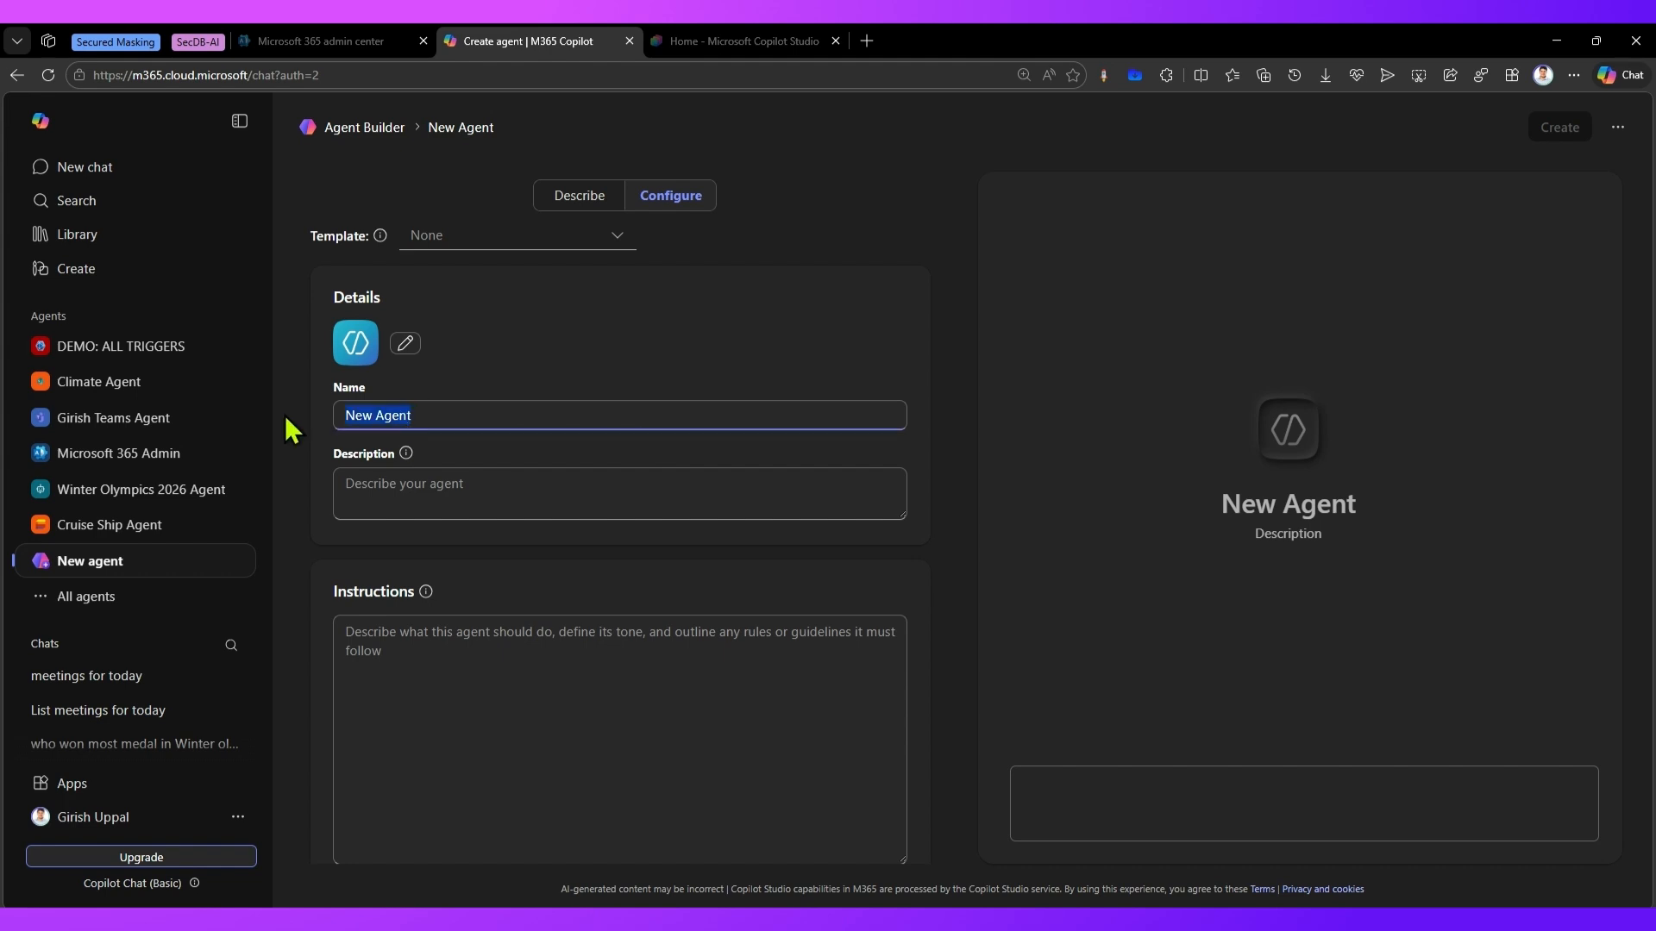
type("Worl")
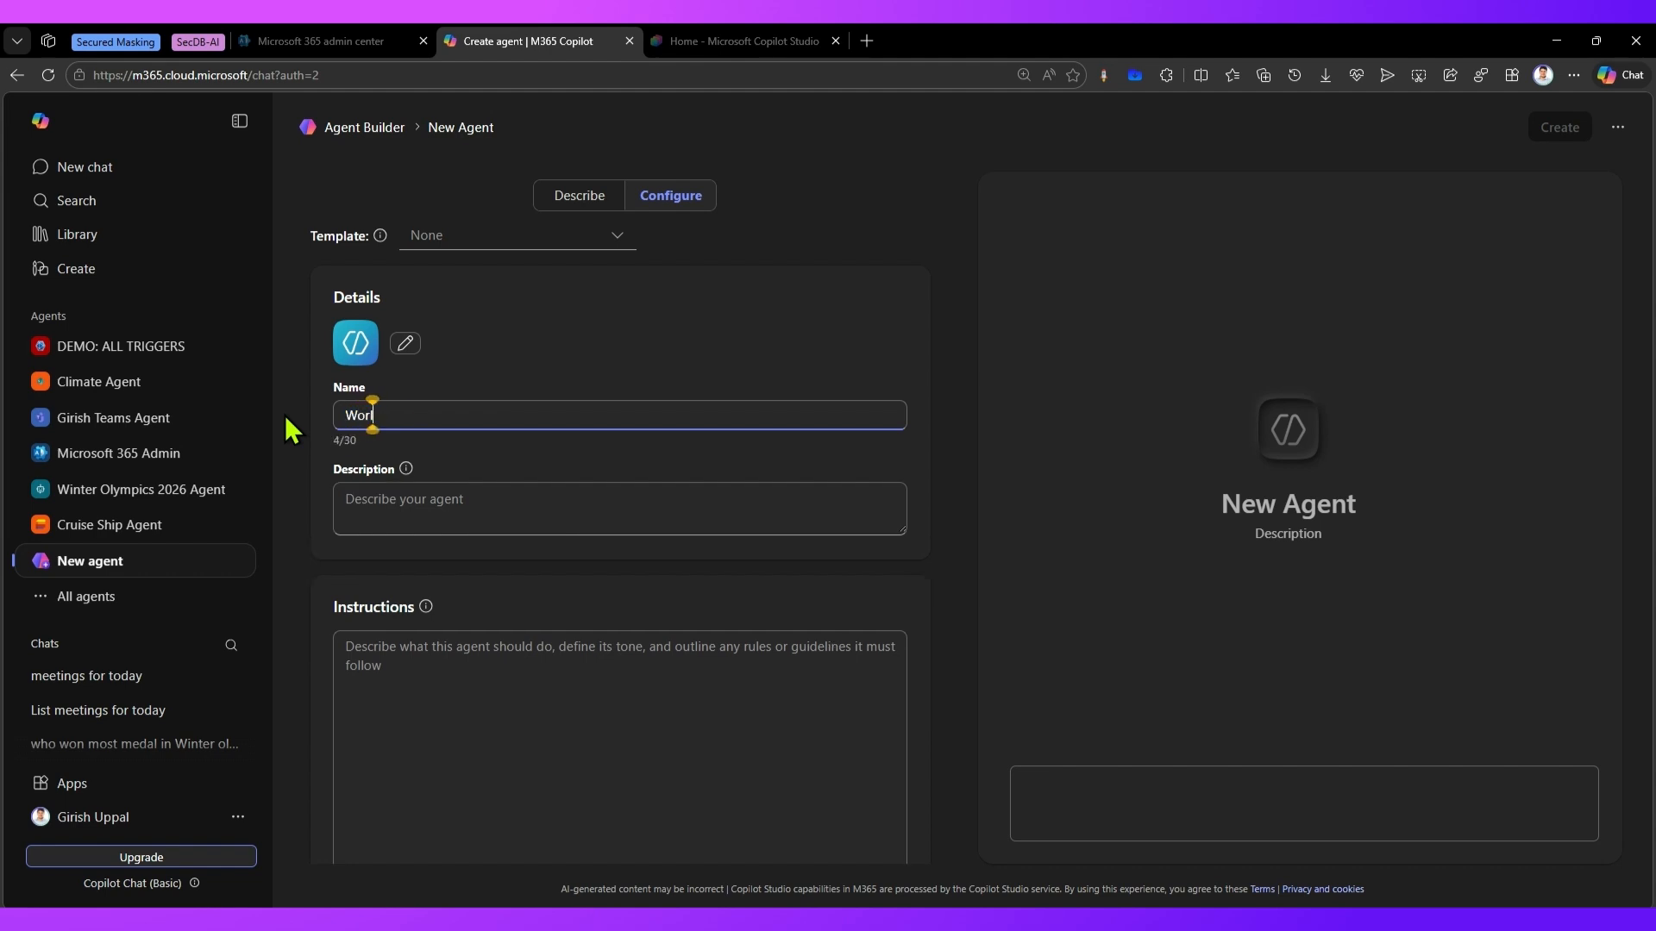
type("d News Agent")
Enter "This agent provides world news" as the agent's description
left_click(387, 511)
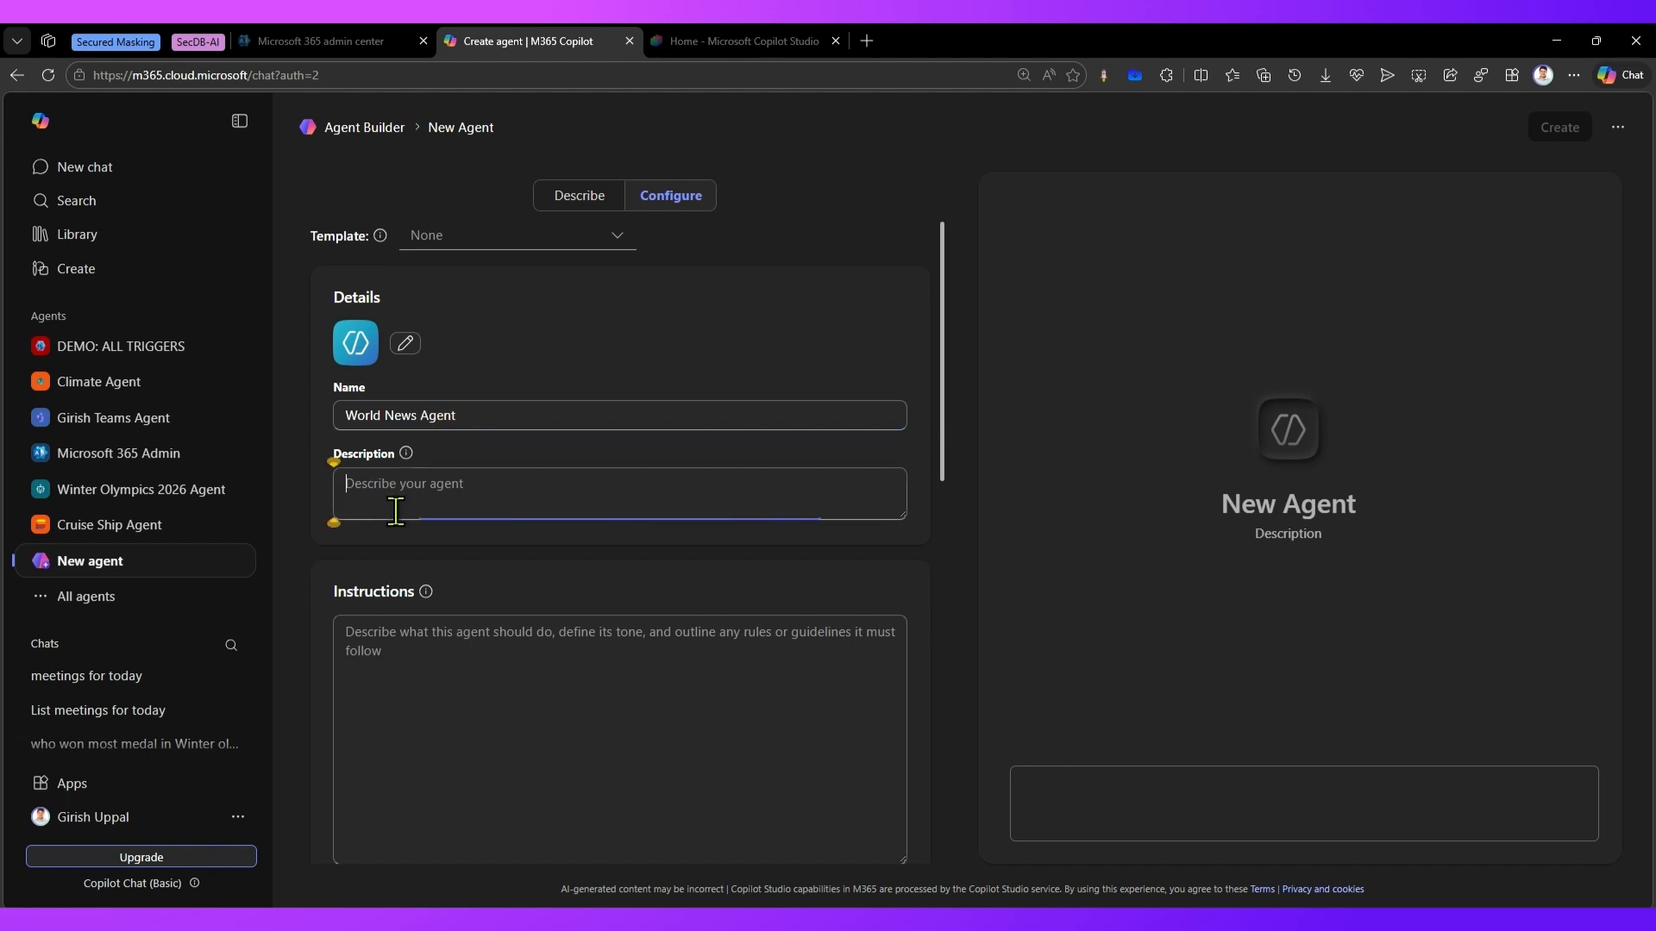
type("This agent")
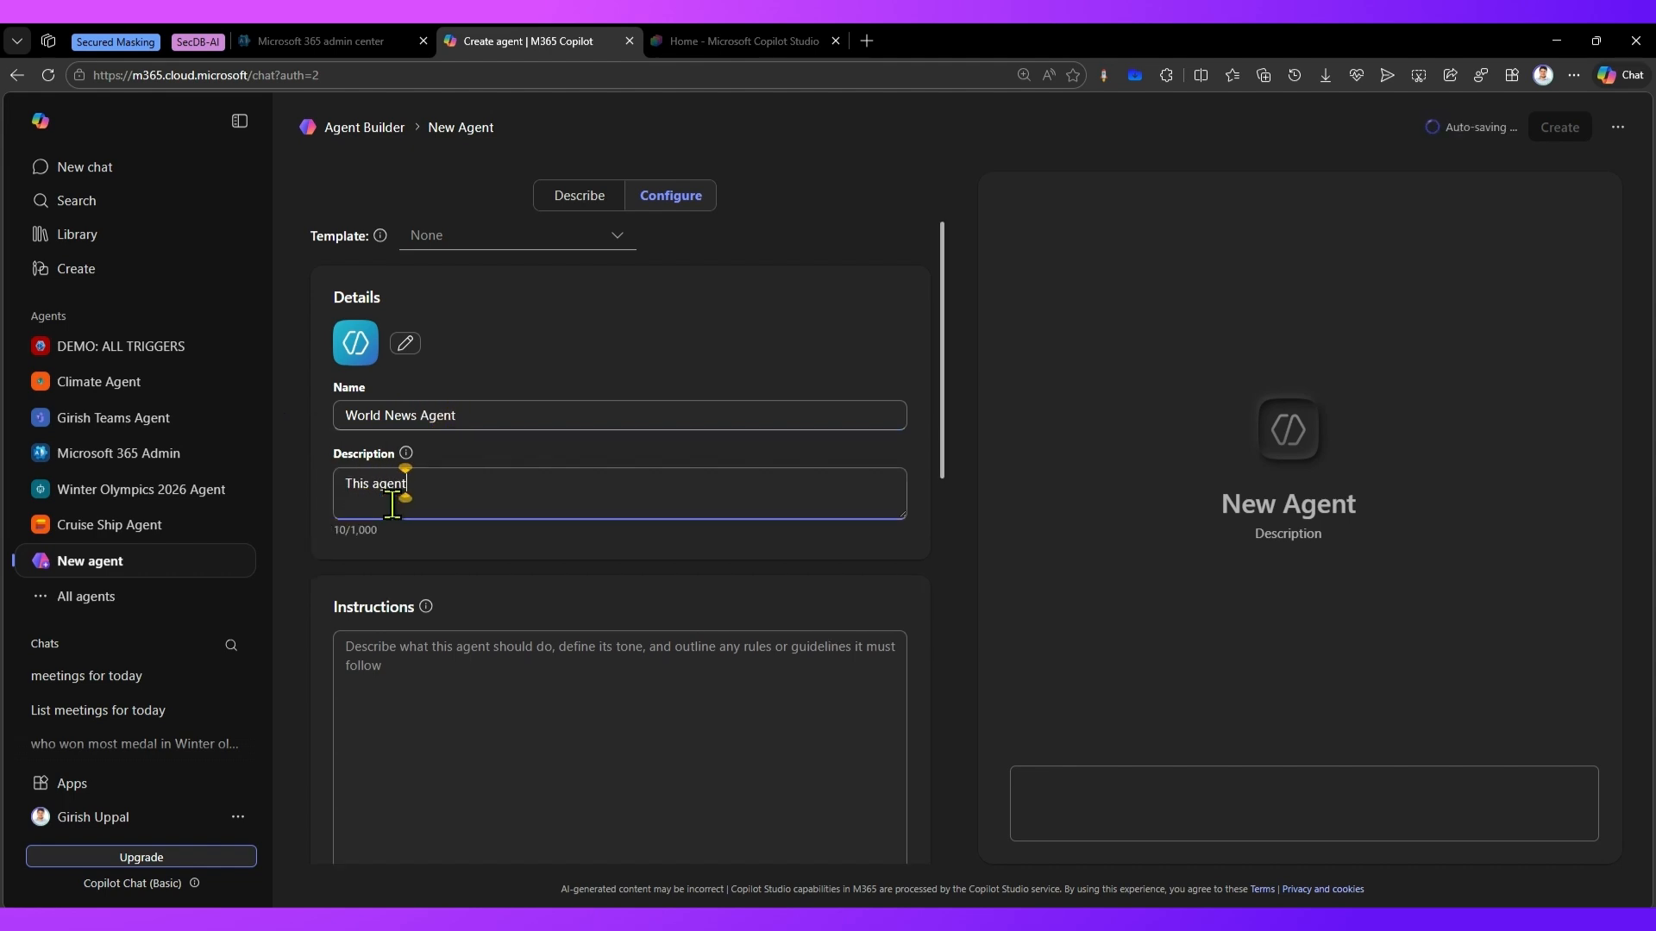
type(" provides w")
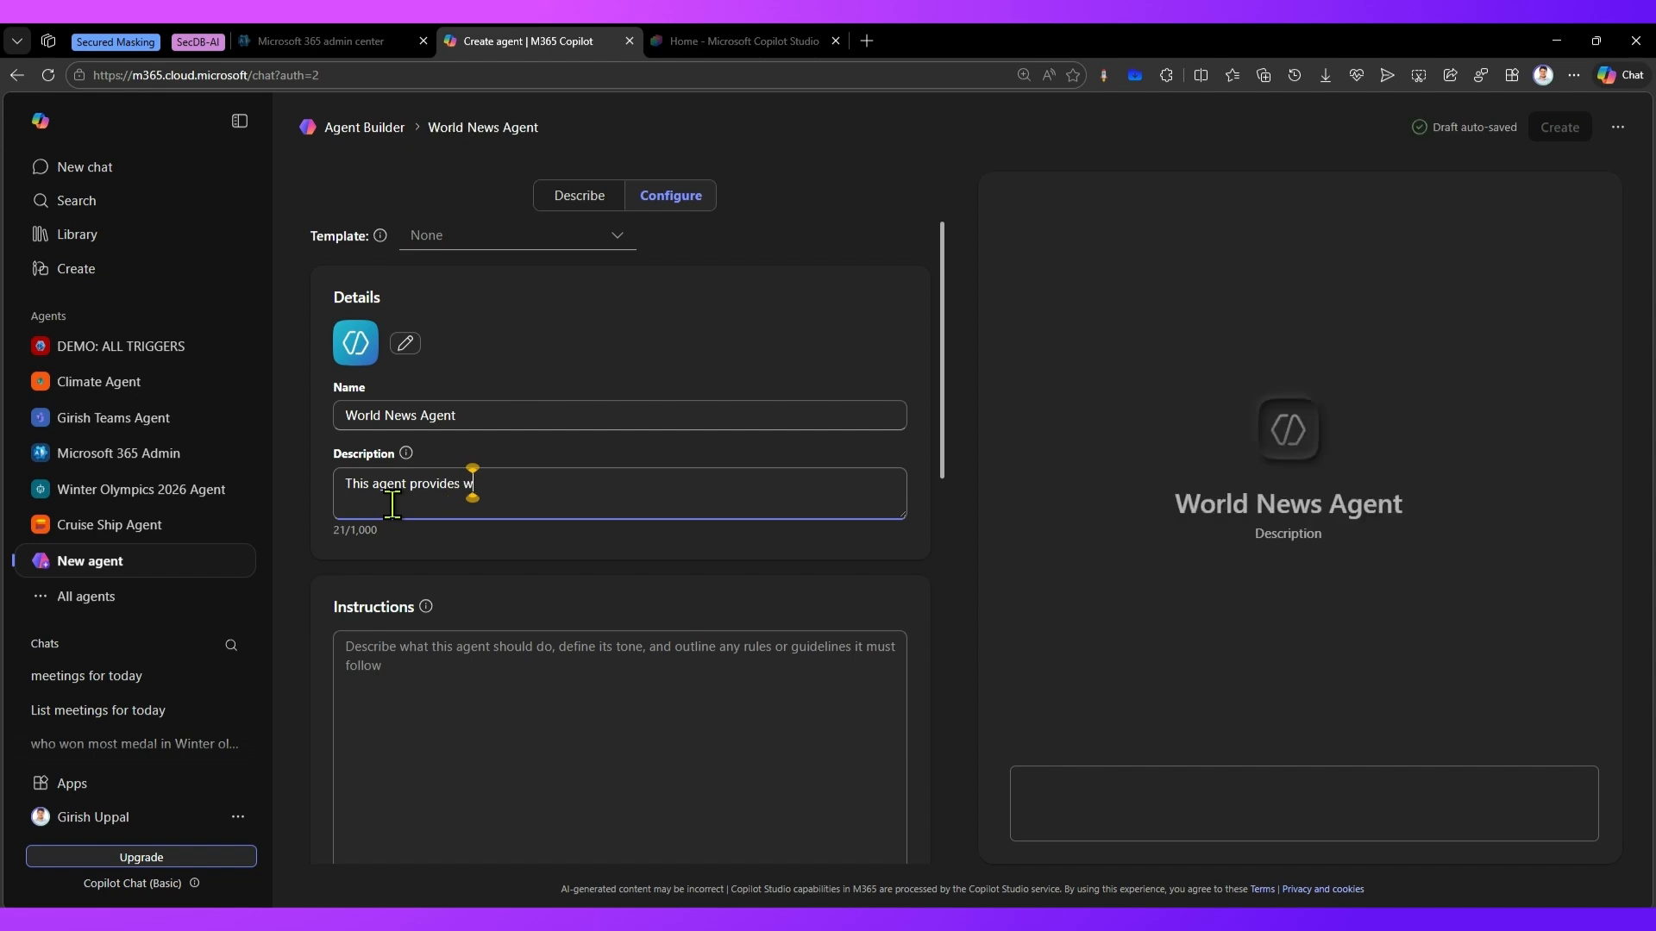
type("orld newss")
key("BackSpace")
Begin the agent's instructions with the line "Provide news from following countries only:"
left_click(376, 681)
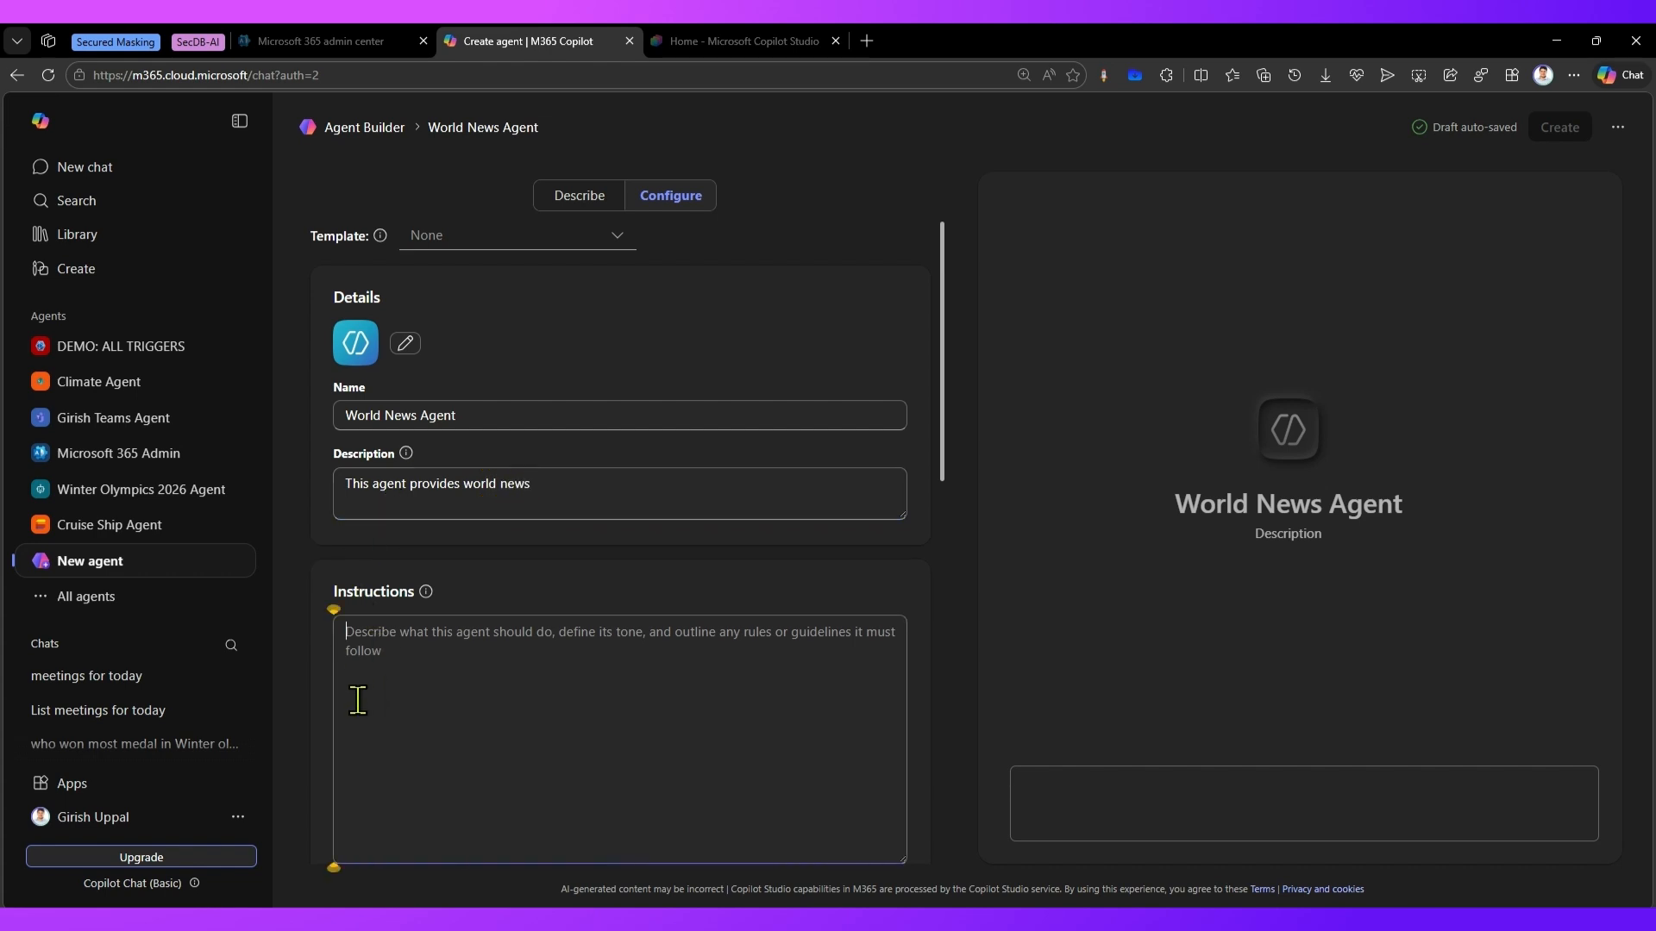
type("Provide news from")
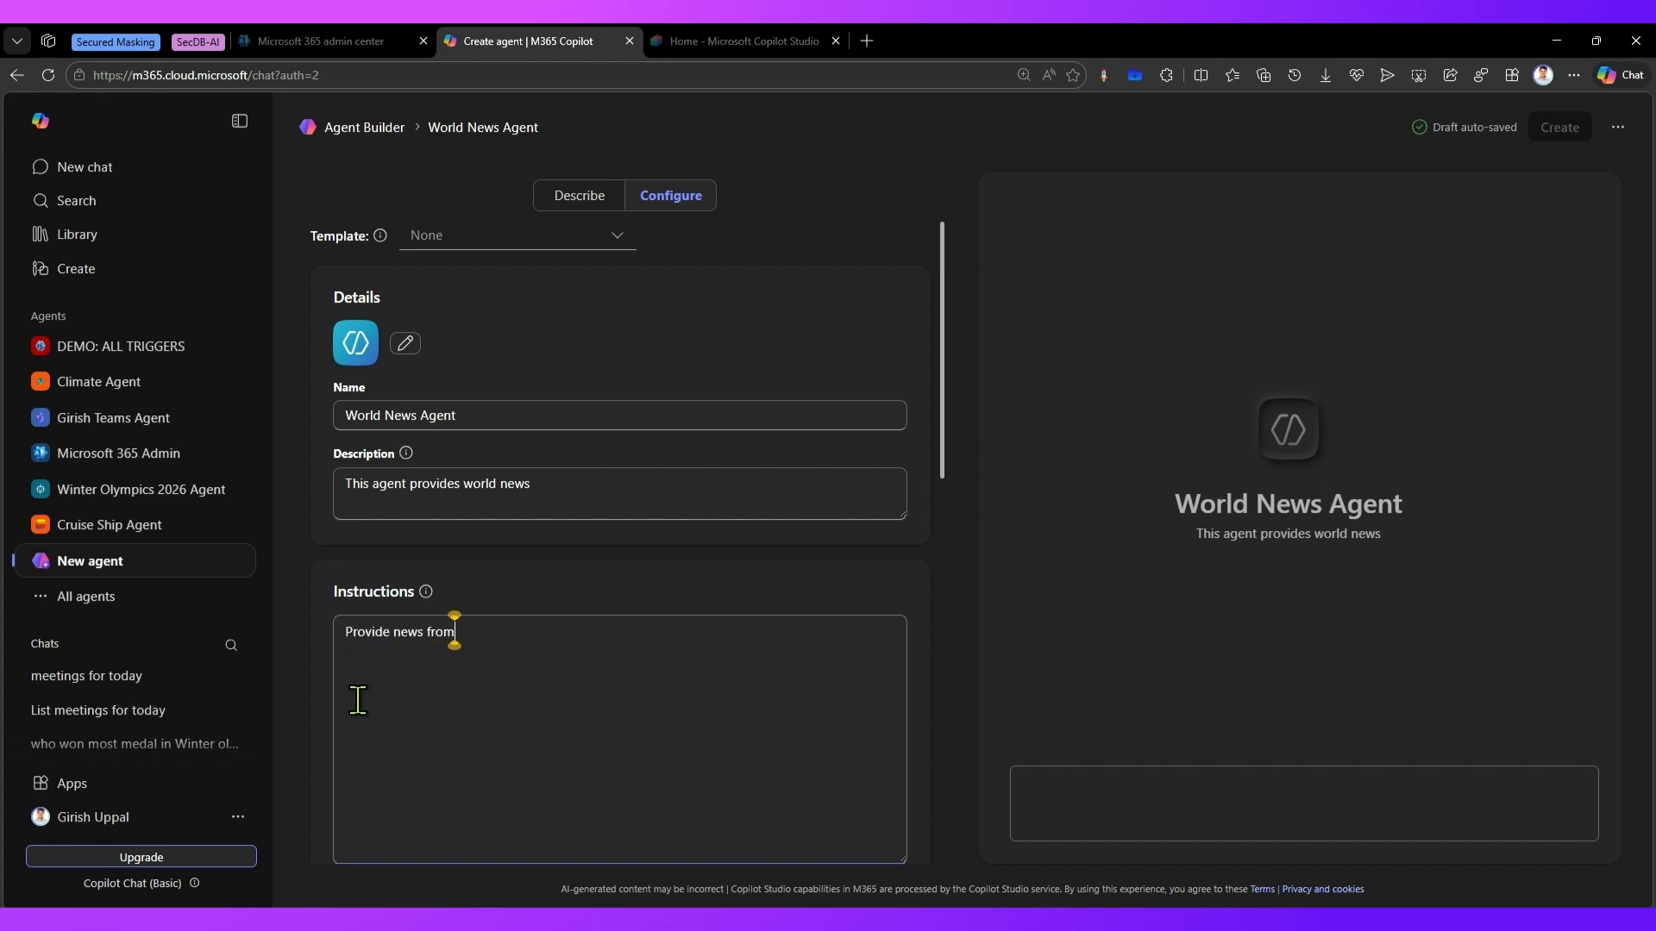
type(" following countri only")
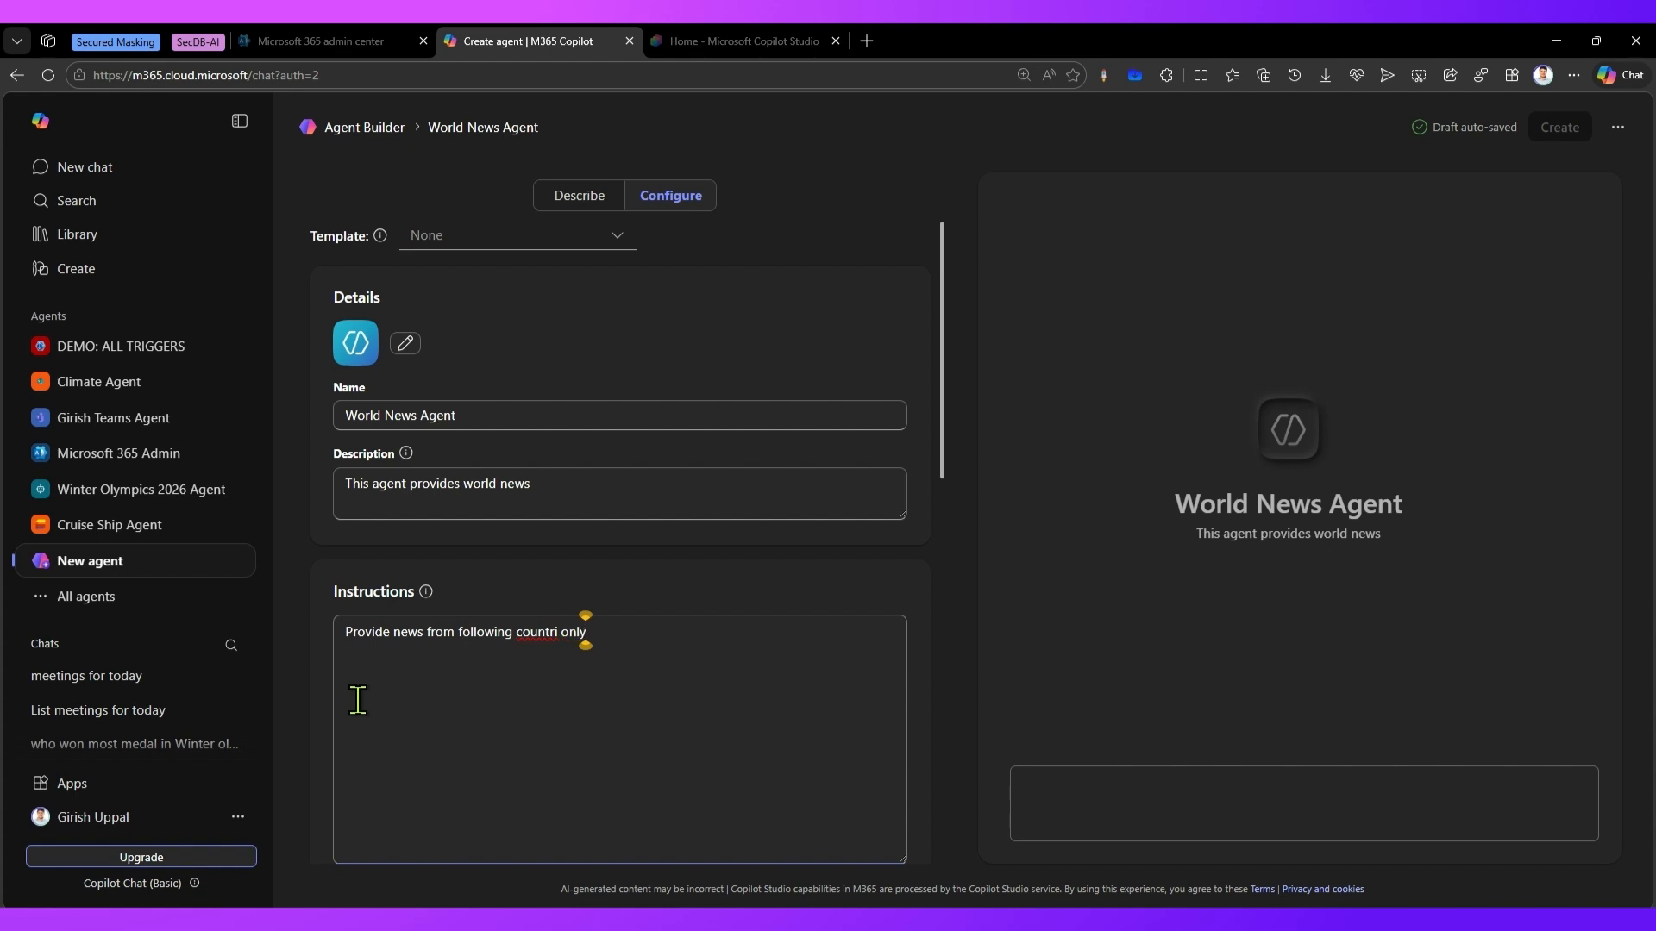
type(":")
key("Left")
key("Left")
key("Left")
key("Left")
key("Left")
key("Left")
type("es")
key("End")
Below a blank line in the instructions, add the lines "Top news from USA" and "Top 3 news from Australia"
key("Return")
key("Return")
type("3")
key("BackSpace")
type("Top news from USA")
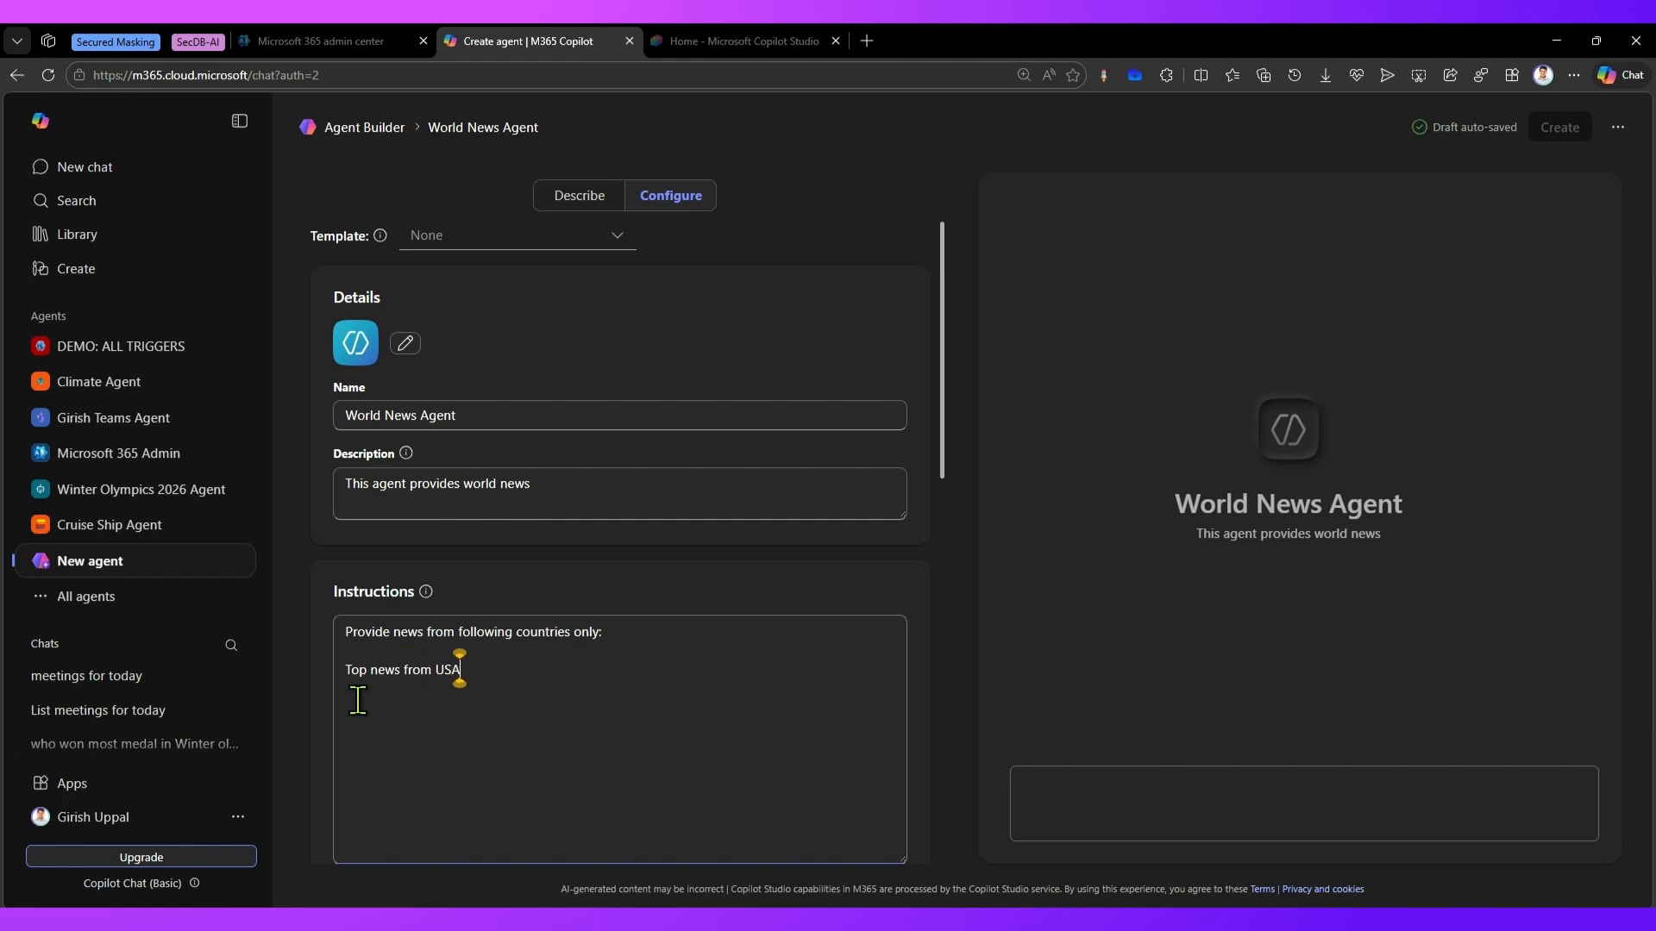
key("Return")
type("Top 3 news from Australua")
key("BackSpace")
key("BackSpace")
type("ia")
Add the line "Top 3 news from Canada" and change the USA line to "Top 3 news from USA"
key("Return")
type("Top")
type("news from ")
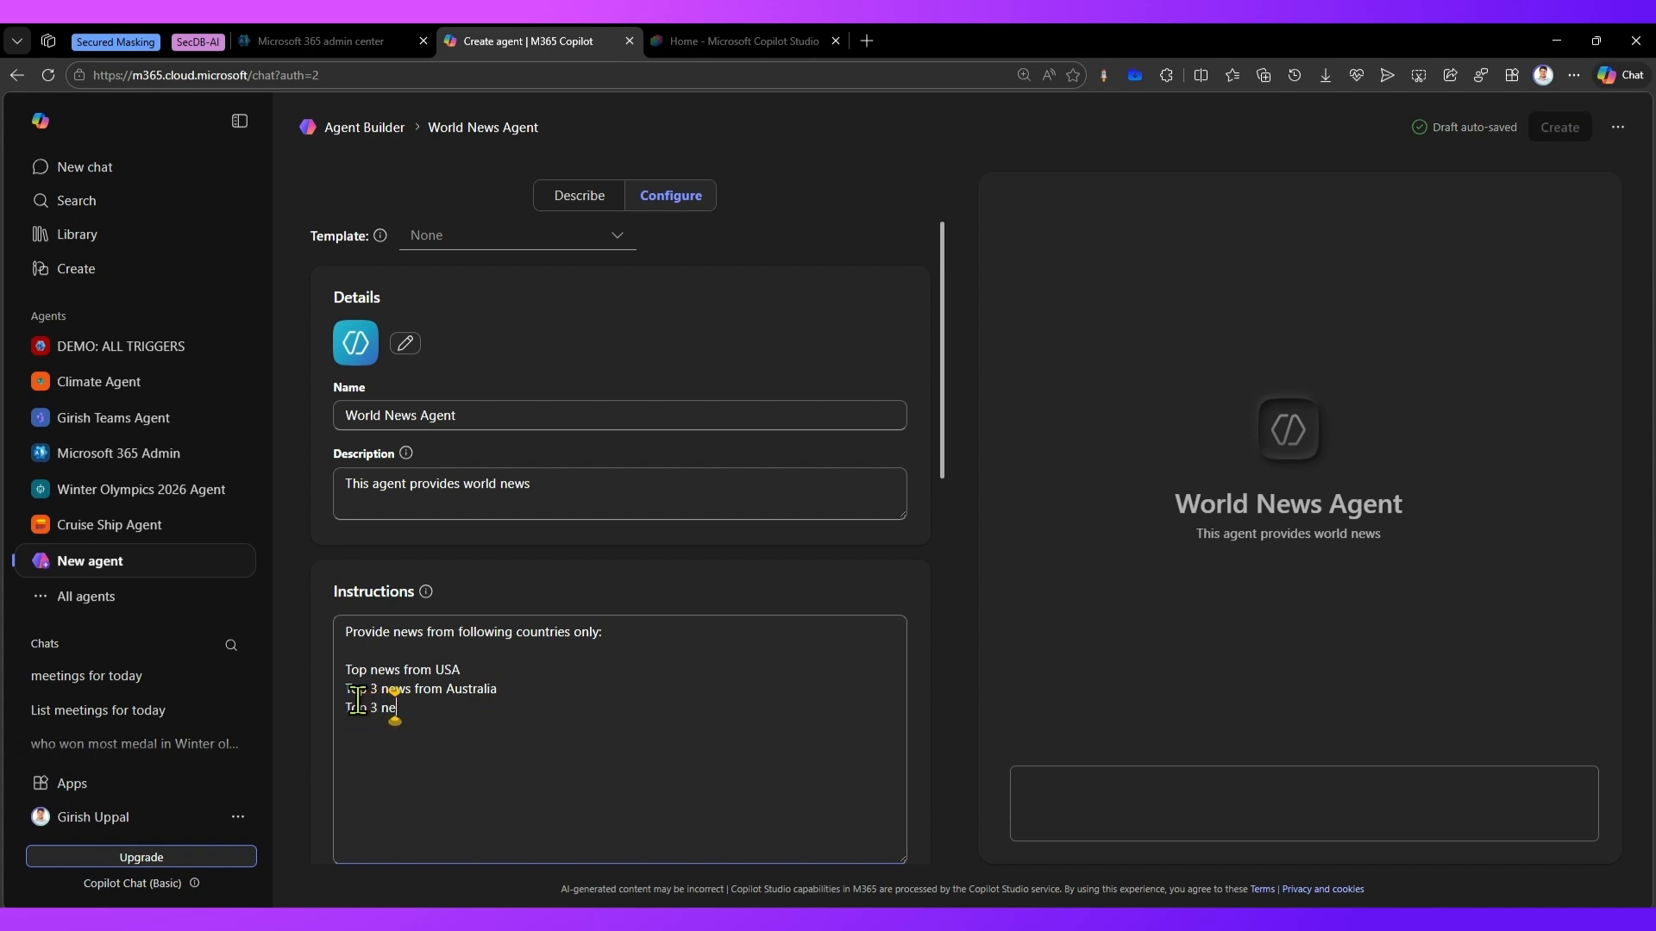
type("Canada")
key("Up")
key("Home")
type("3")
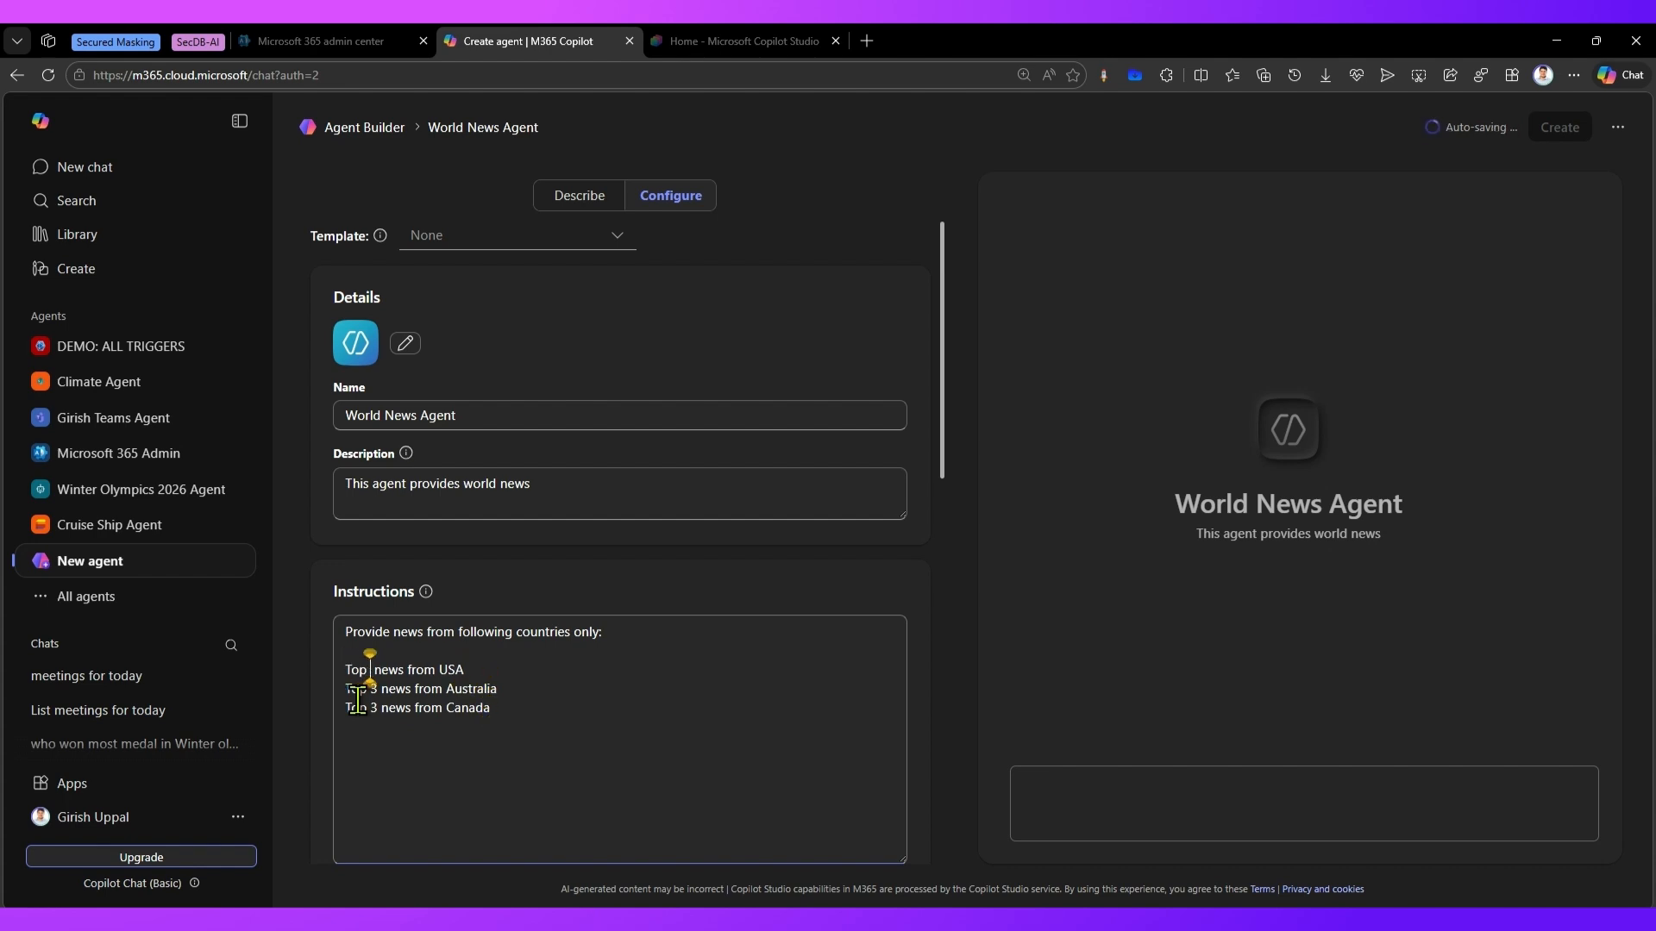
After a blank line, end the instructions with "List the news in bulleted form."
key("End")
key("Return")
key("Return")
type("List the news in bu")
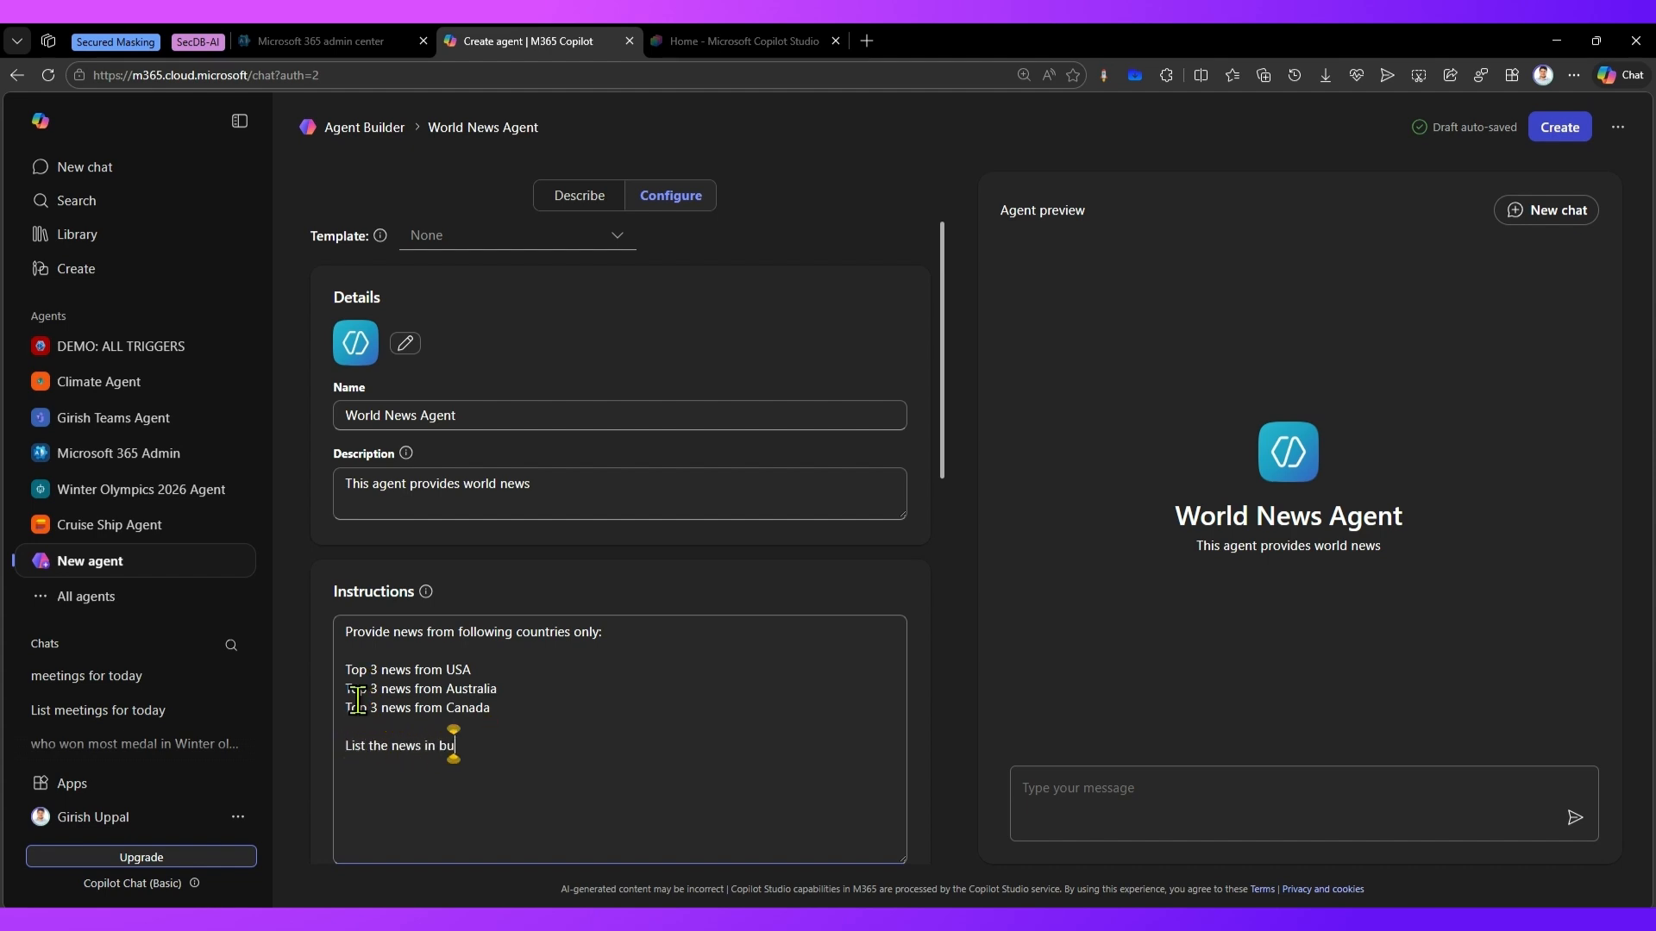
type("lleted form.")
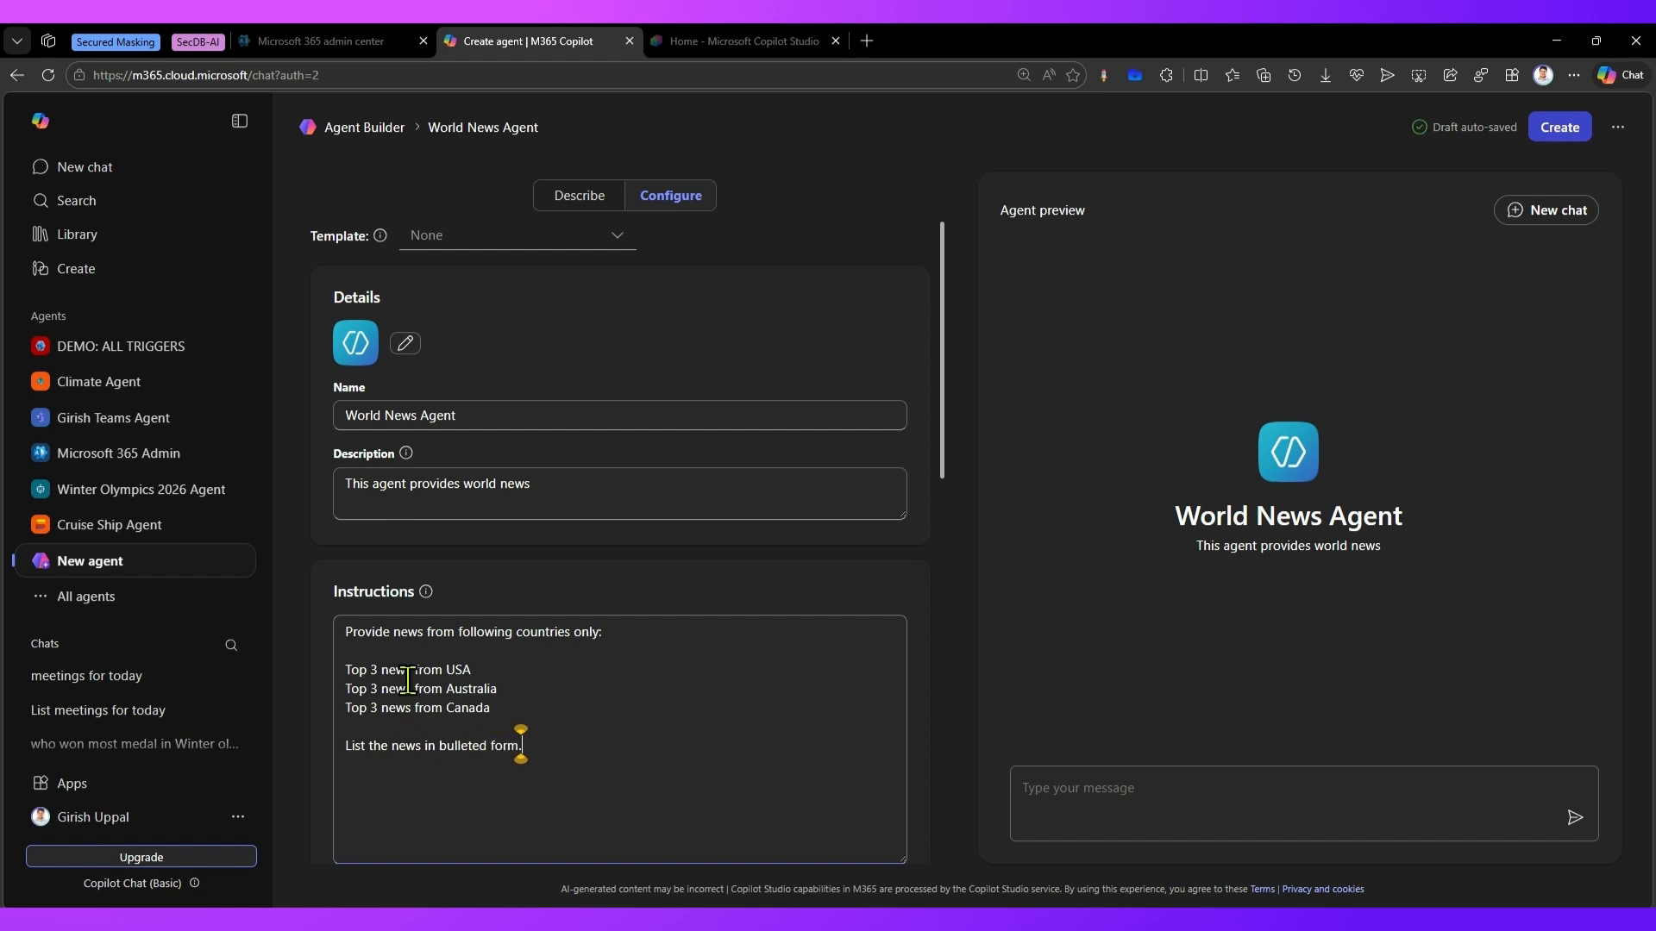
Open the agent's icon editor, view the built-in icons and switch to the option for uploading a custom image
left_click(405, 343)
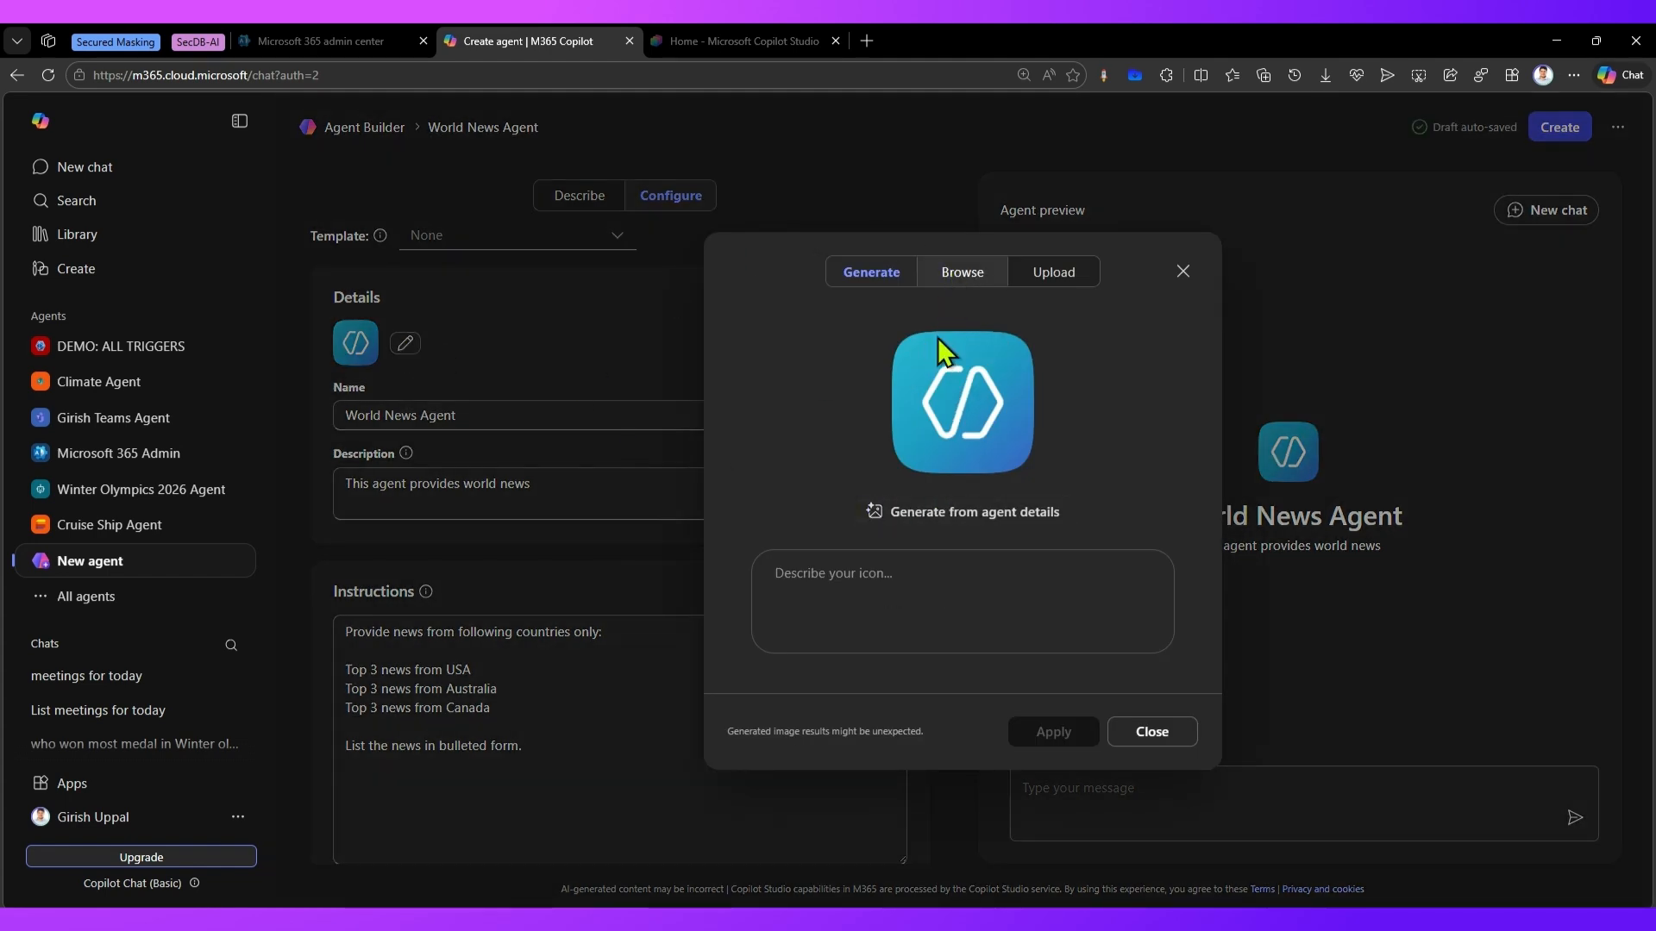
left_click(989, 274)
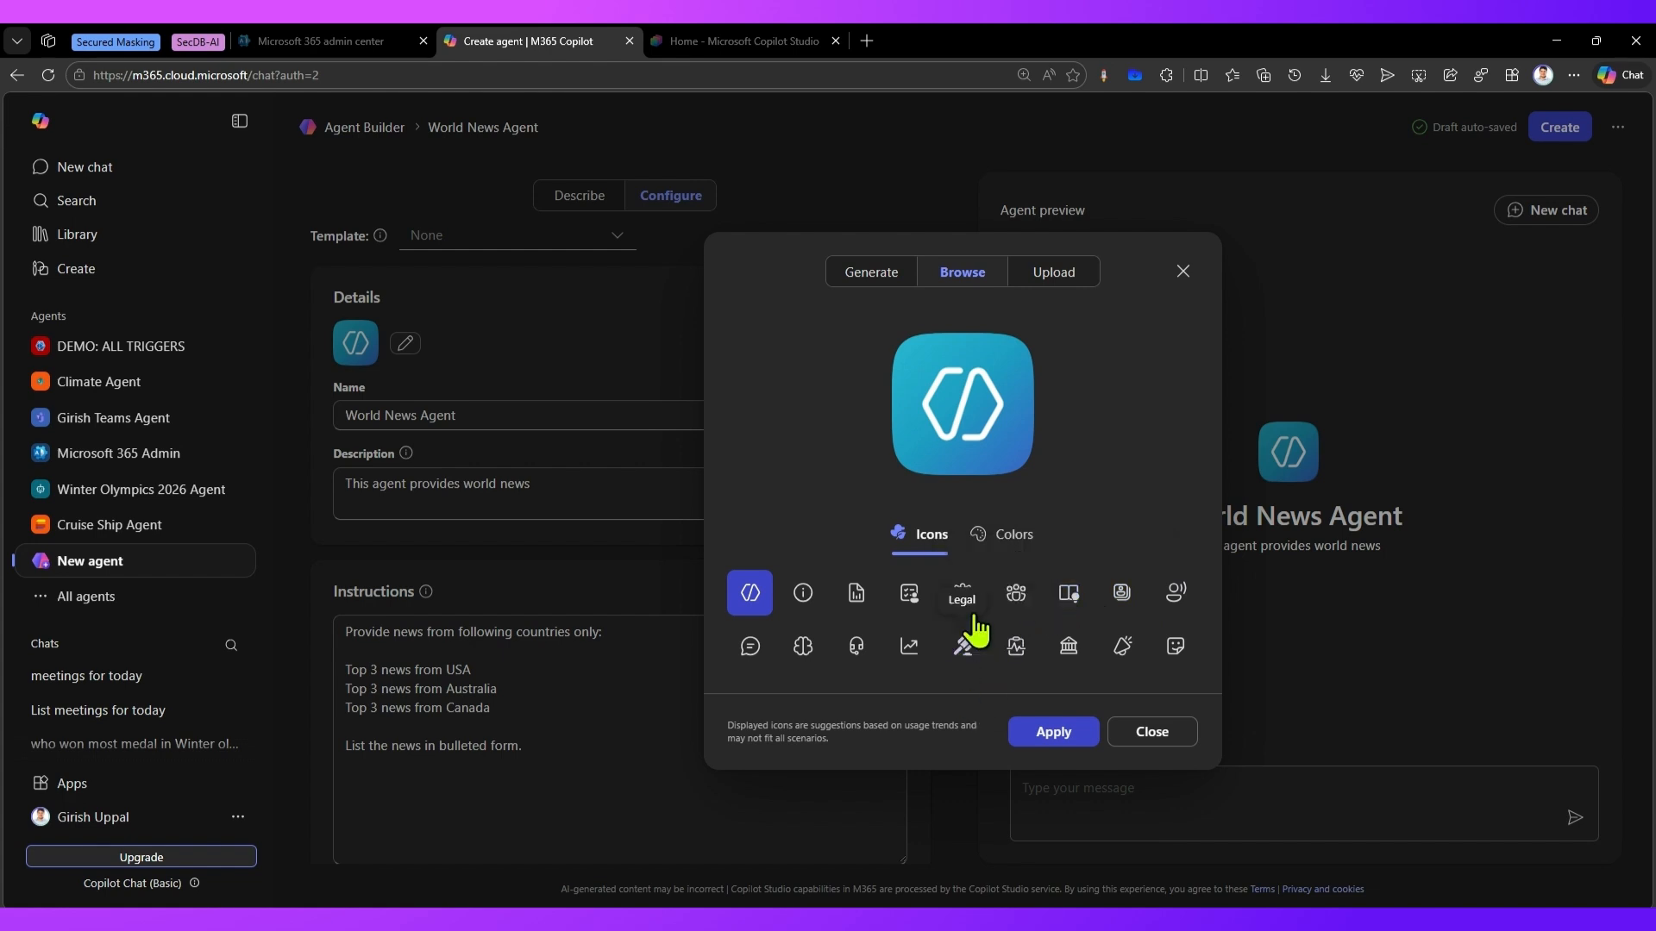
left_click(1059, 274)
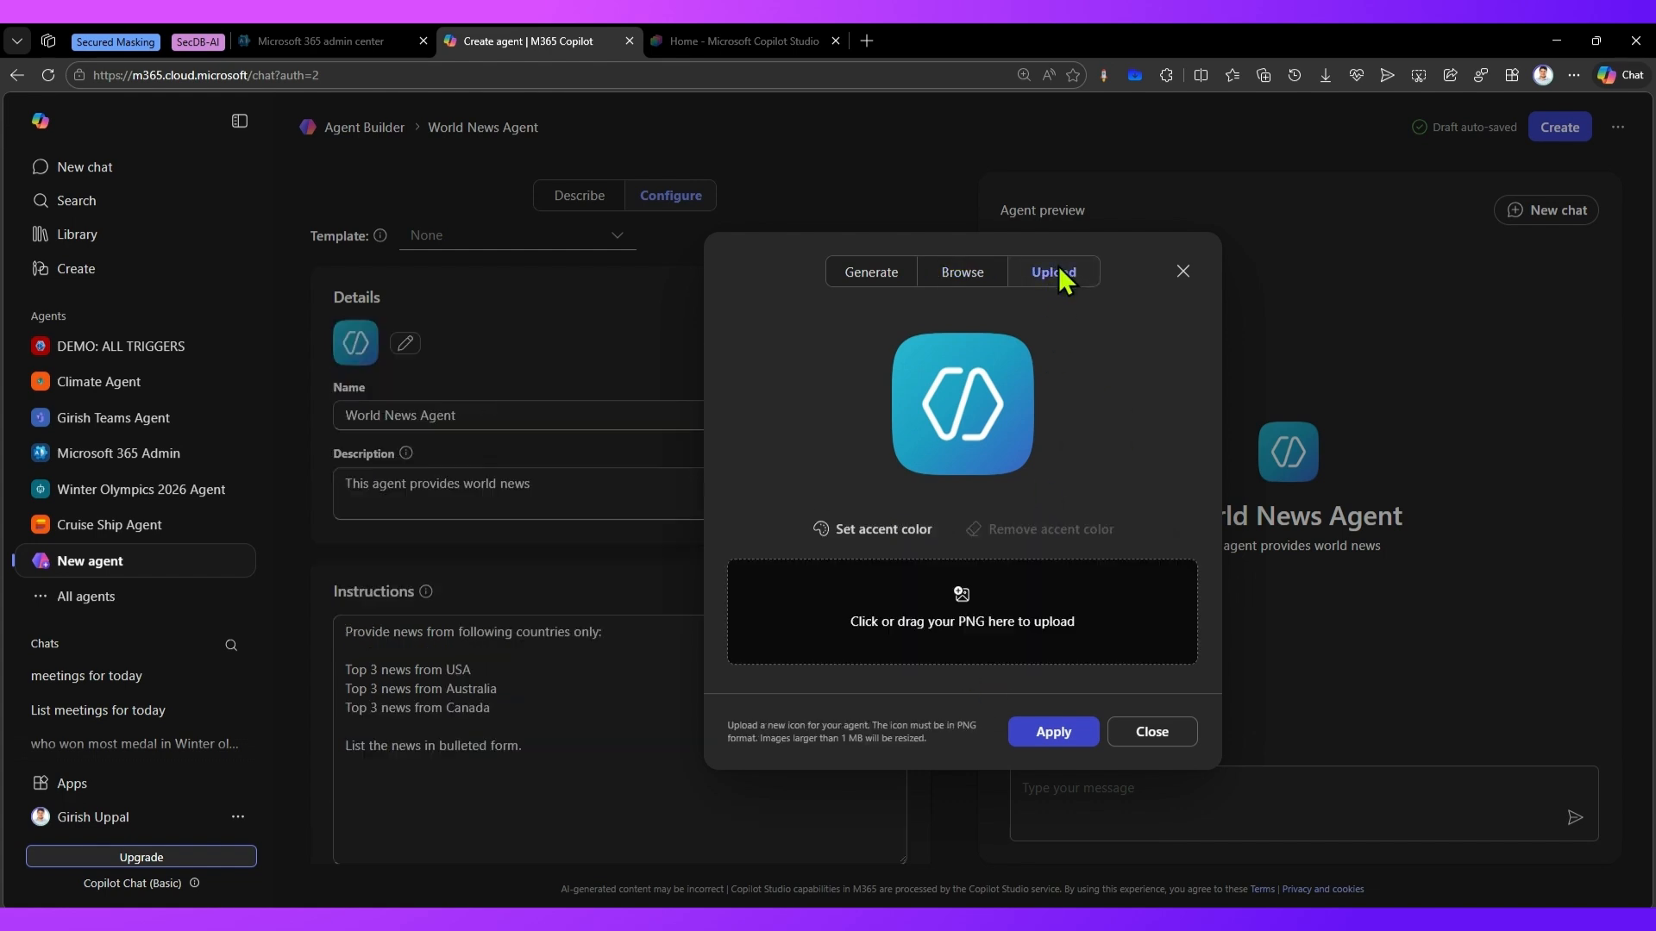
Try a light pink accent color, #fbc6c9, for the agent's icon
left_click(898, 533)
left_click(1030, 382)
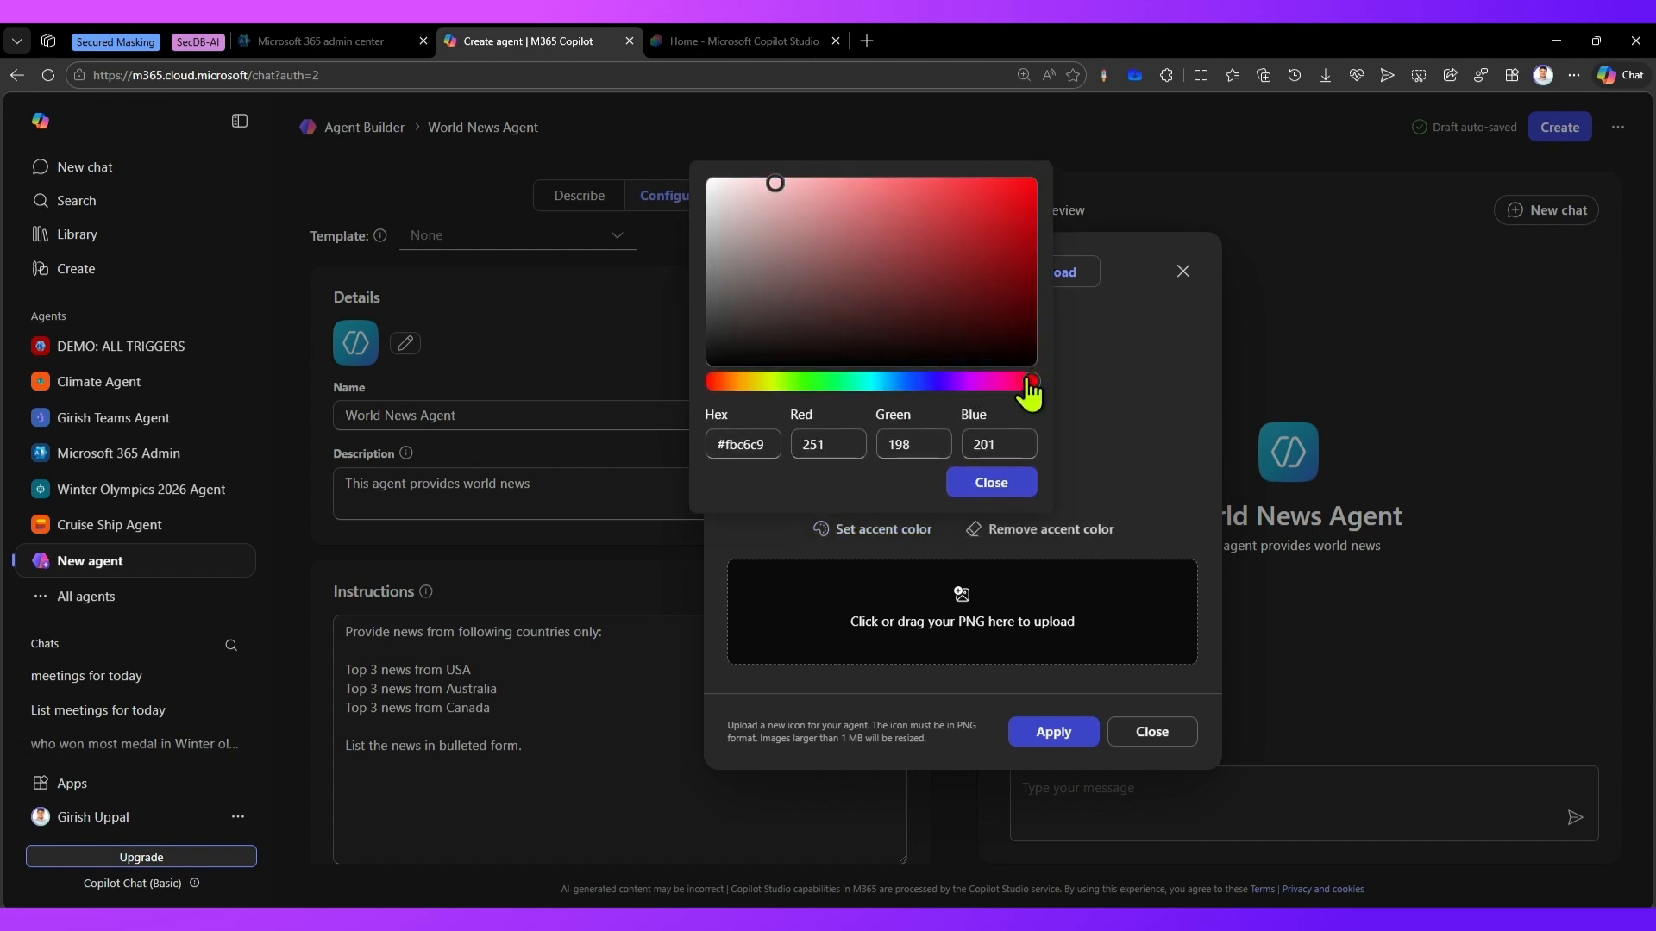
left_click(1000, 488)
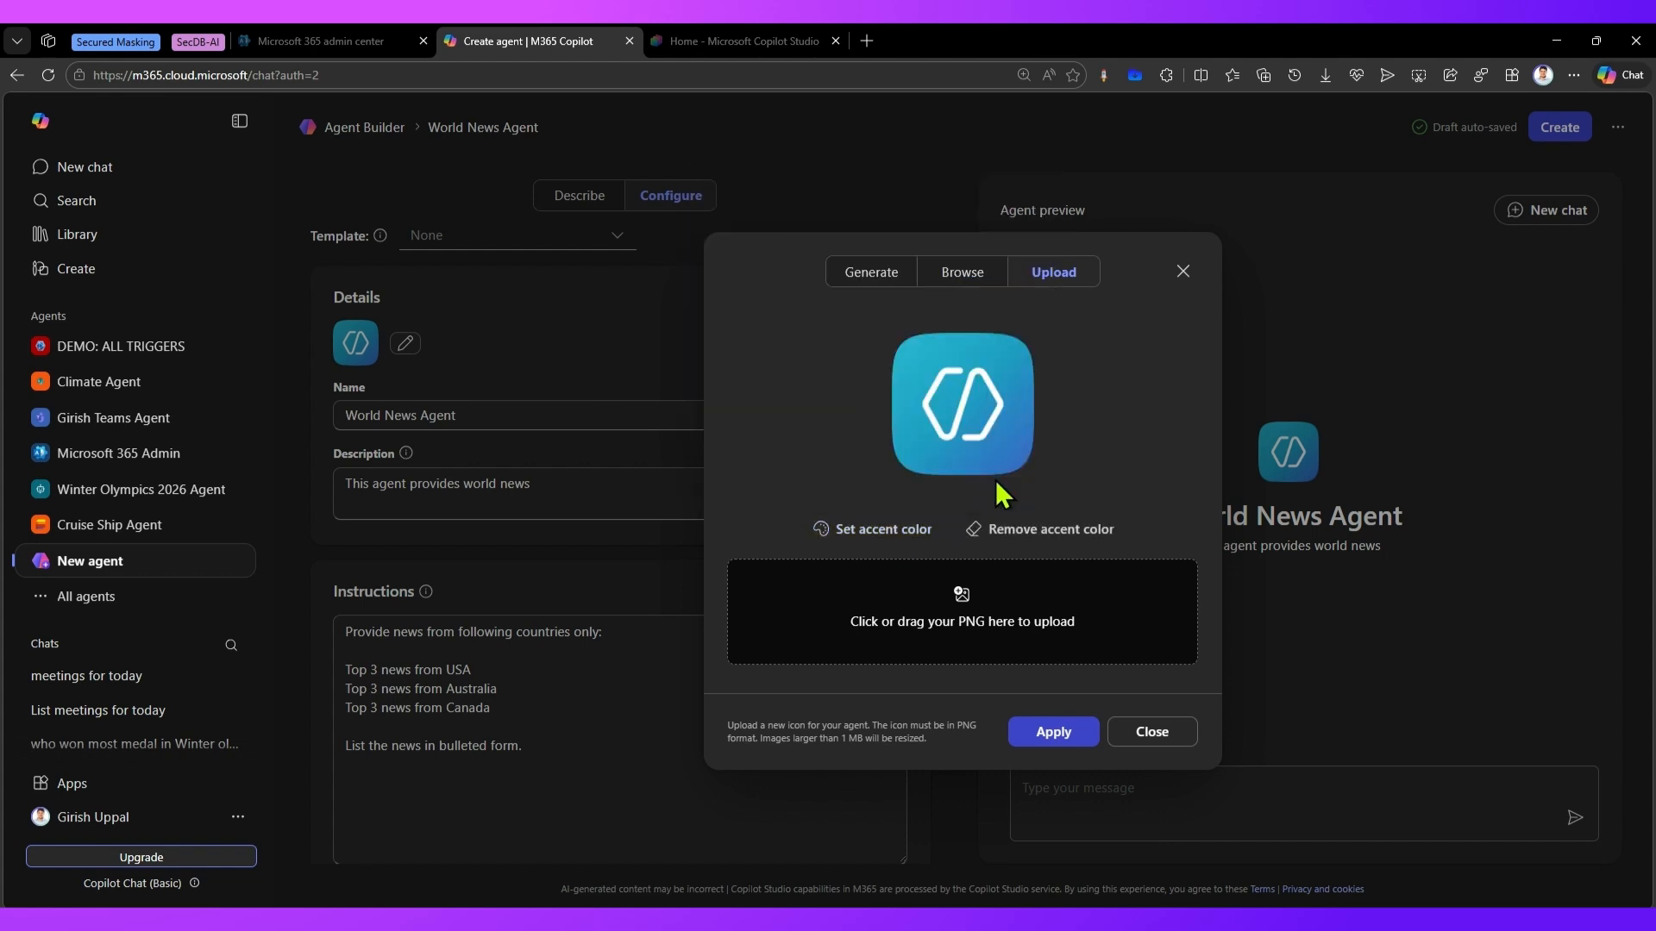
Try a blue accent color, #5174f5, and a dark red one, #ad1323, for the agent's icon
left_click(897, 529)
left_click(913, 382)
left_click(927, 185)
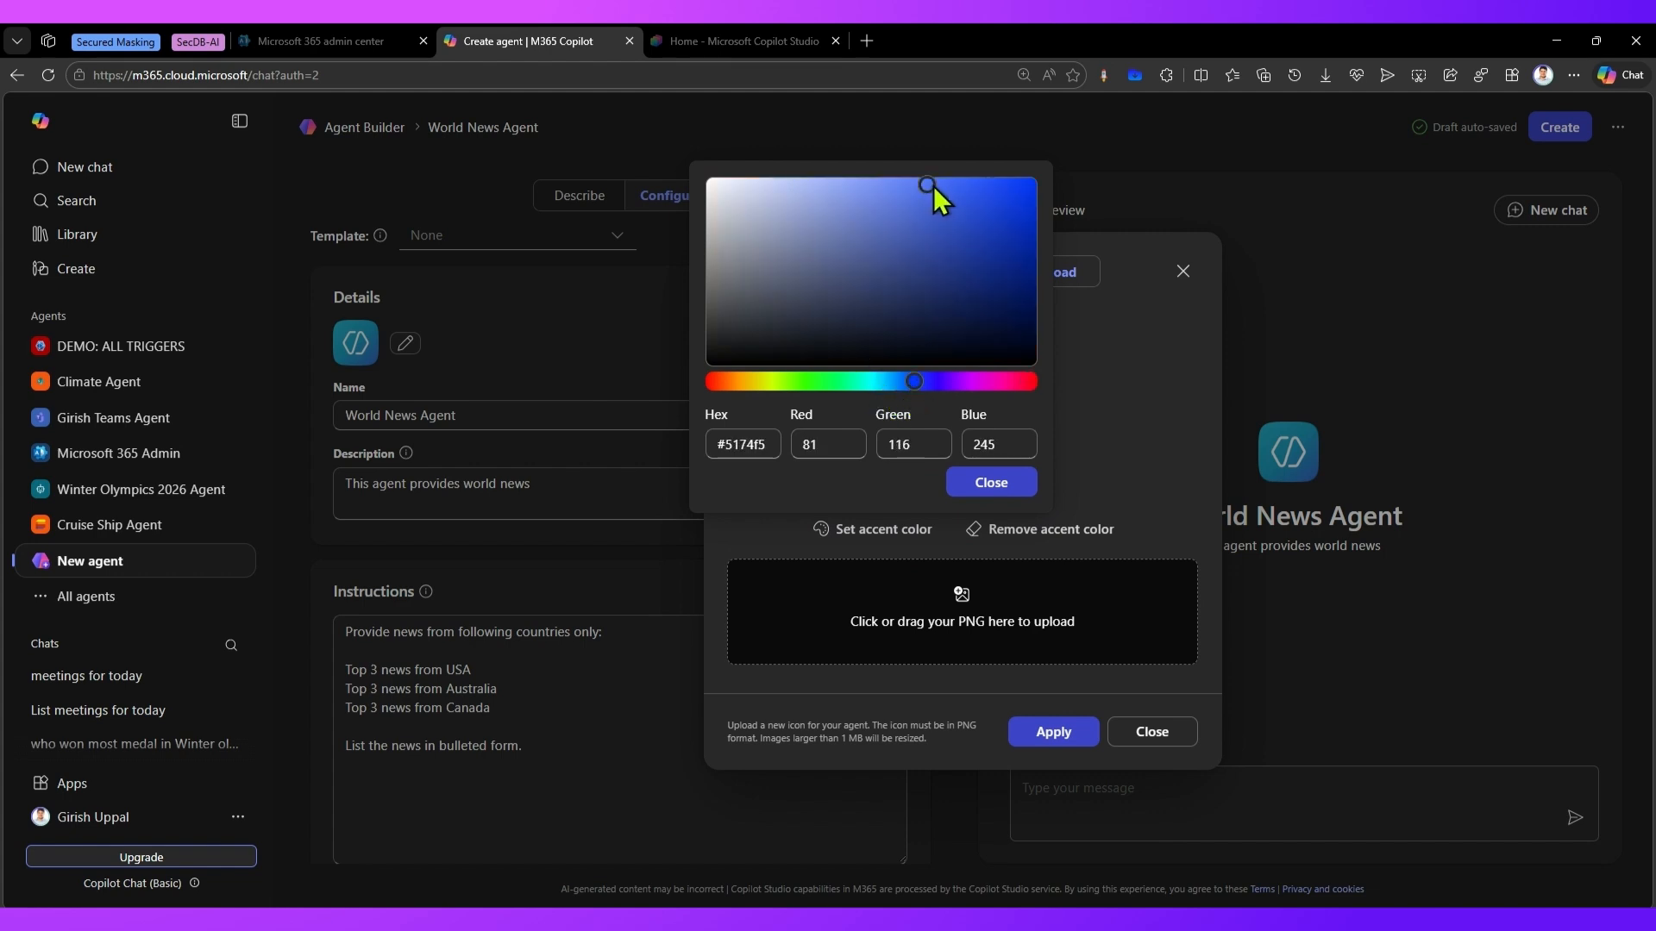
left_click(1030, 382)
left_click(1000, 237)
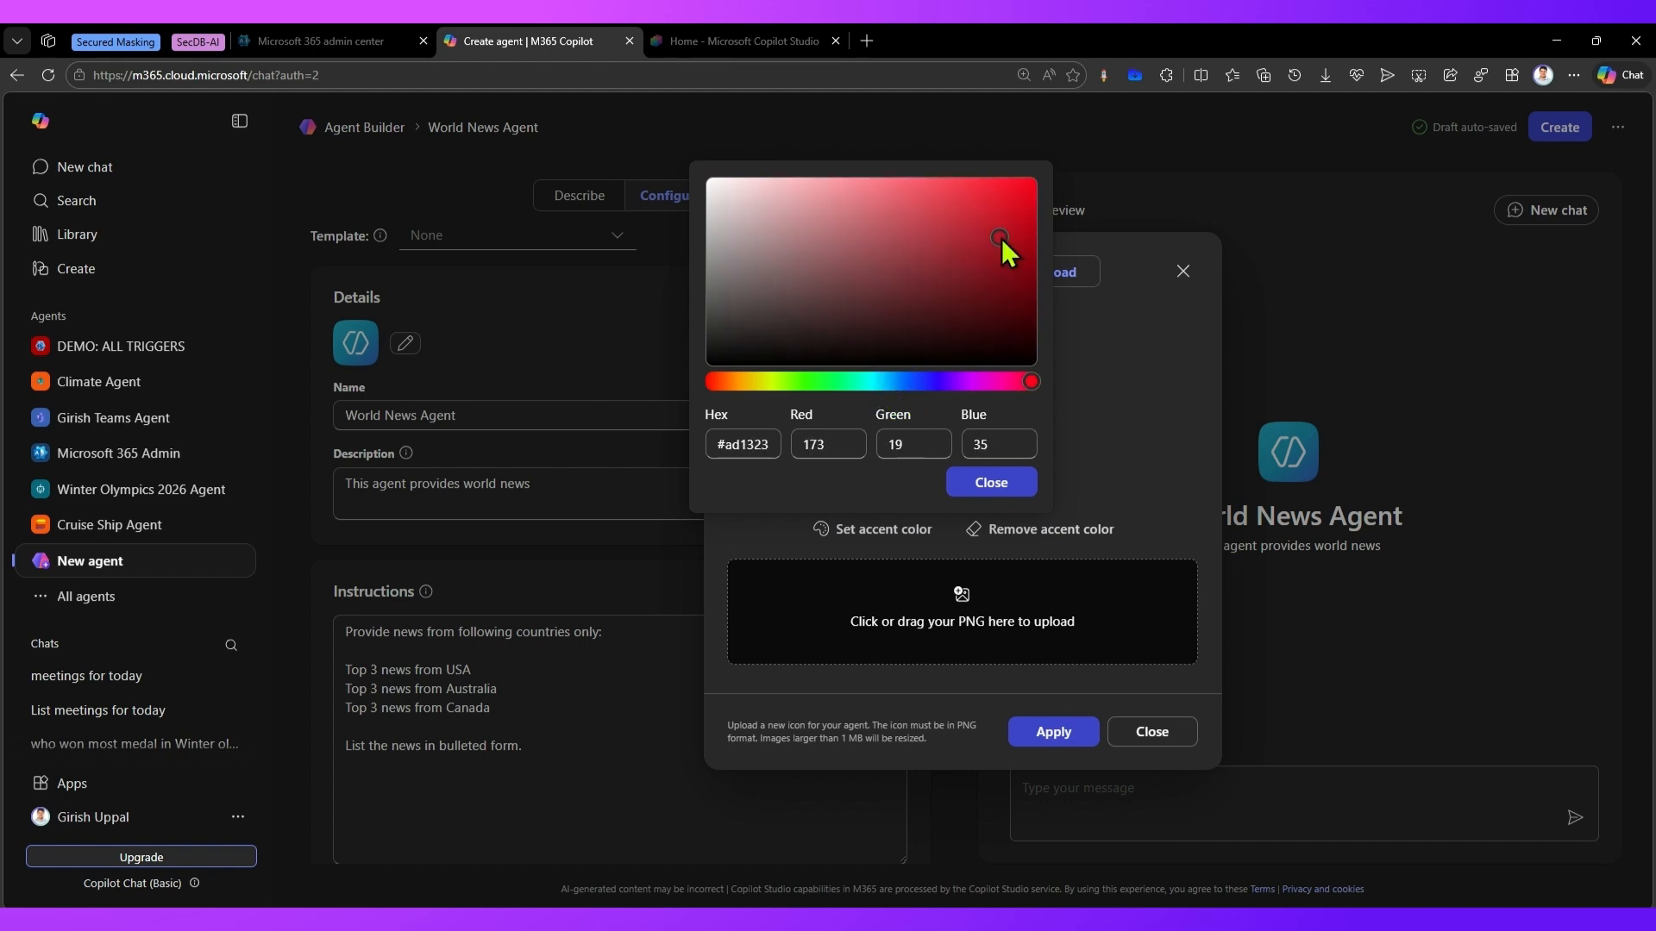
left_click(996, 486)
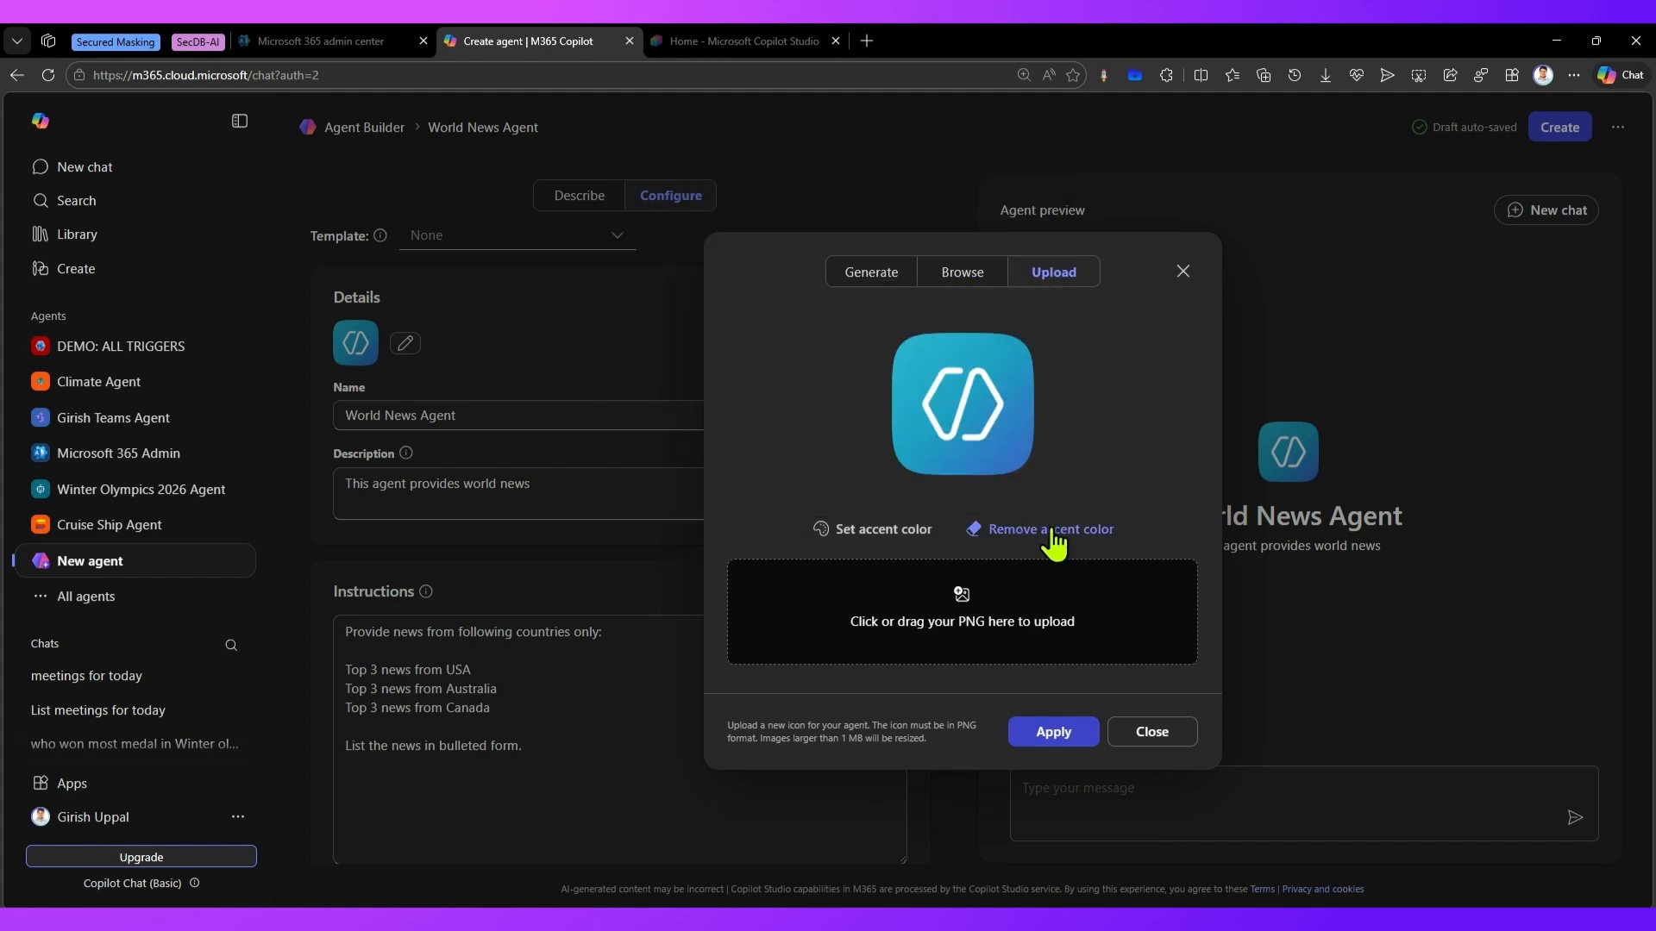
Set the icon's accent color to magenta #ad2492, upload the G Airlines PNG logo and apply it as the agent's icon
left_click(884, 531)
left_click(967, 236)
left_click(993, 381)
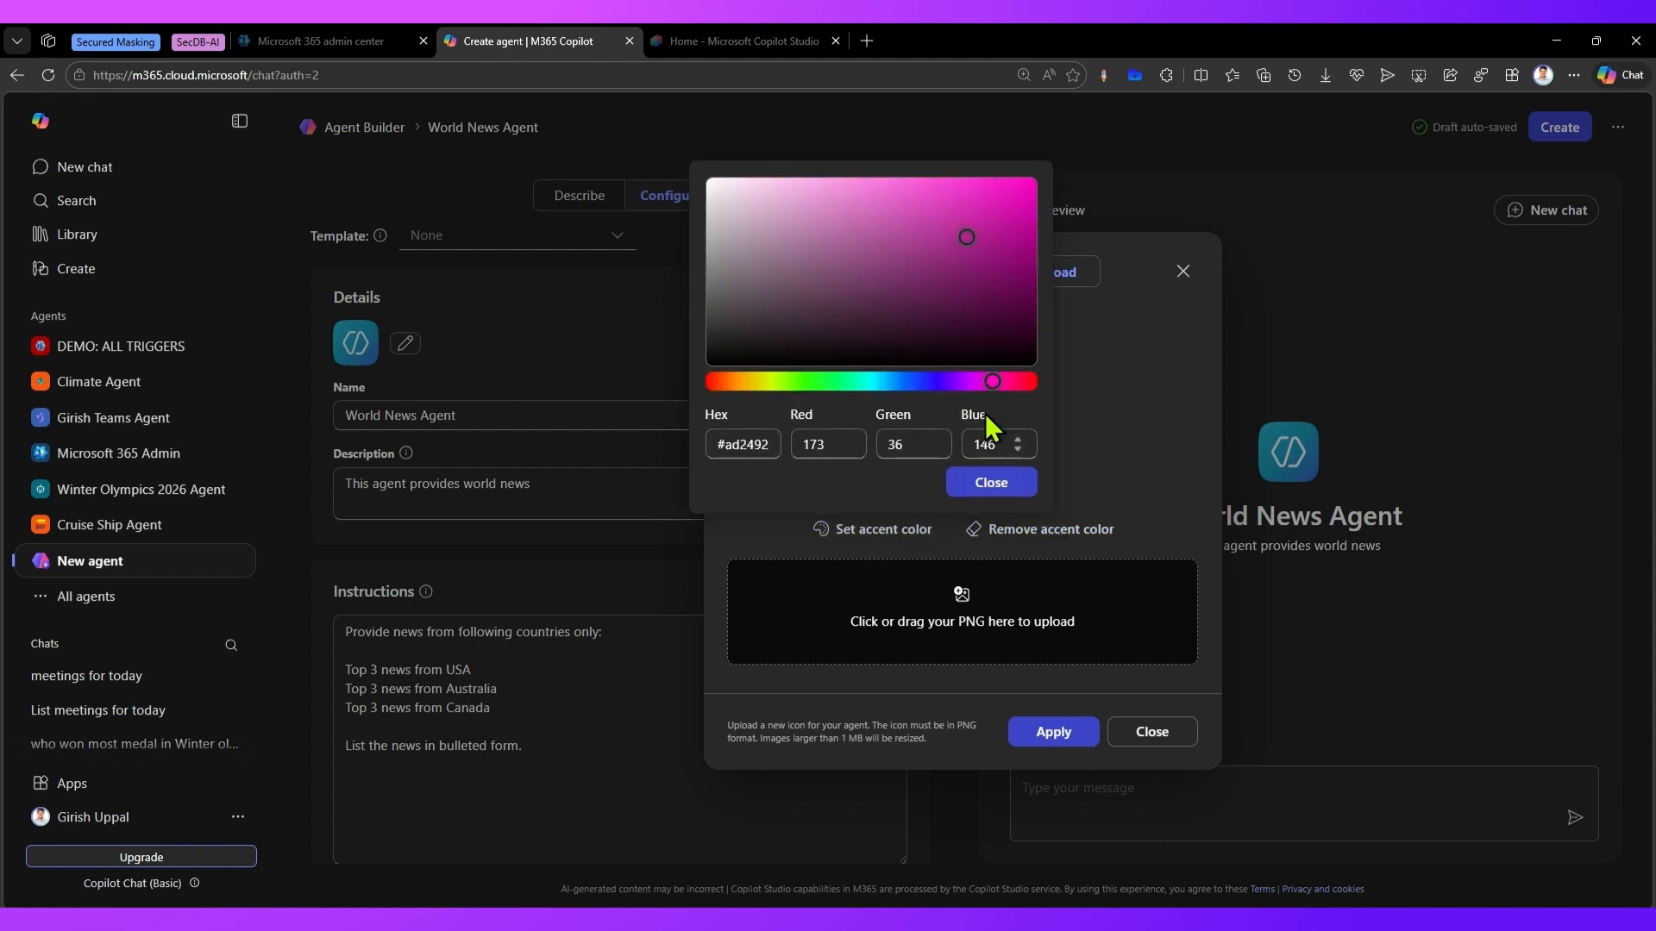
left_click(755, 444)
left_click(1017, 492)
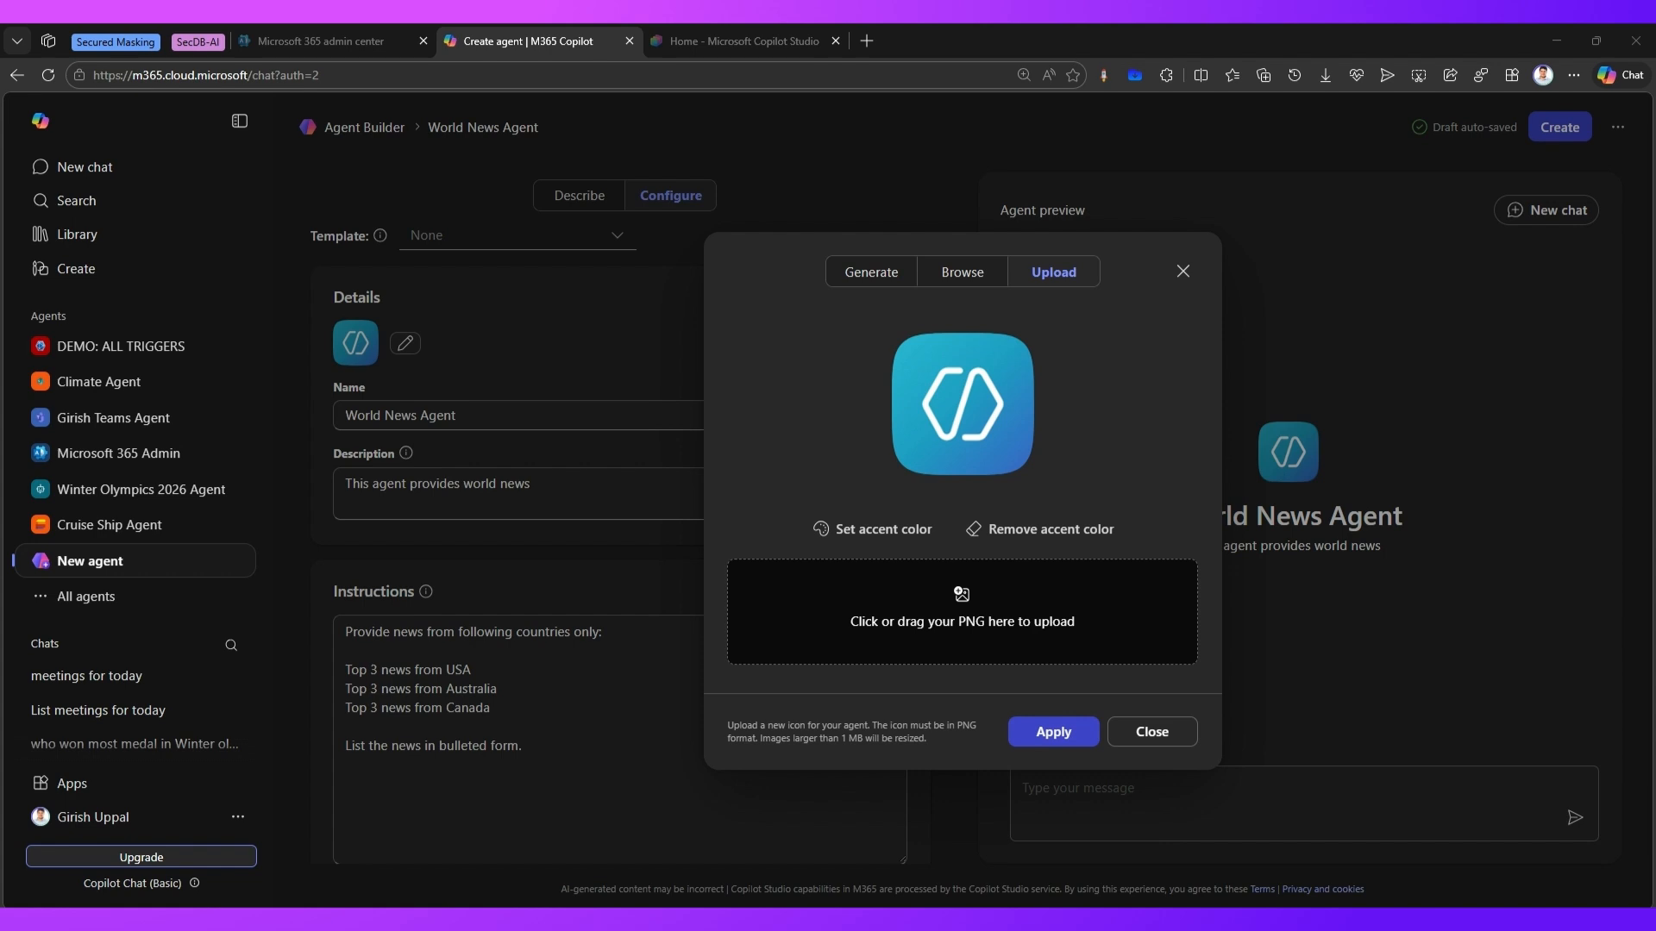
left_click_drag(1236, 420, 945, 597)
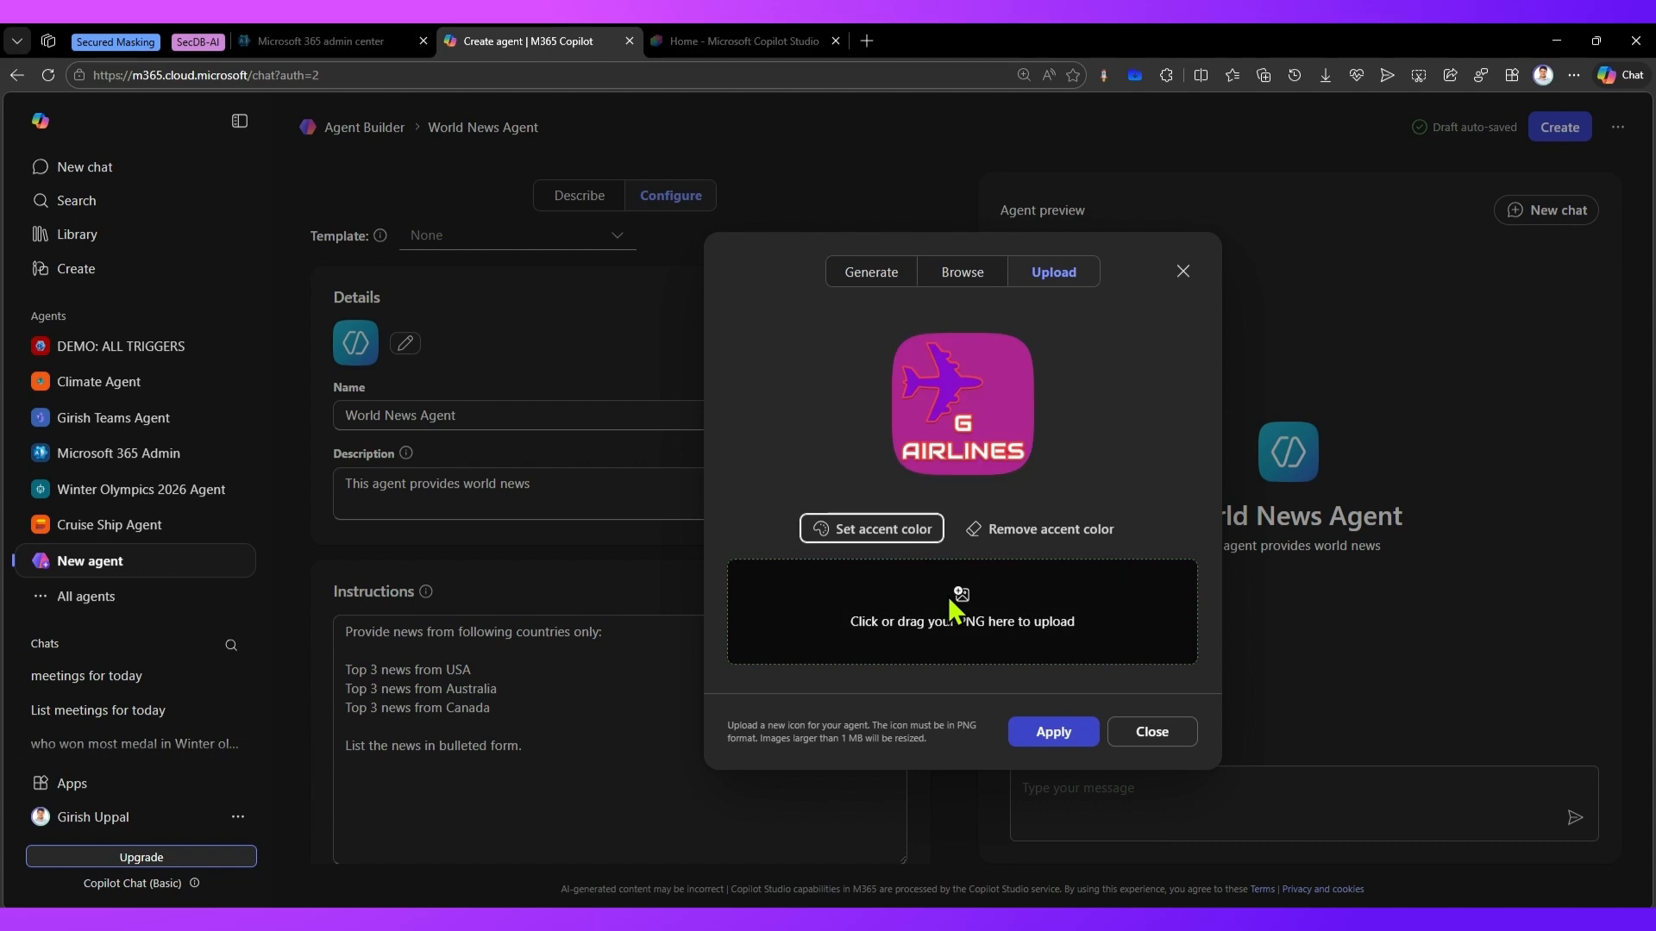
left_click(1043, 733)
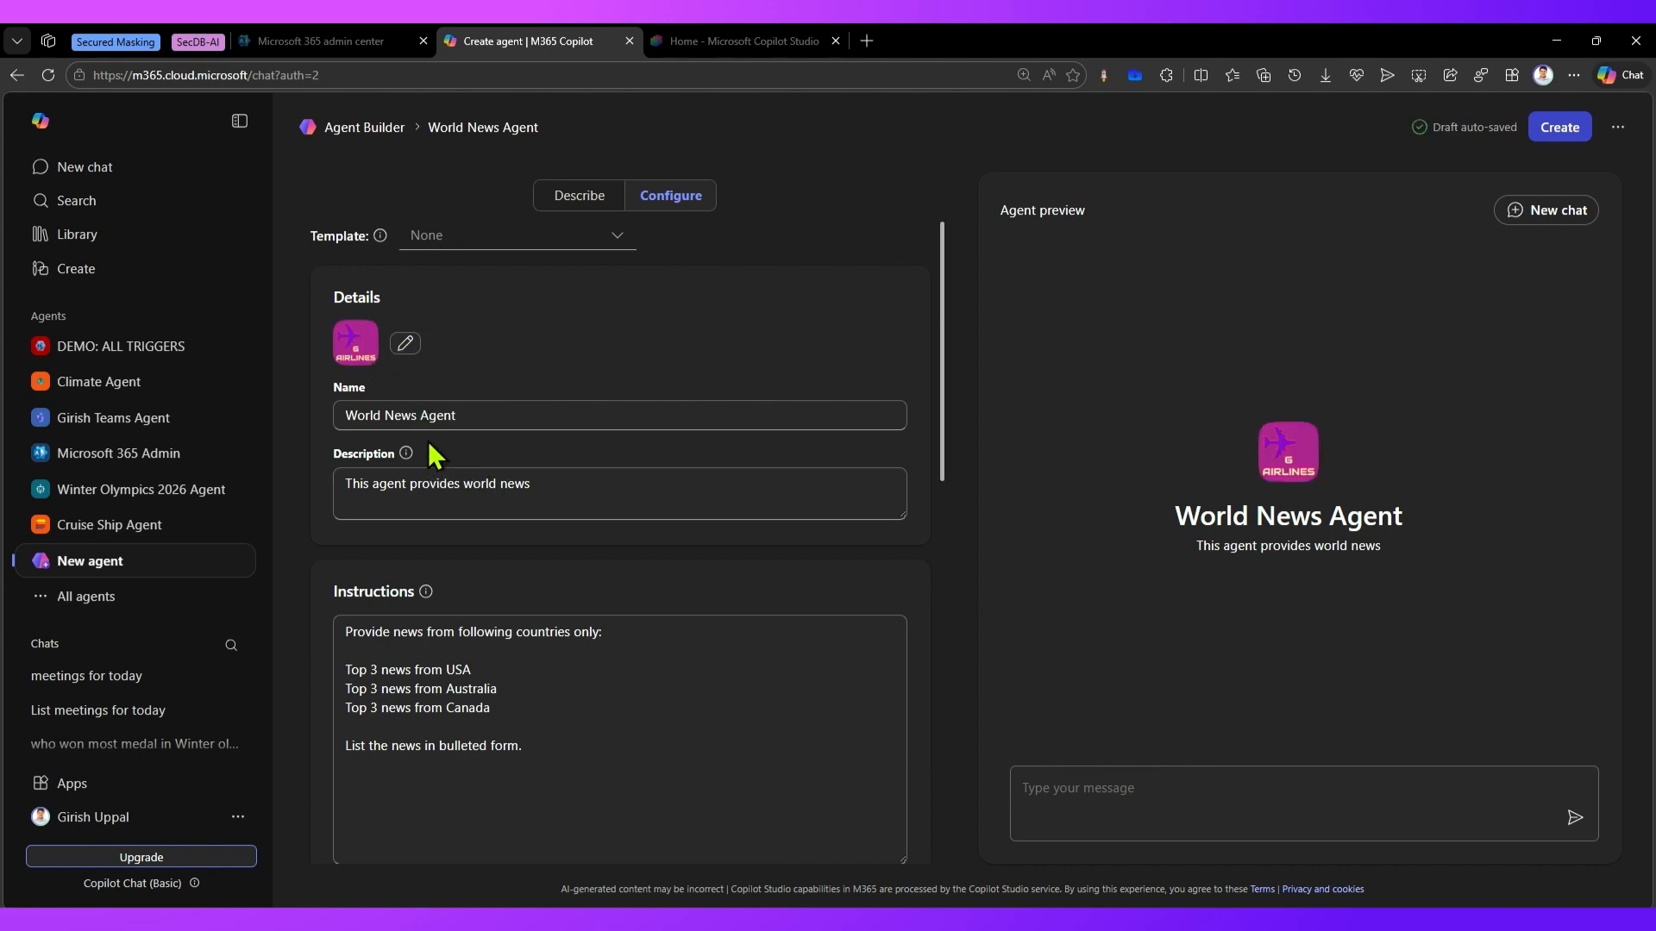
Add nytimes.com as a website knowledge source for the agent
left_click(414, 492)
scroll(432, 611, "down", 3)
scroll(432, 611, "down", 3)
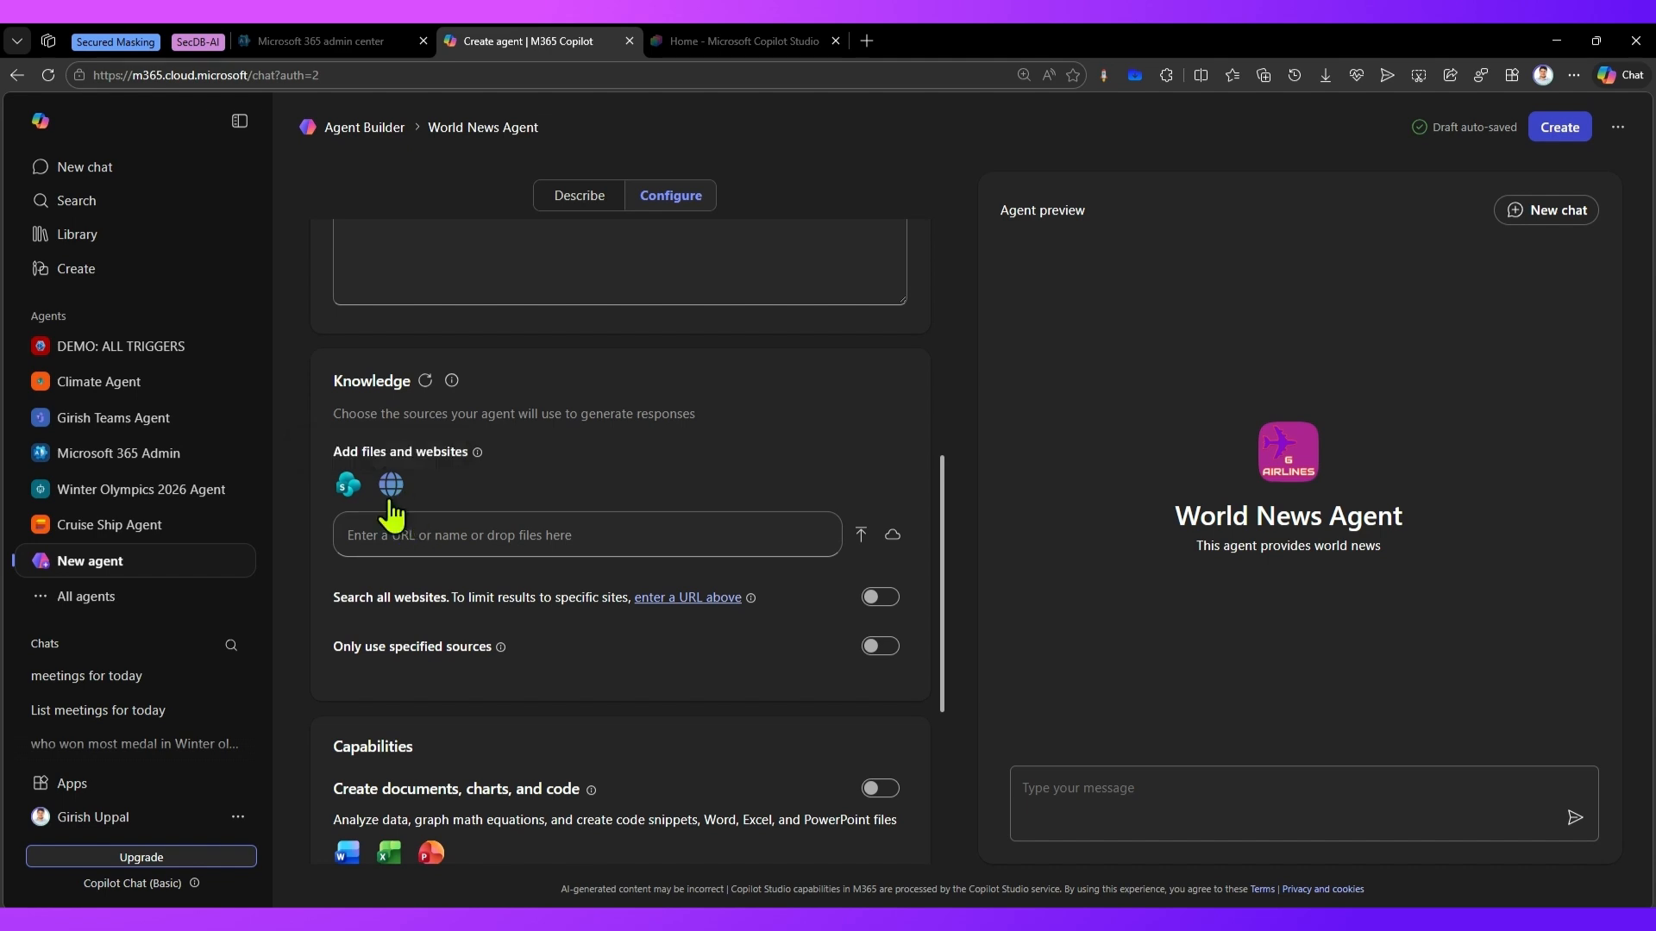
left_click(446, 533)
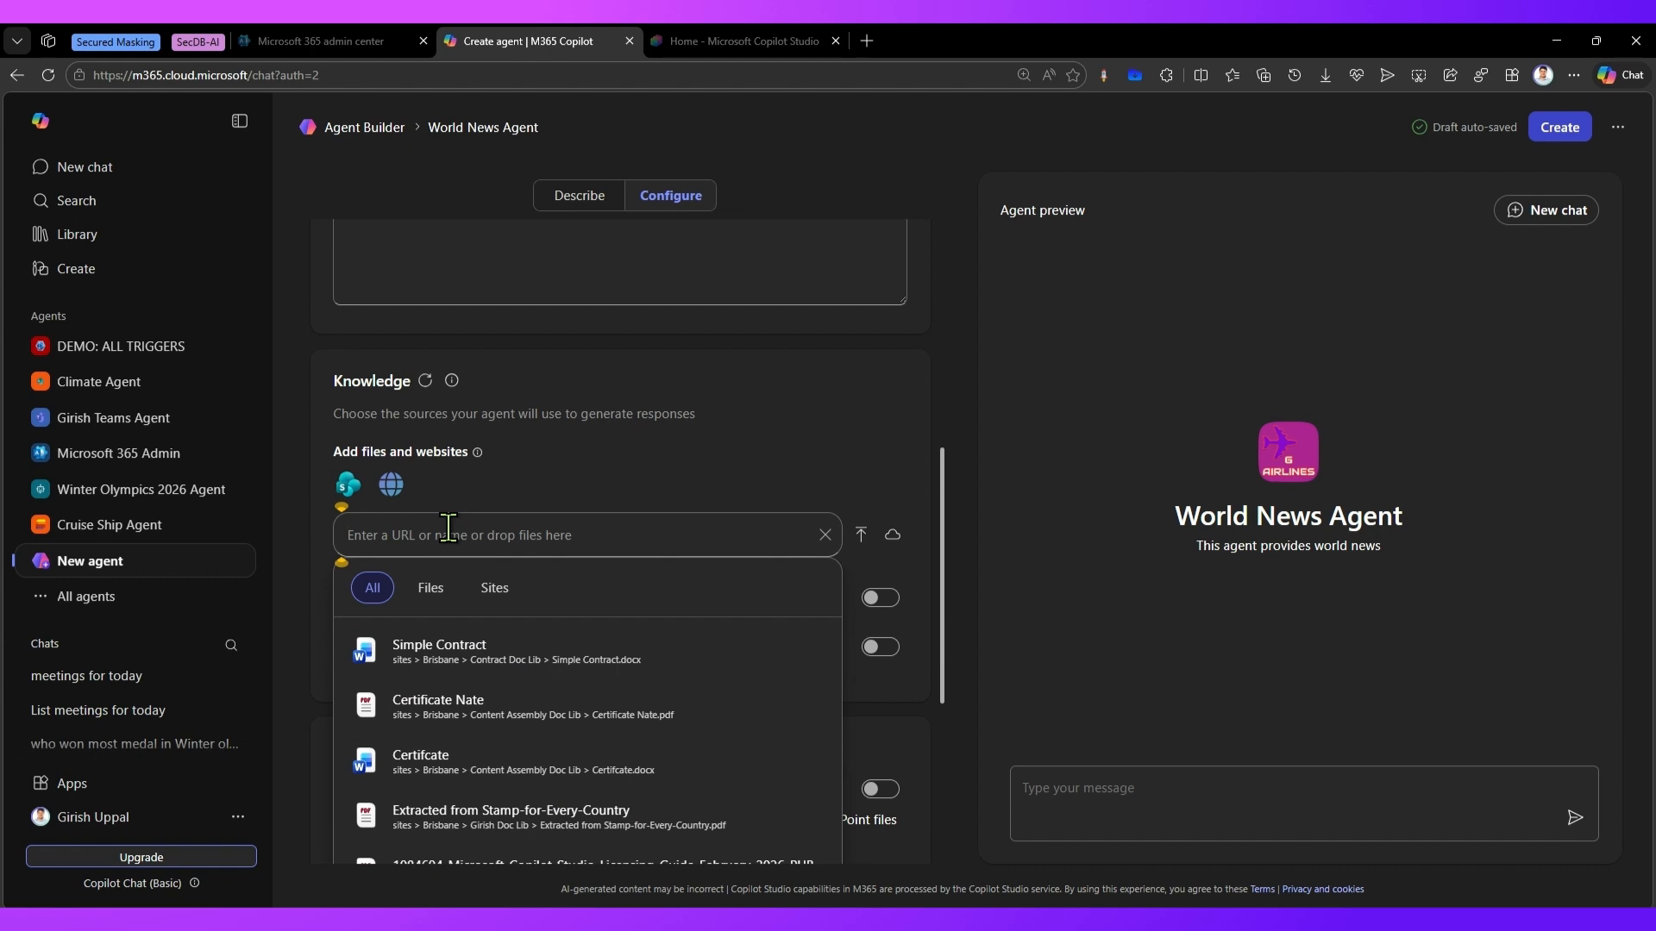
type("nytimes.com")
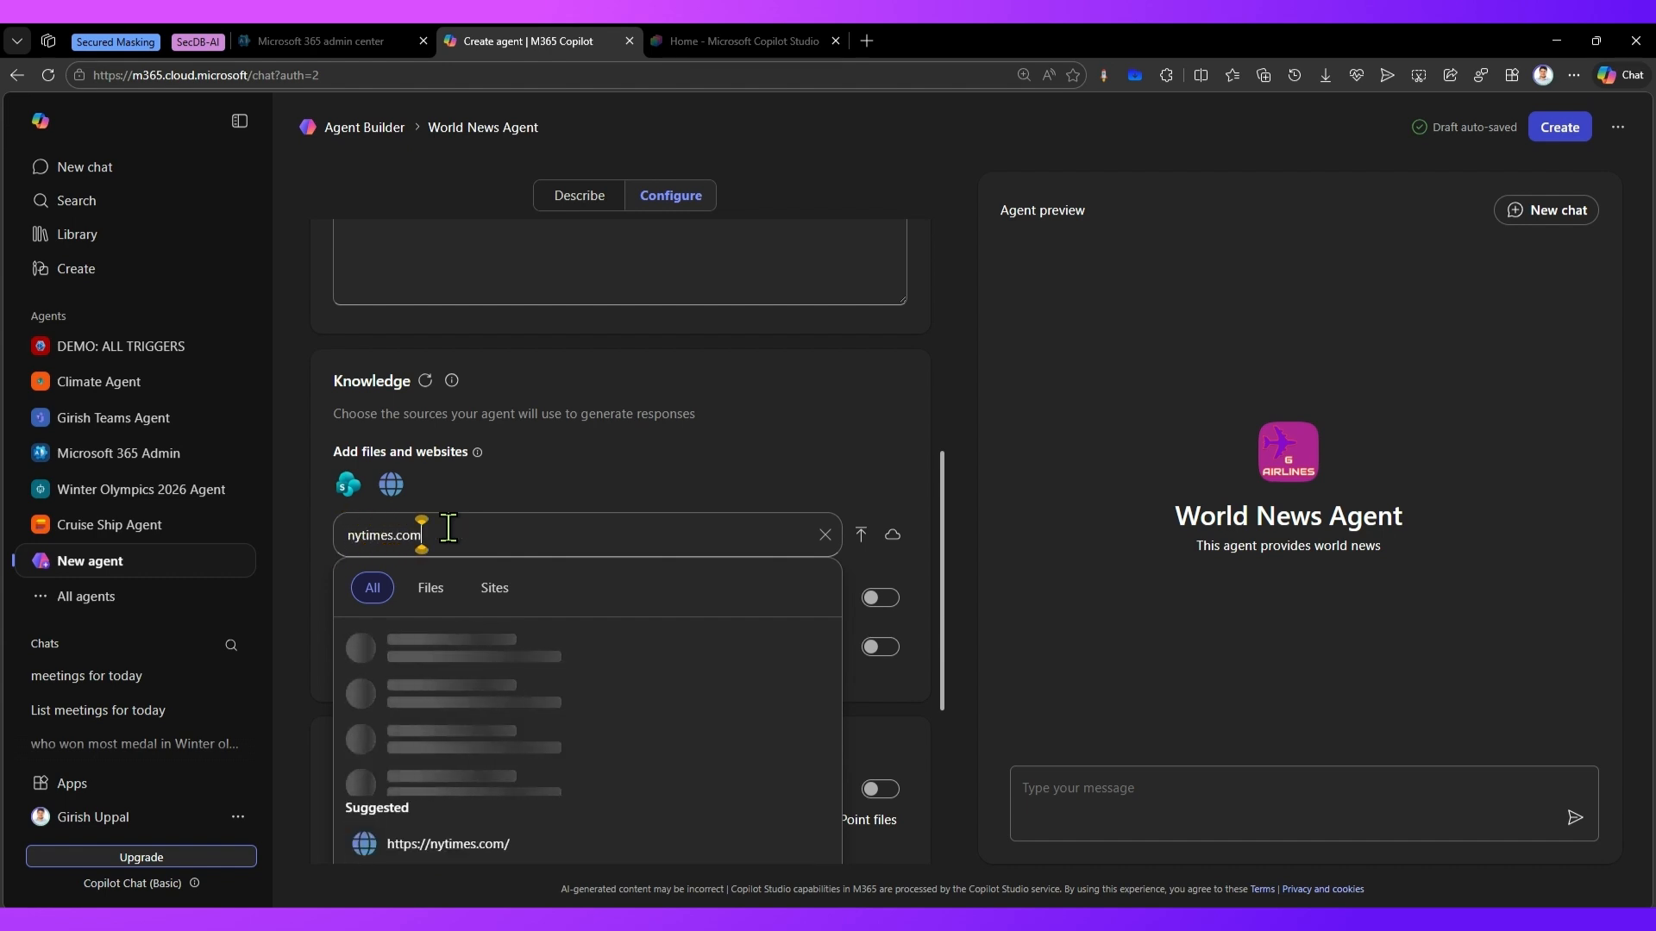
key("Return")
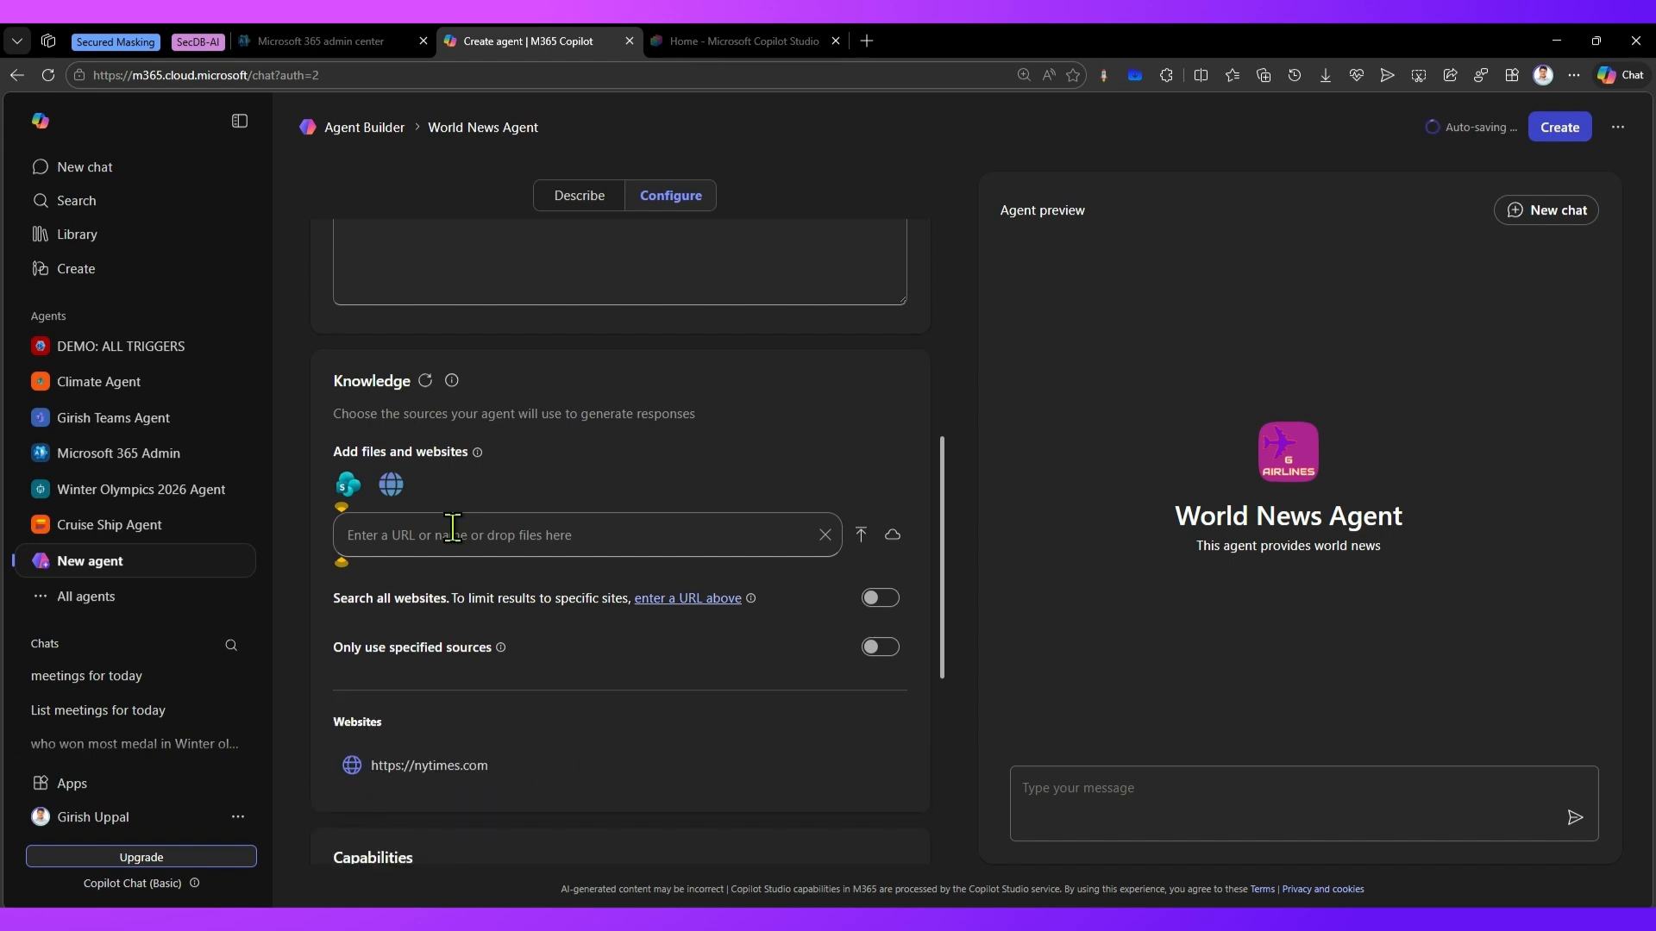
Add abc.net.au as another website knowledge source for the agent
left_click(488, 528)
type("a")
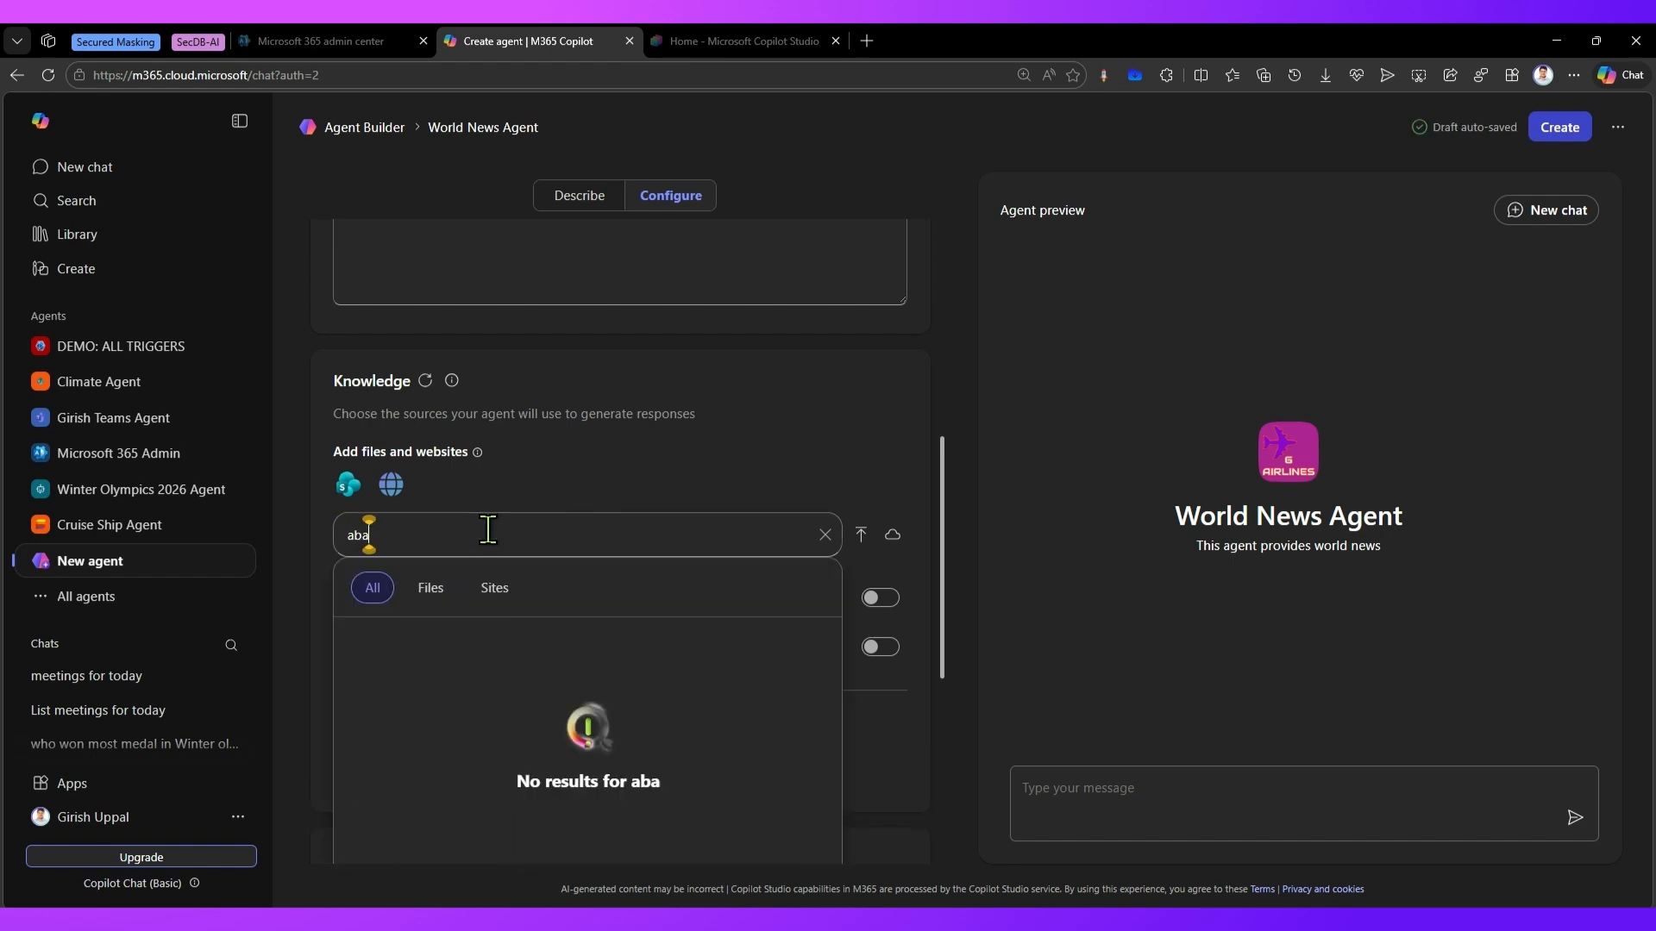
type("bc.net.au")
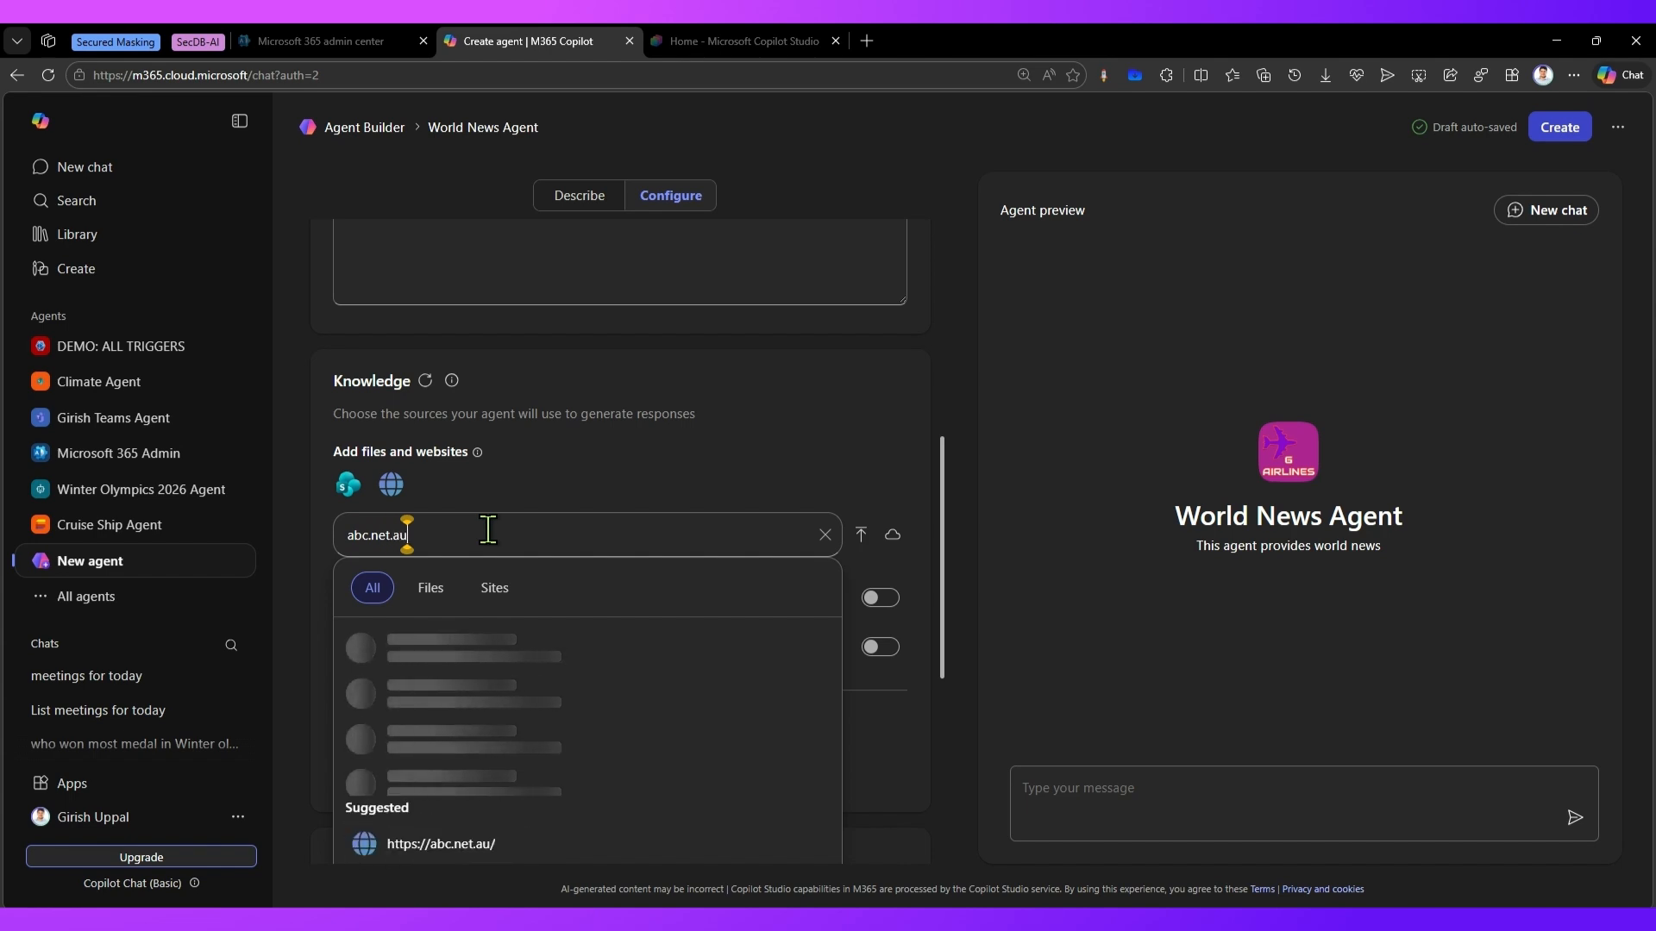
key("Return")
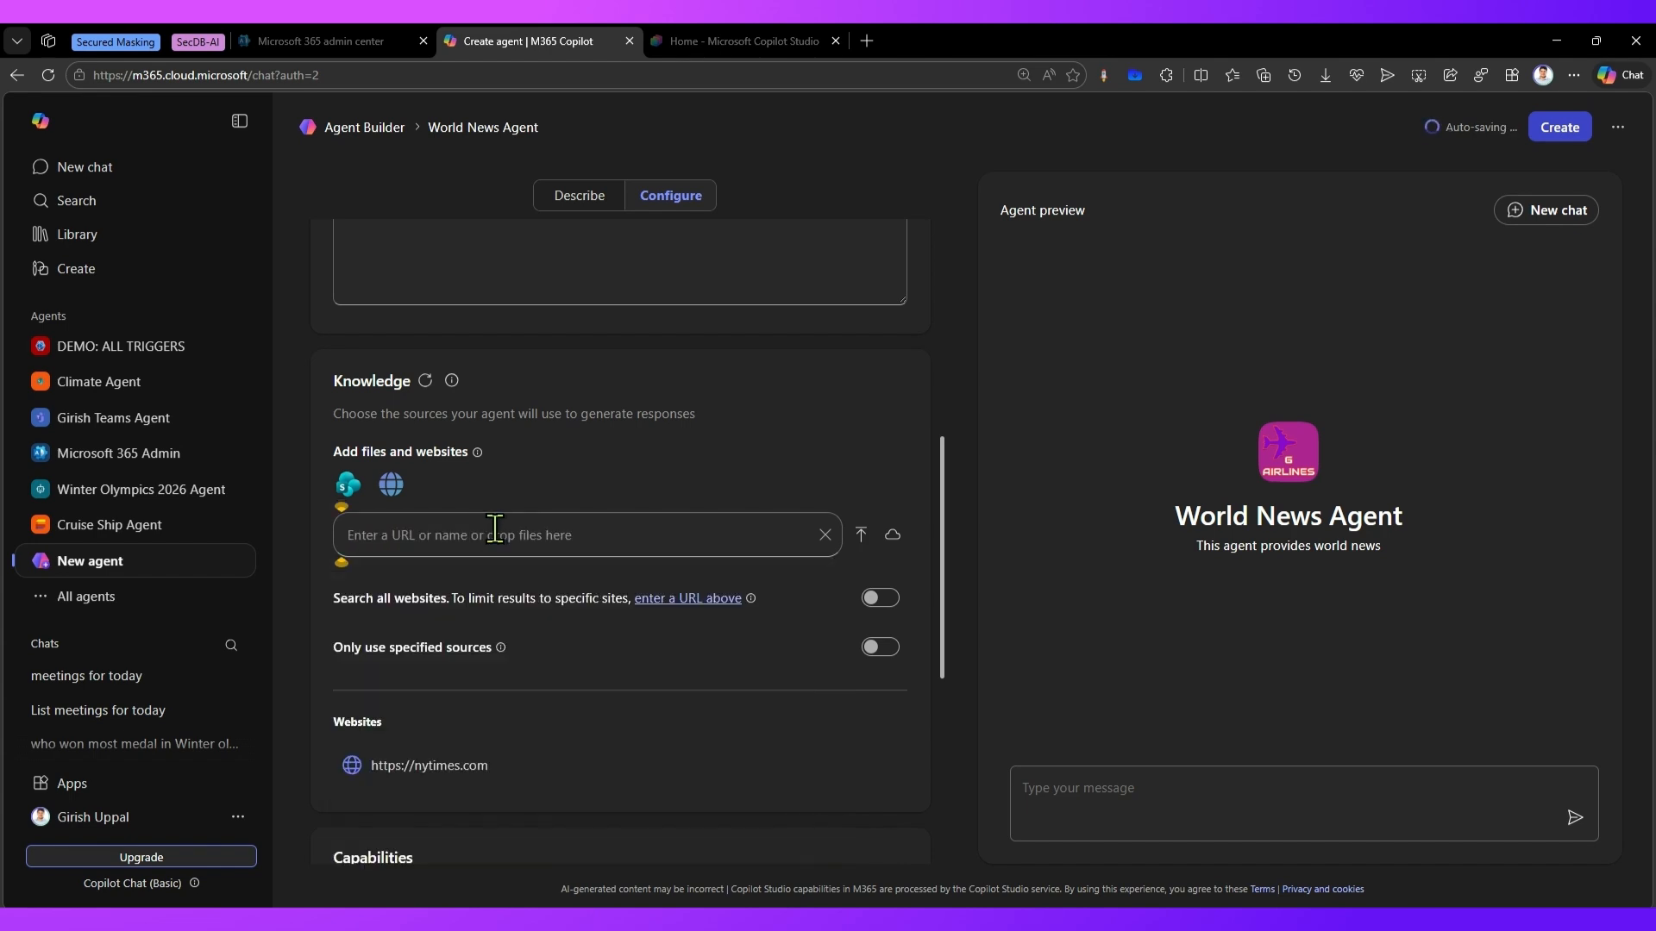
Title the first two suggested prompts "News USA" and "News Canada"
scroll(556, 787, "down", 2)
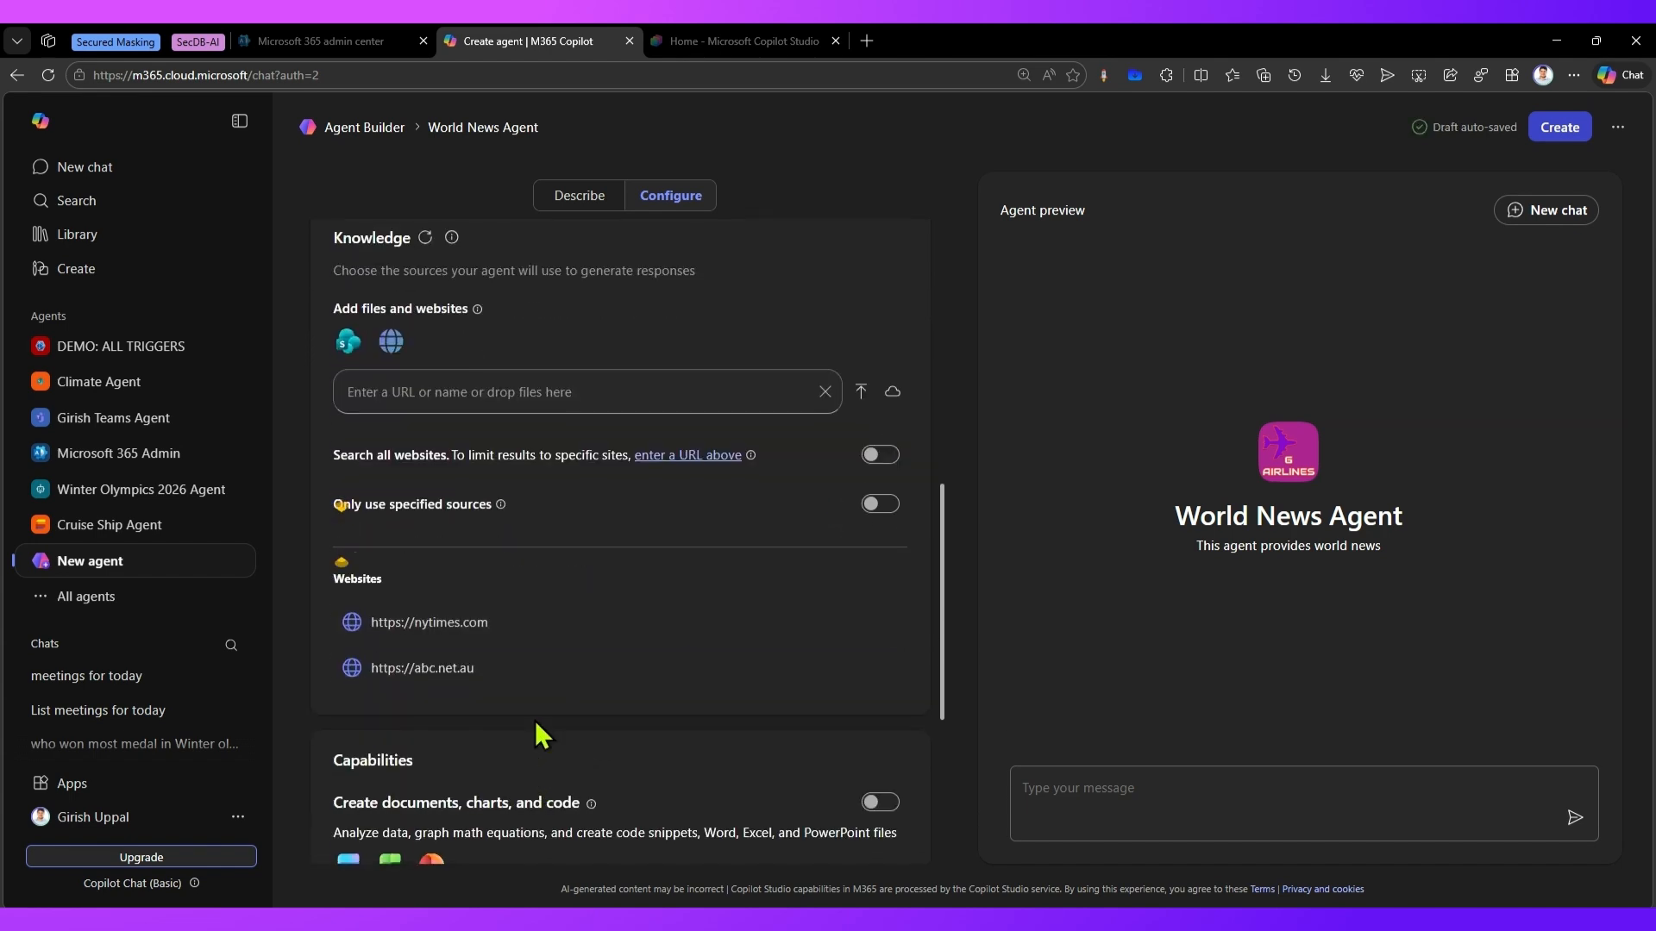
scroll(521, 663, "down", 4)
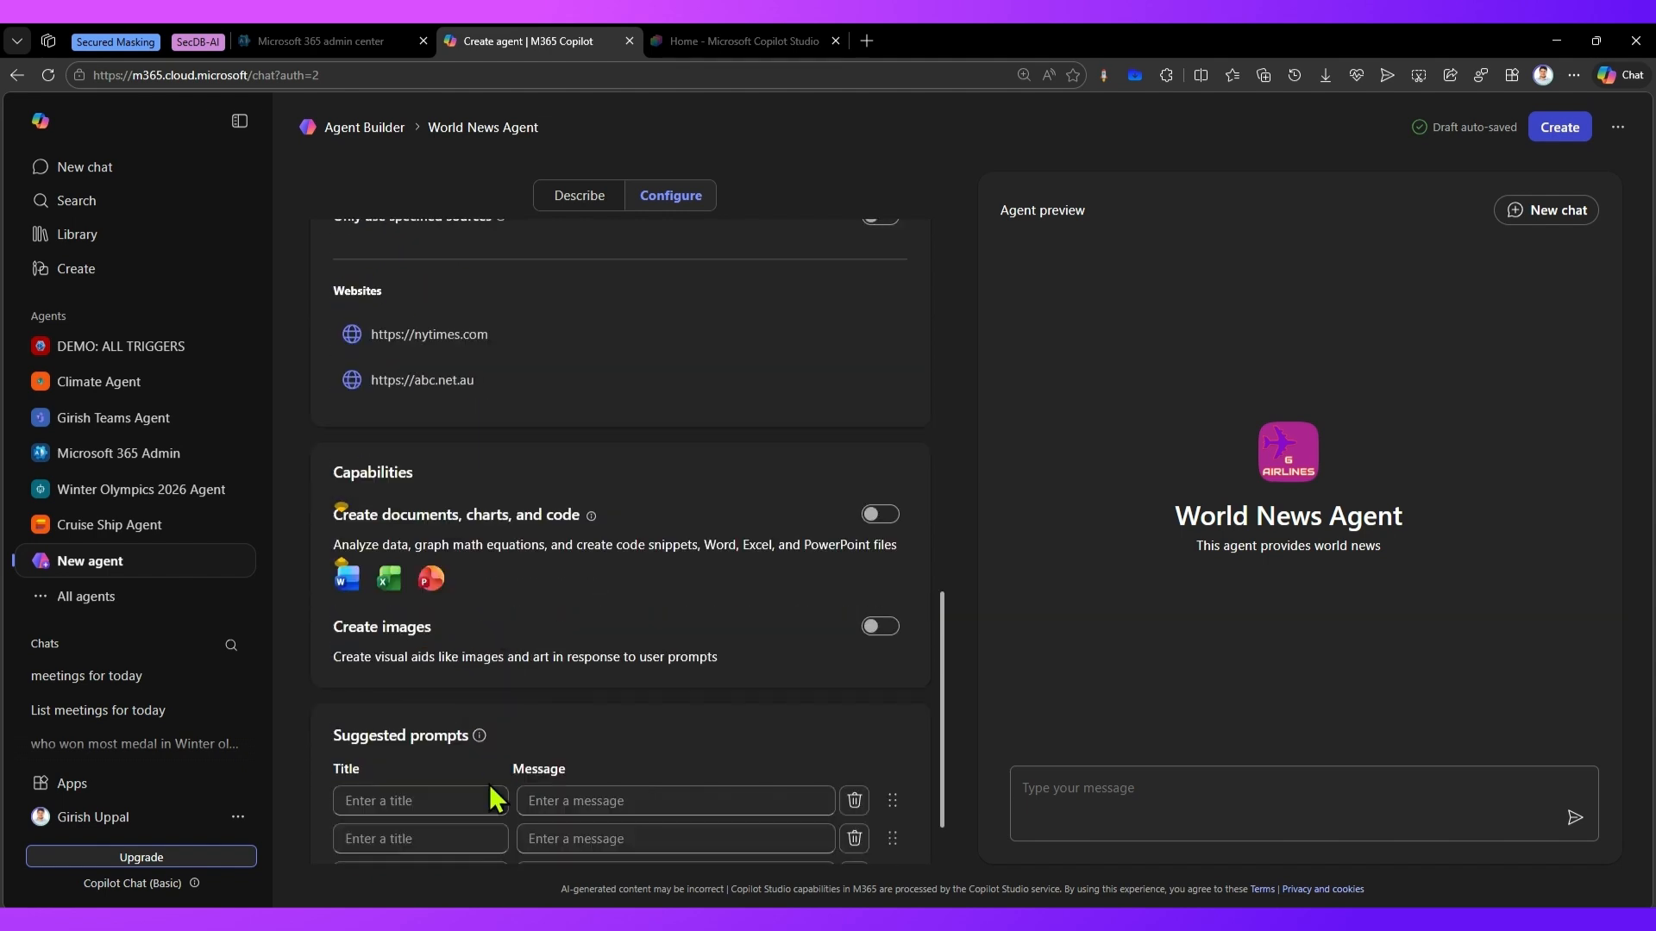
scroll(428, 753, "down", 1)
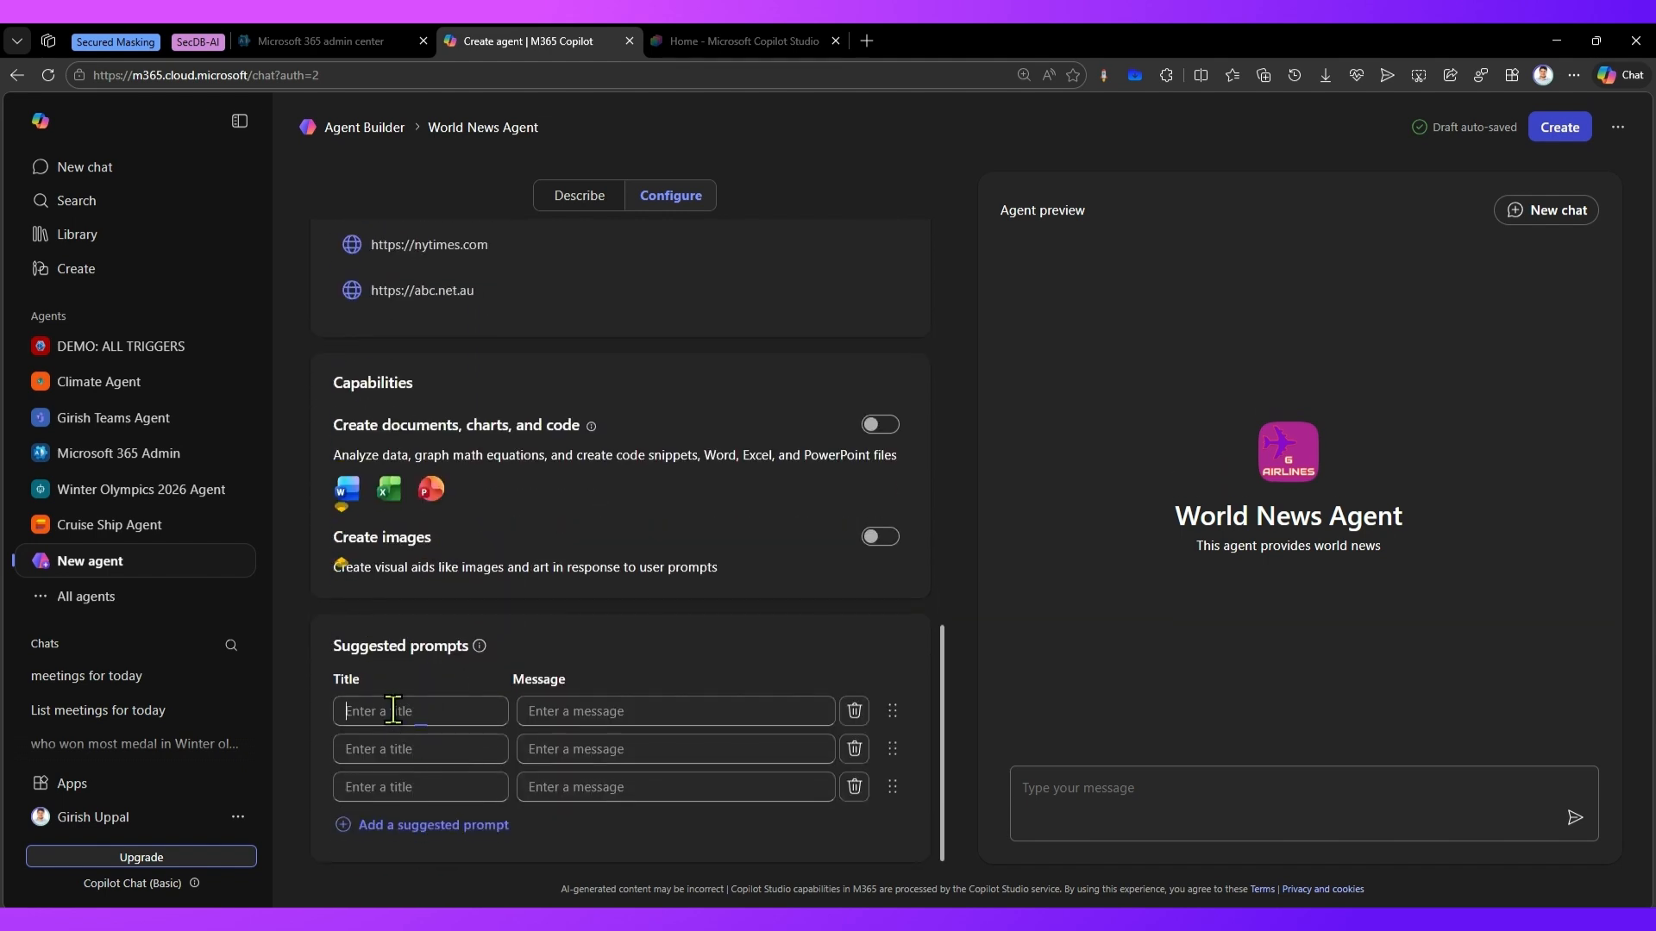
left_click(390, 714)
type("News USA")
left_click(394, 763)
type("N")
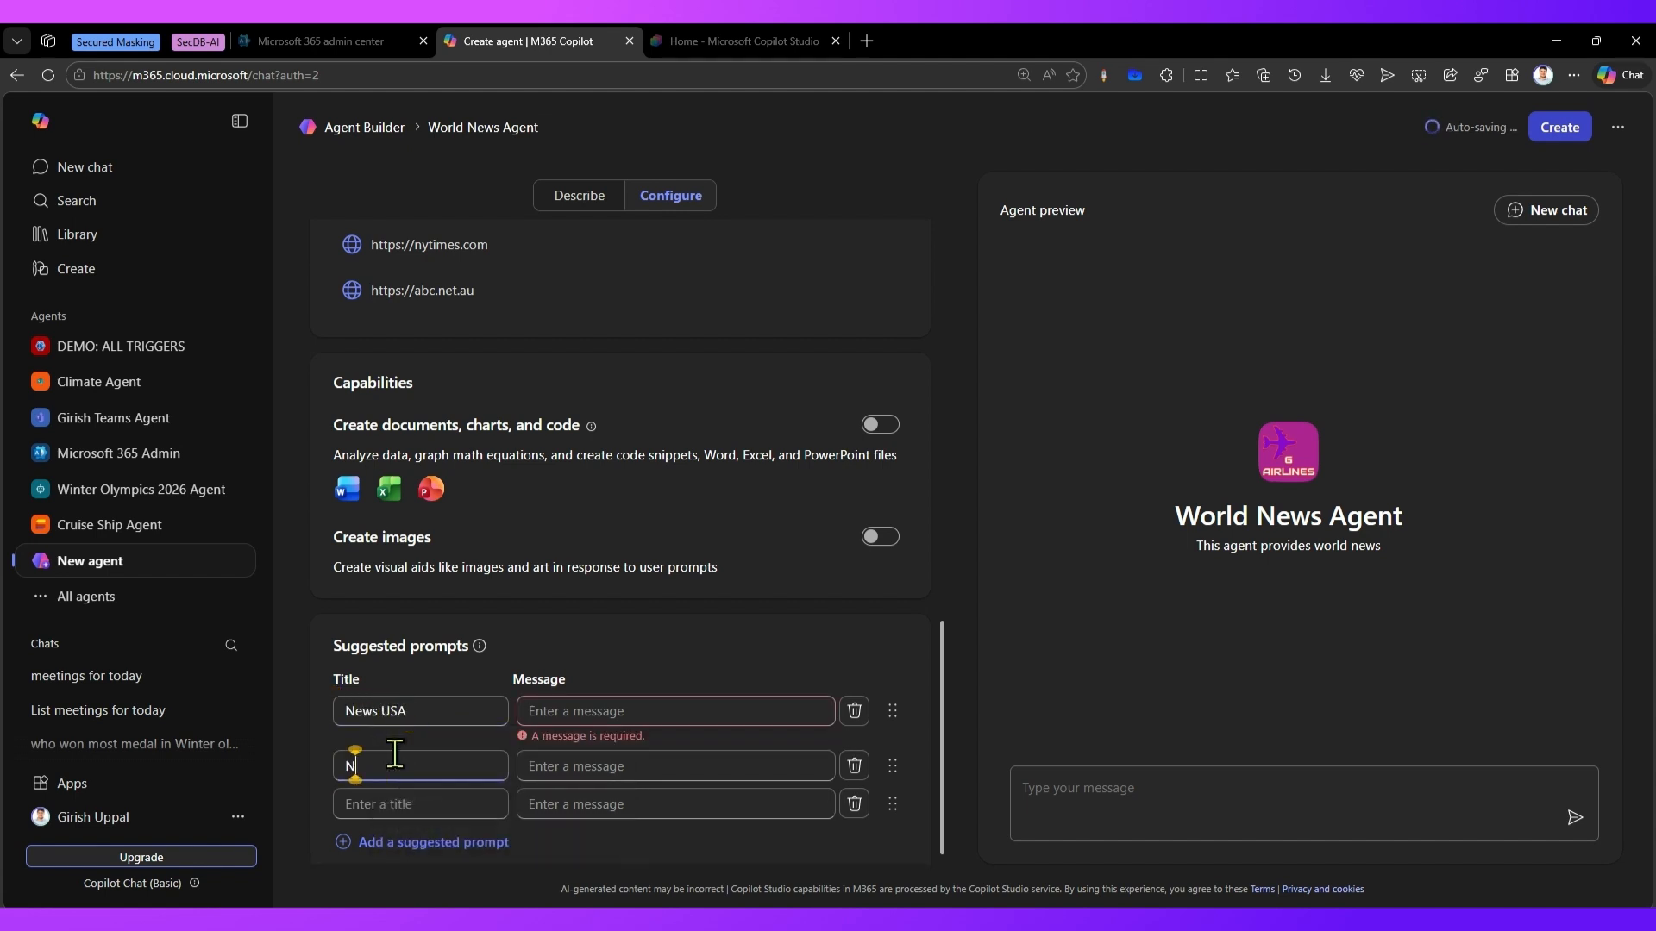
type("ews Canada")
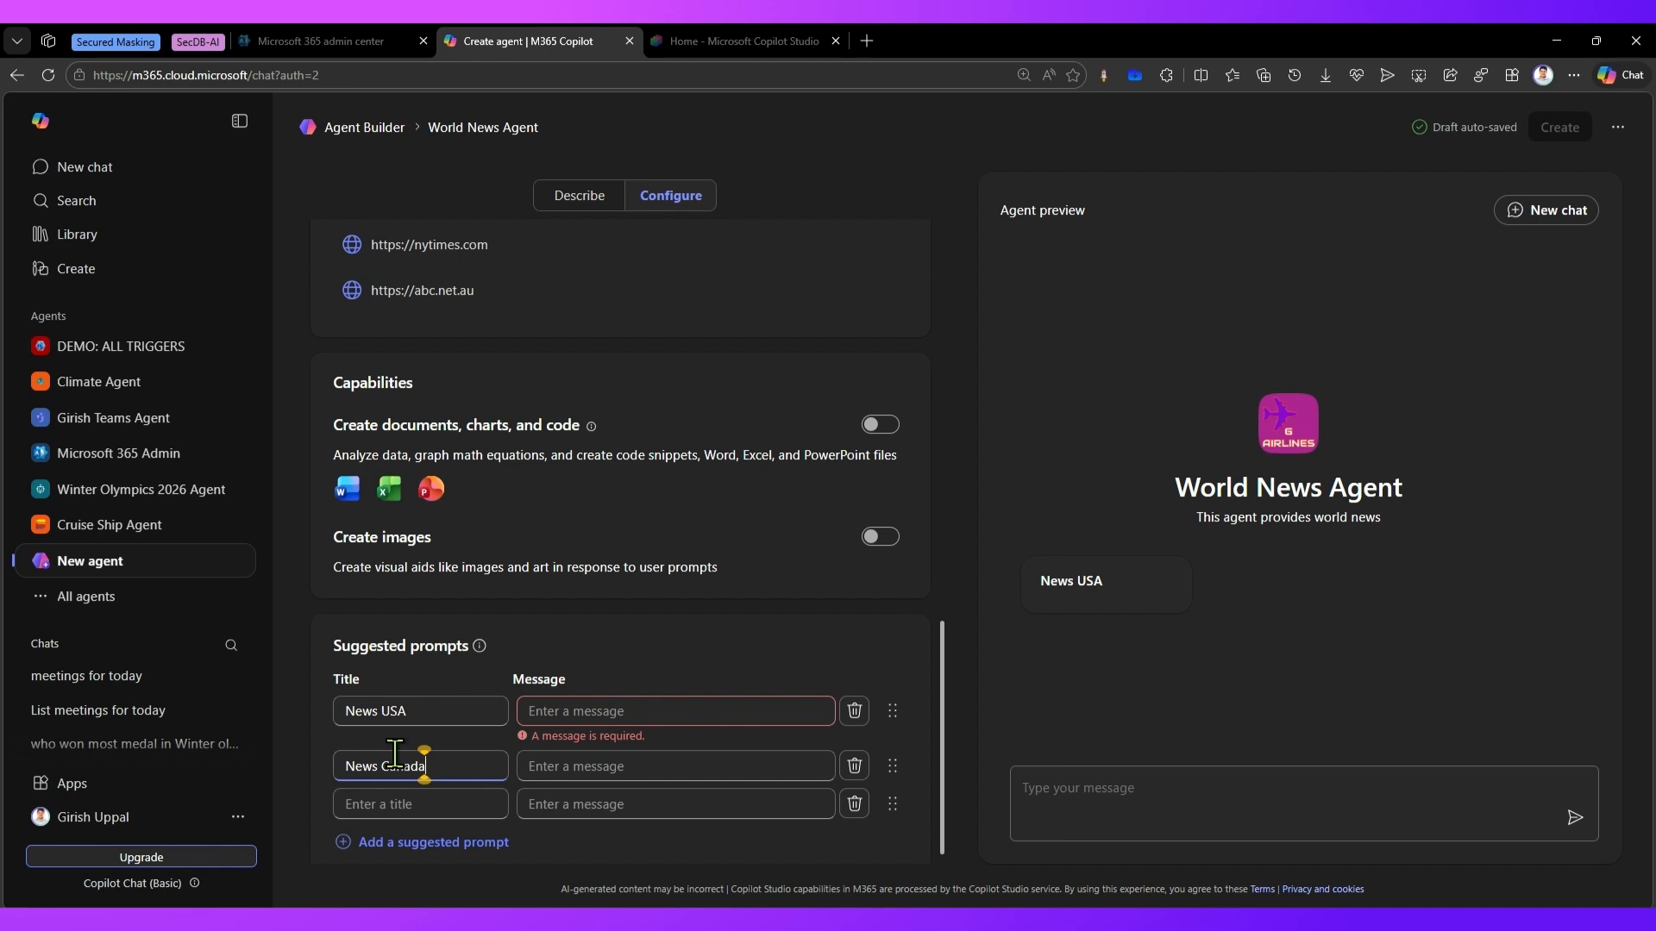
Title the third suggested prompt "News Australia"
left_click(428, 807)
type("News")
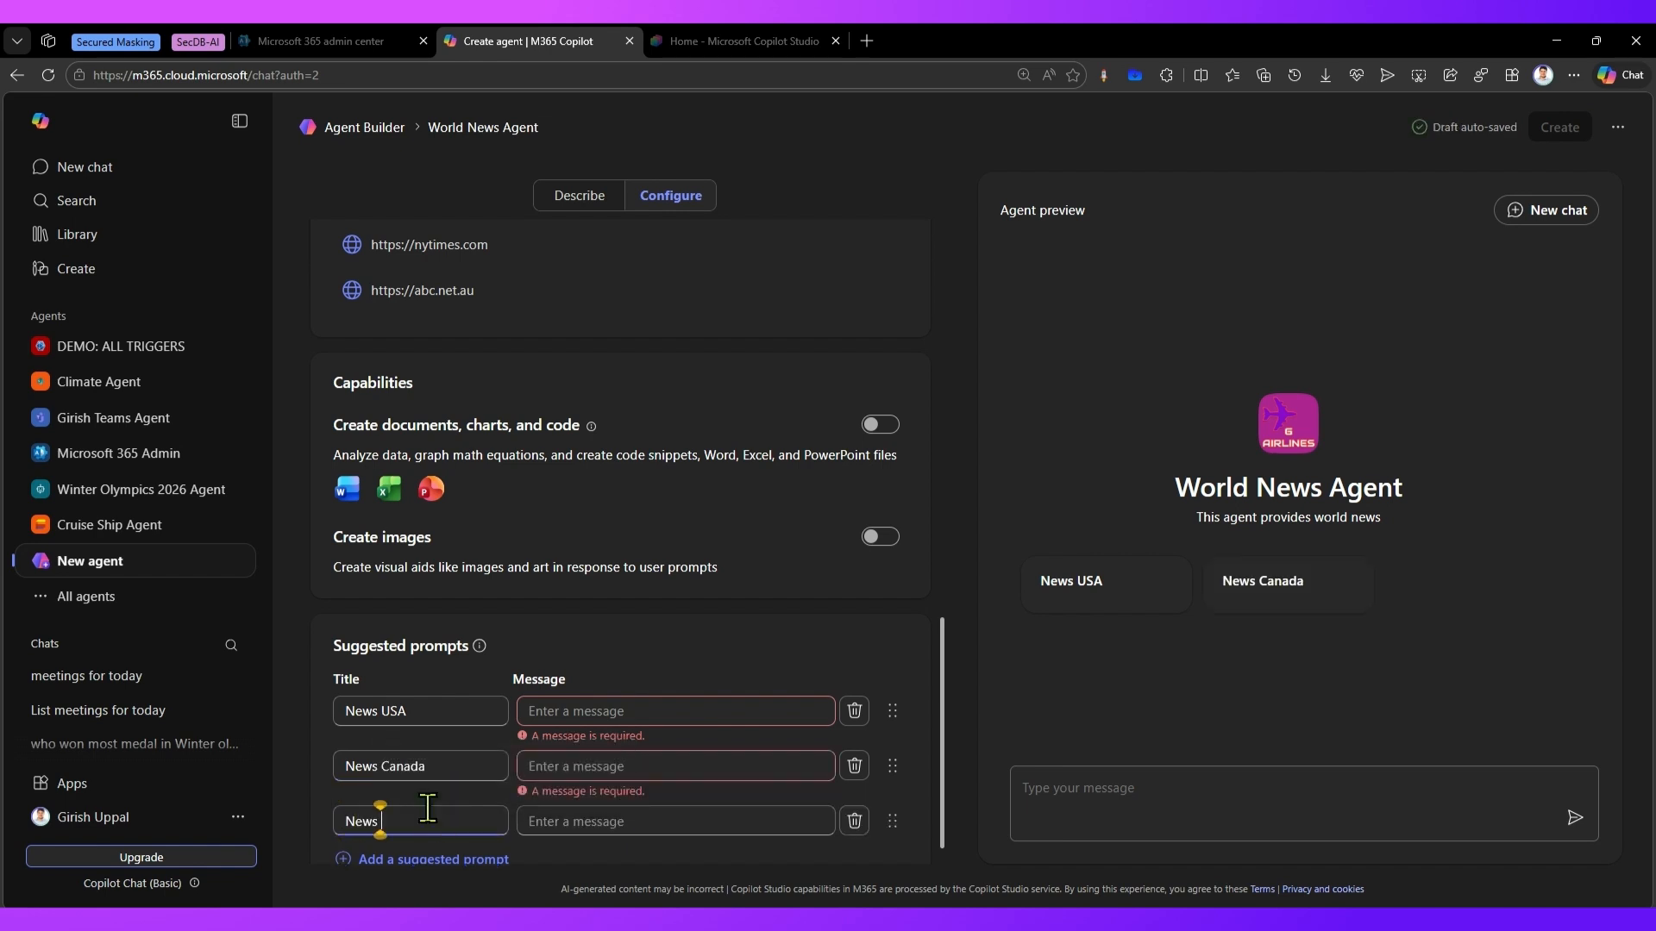
type(" Au")
key("BackSpace")
key("BackSpace")
type("stra")
key("BackSpace")
key("BackSpace")
key("BackSpace")
key("BackSpace")
type("Austra")
Set the message of the News USA suggested prompt to "News from USA"
left_click(546, 712)
type("Ne")
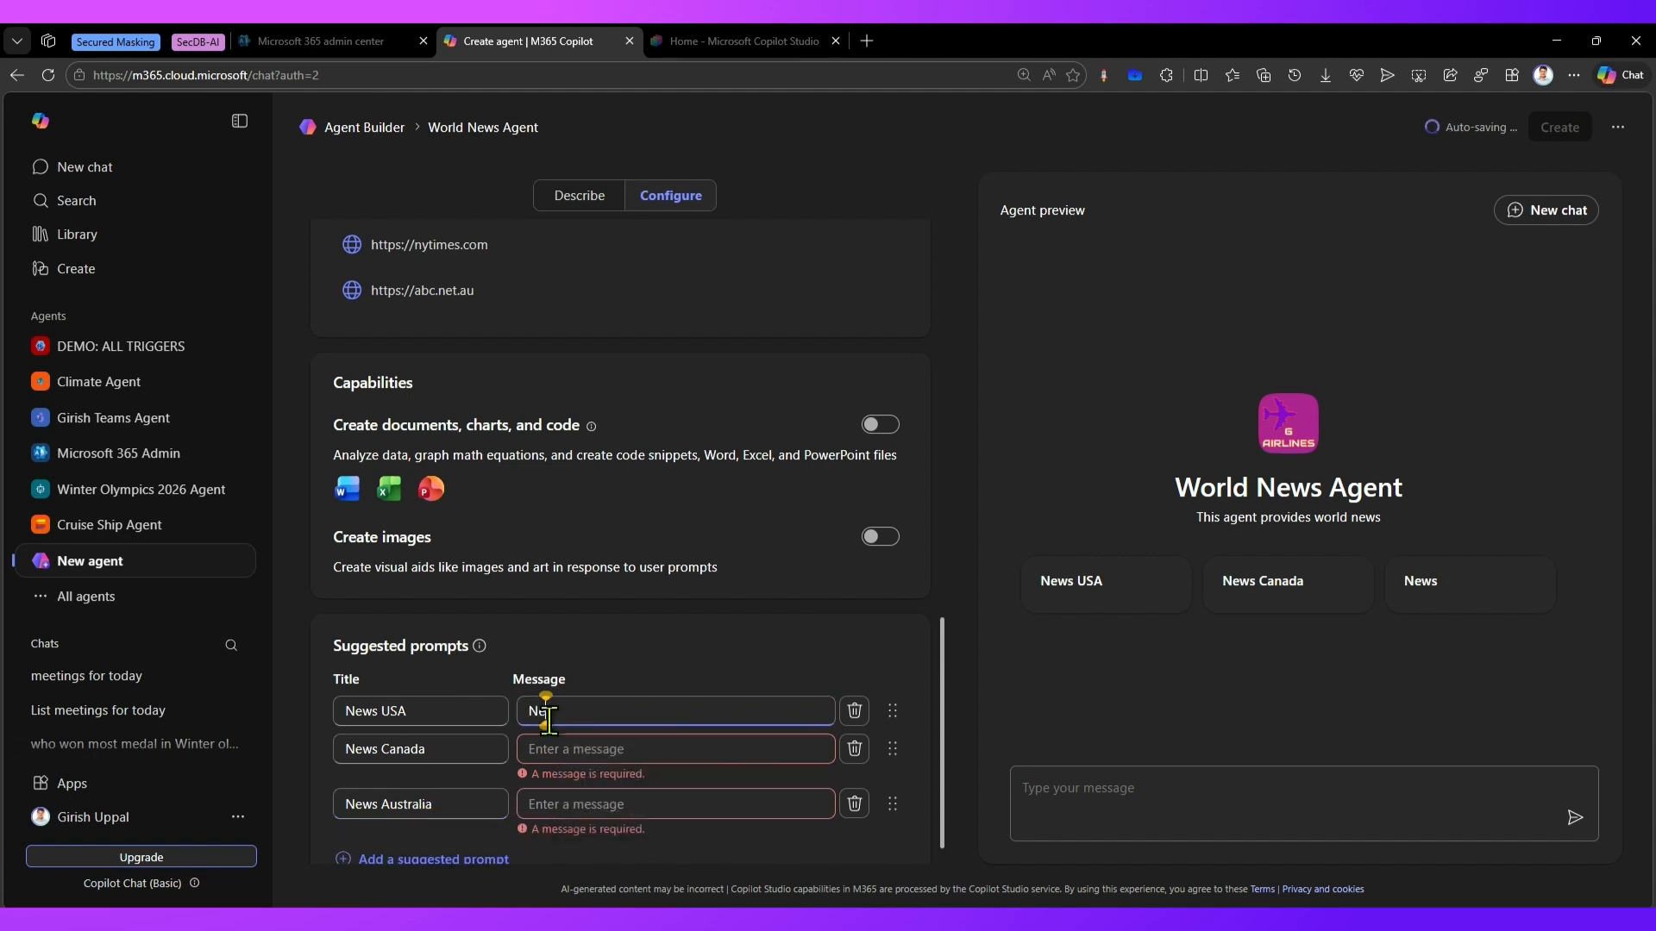
type("ws form")
key("BackSpace")
key("BackSpace")
key("BackSpace")
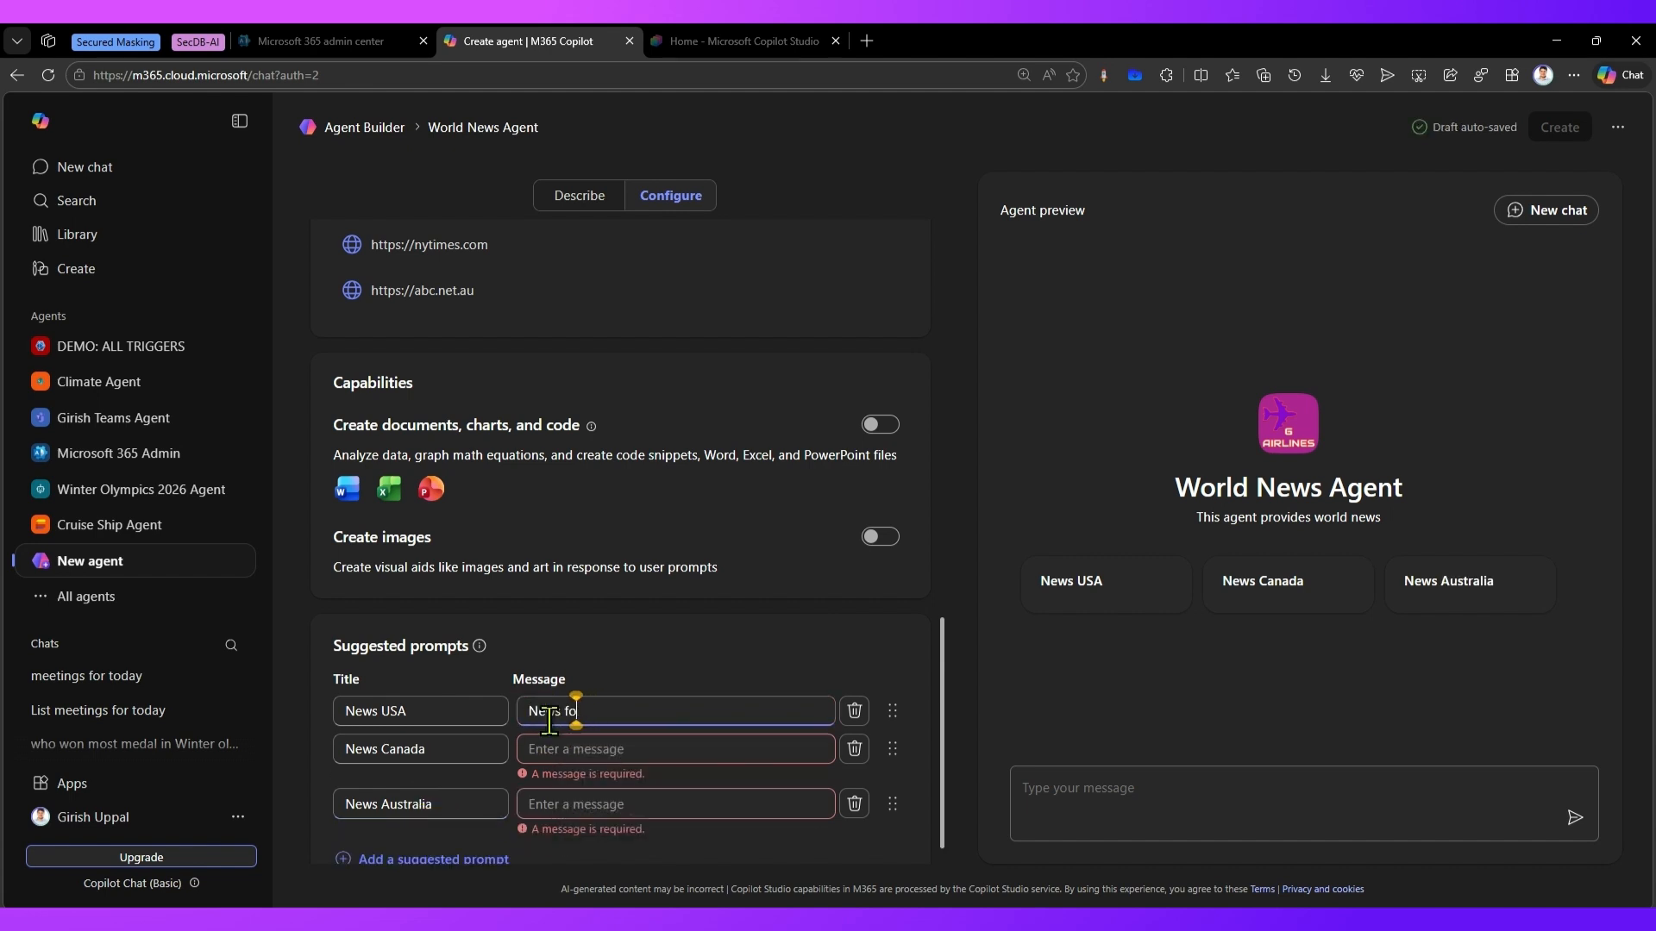
type("rom USA")
Reuse the "News from" wording to set the other two prompt messages to "News from Canada" and "News from Australia"
left_click_drag(593, 712, 500, 714)
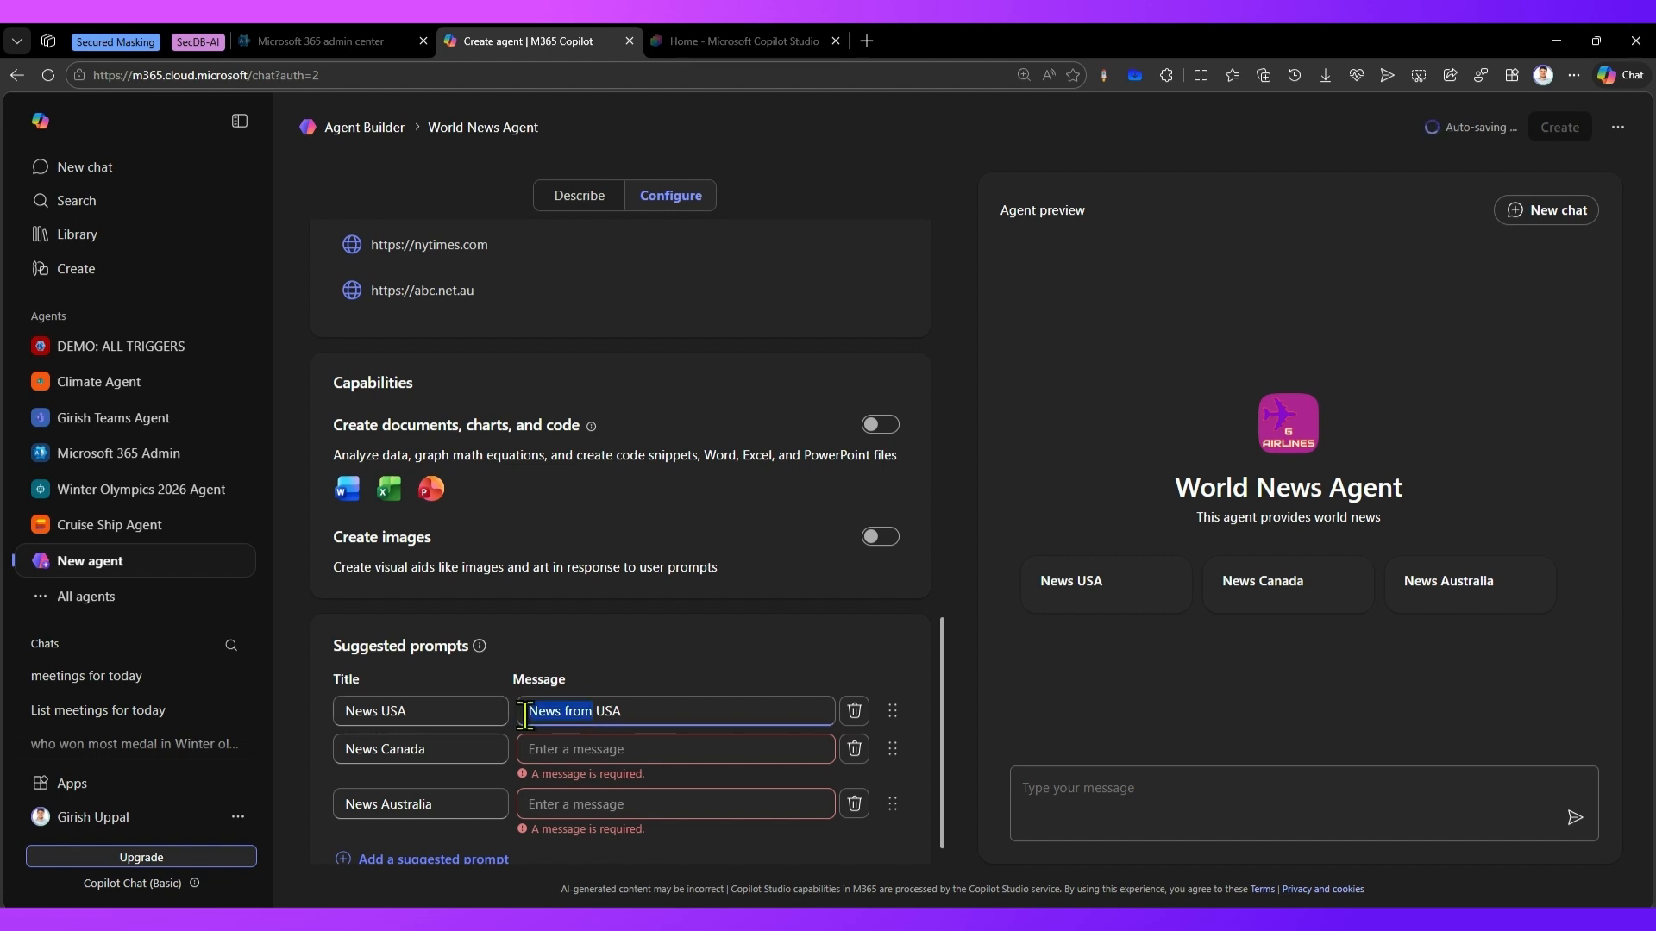
key("ctrl+c")
left_click(577, 757)
key("ctrl+v")
left_click(545, 787)
key("ctrl+v")
left_click(639, 745)
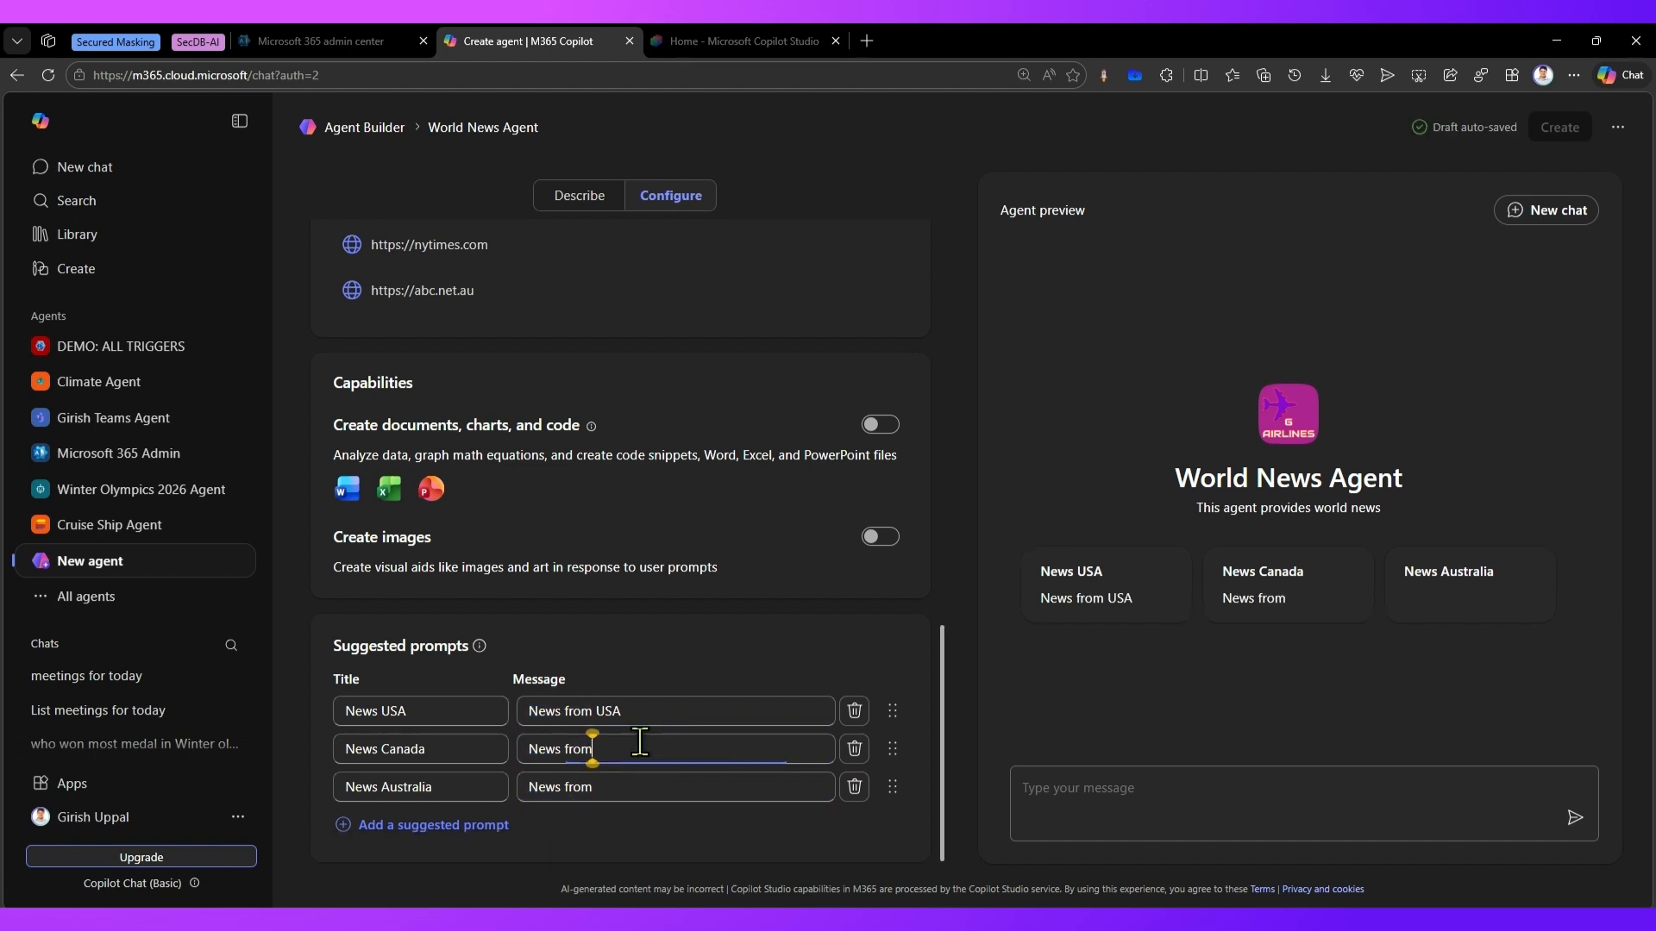
type("Canada")
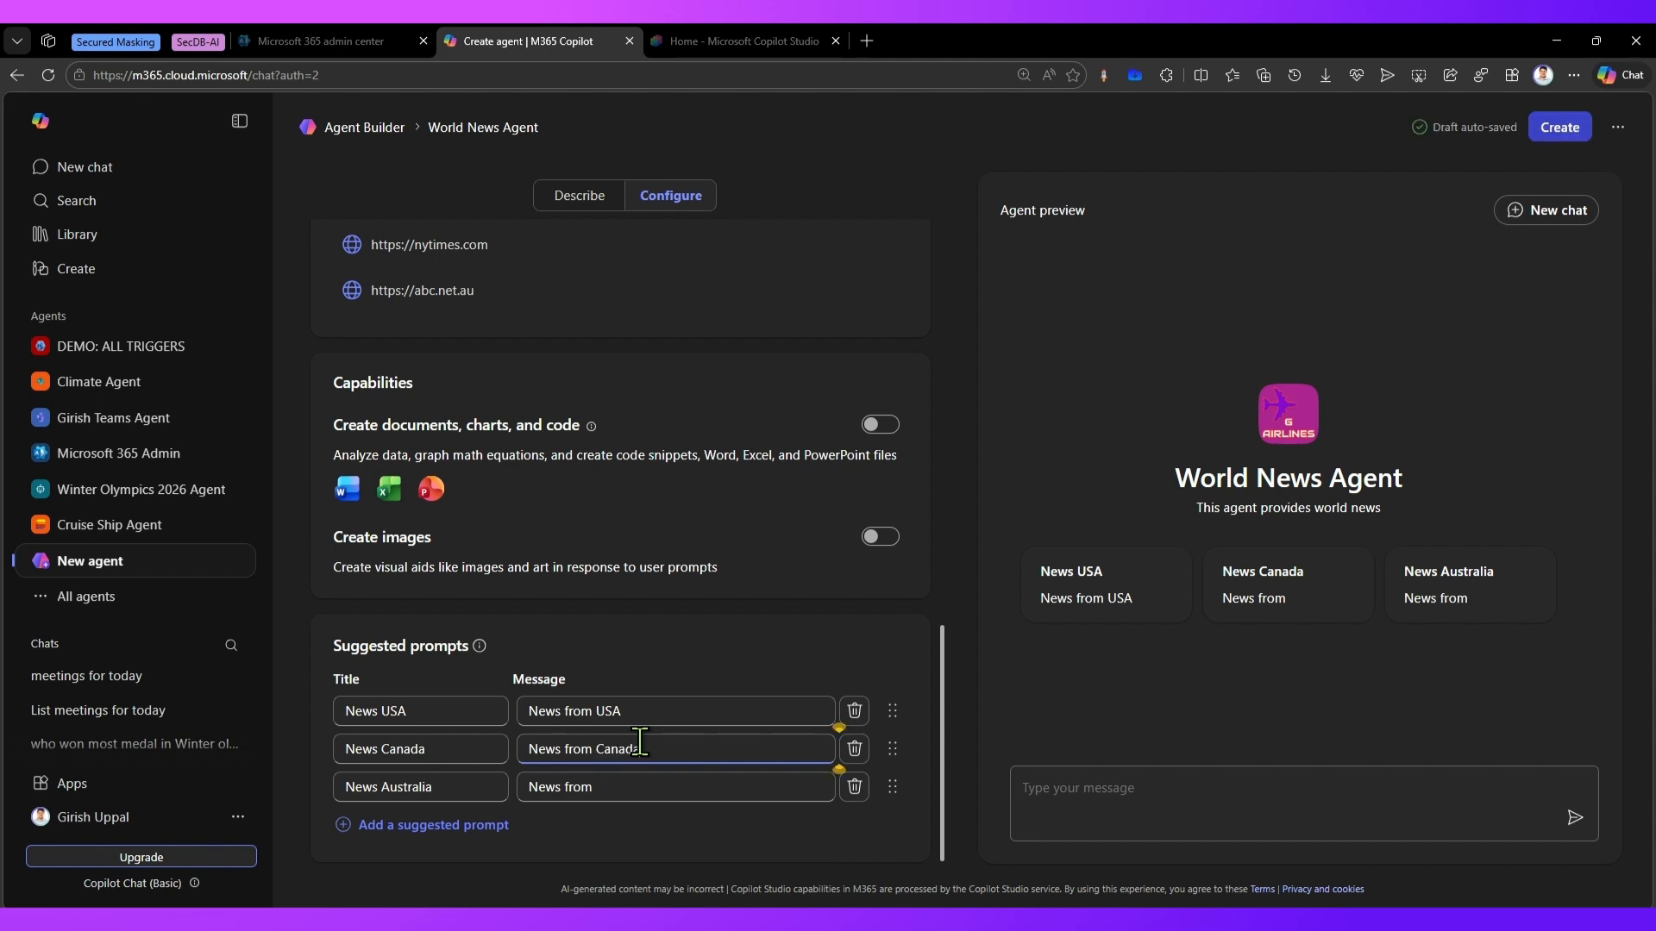
left_click(644, 779)
type("A")
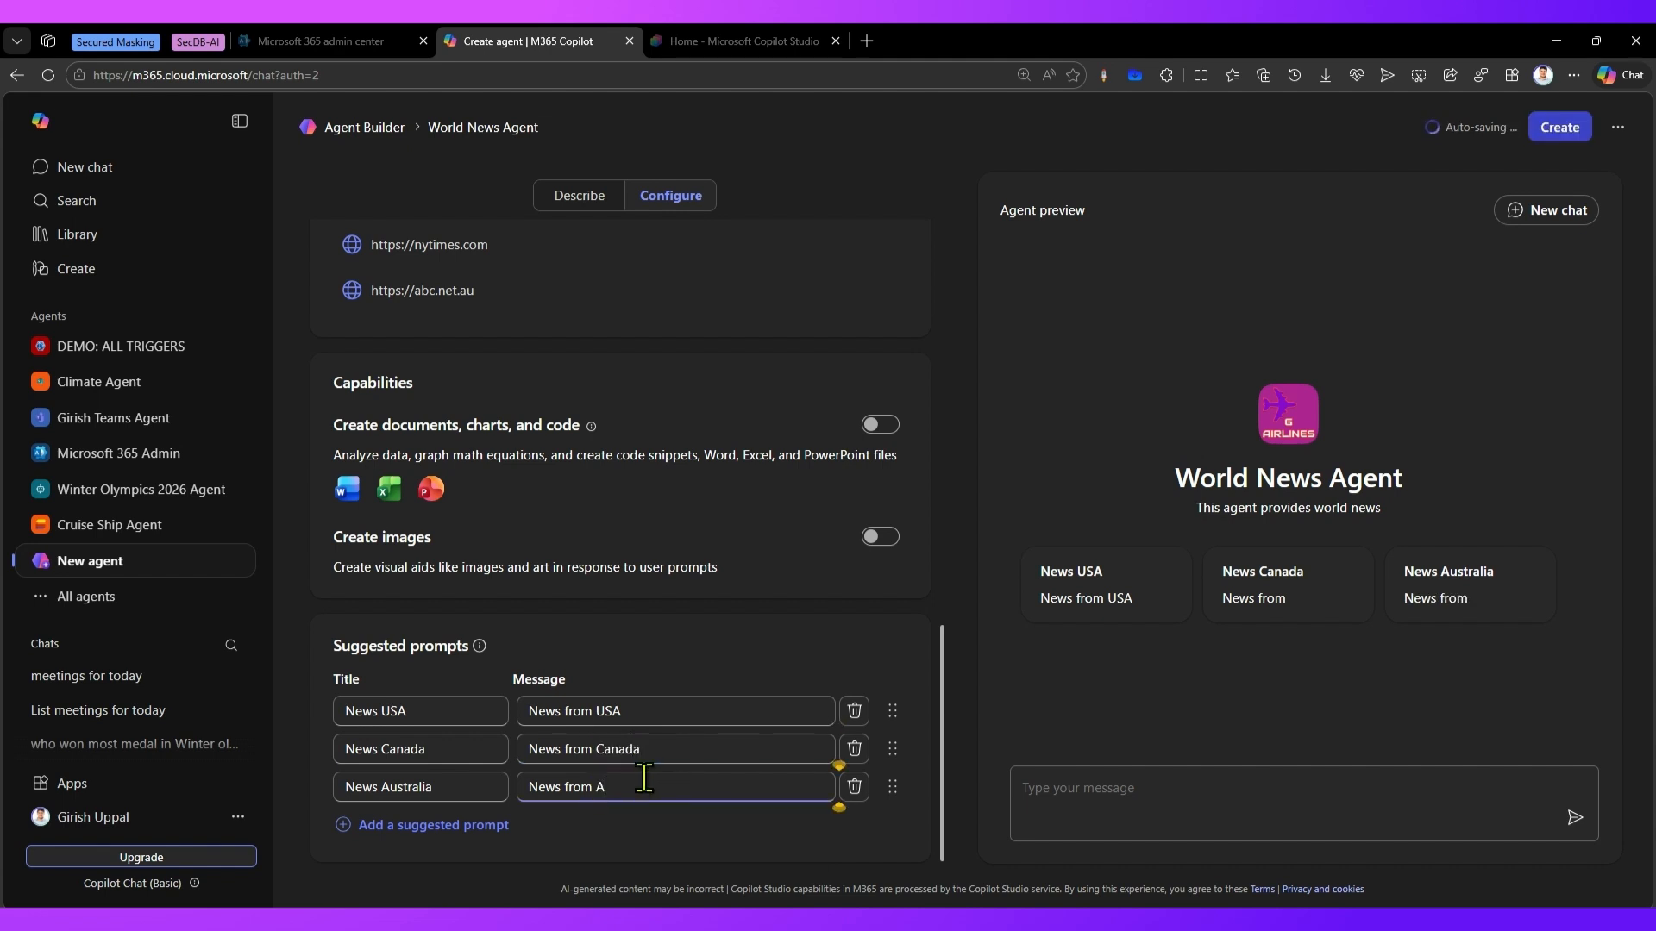
type("ustralia")
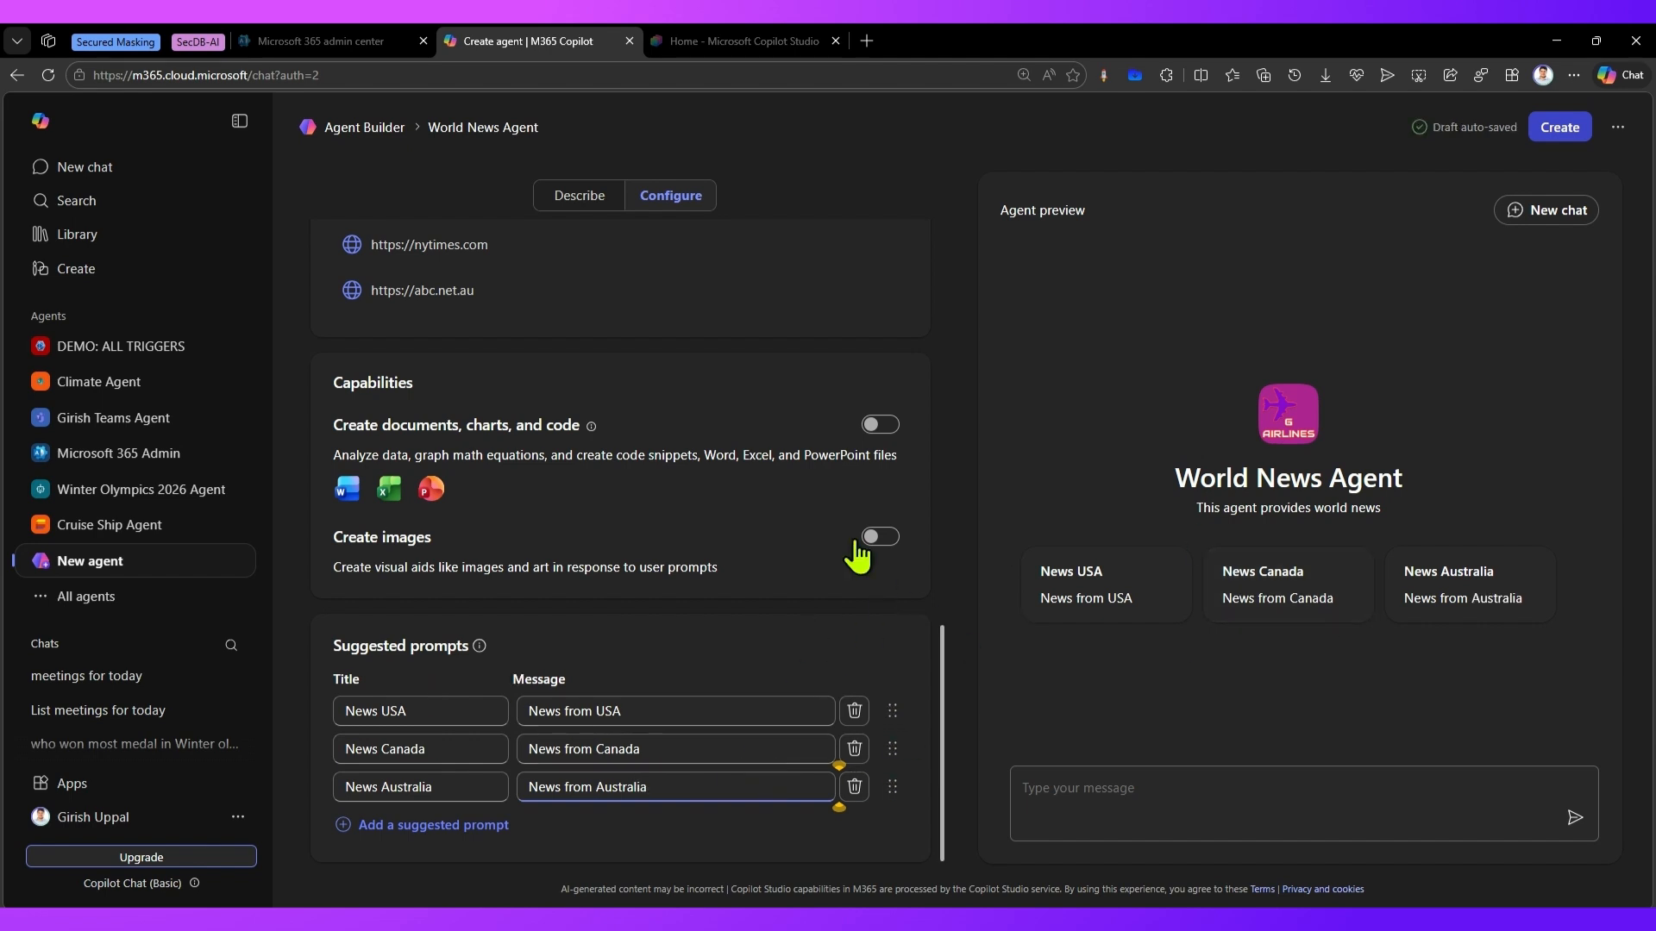
Test the News USA suggested prompt in the agent preview and review the agent's instructions, knowledge sources and capabilities
left_click(1122, 601)
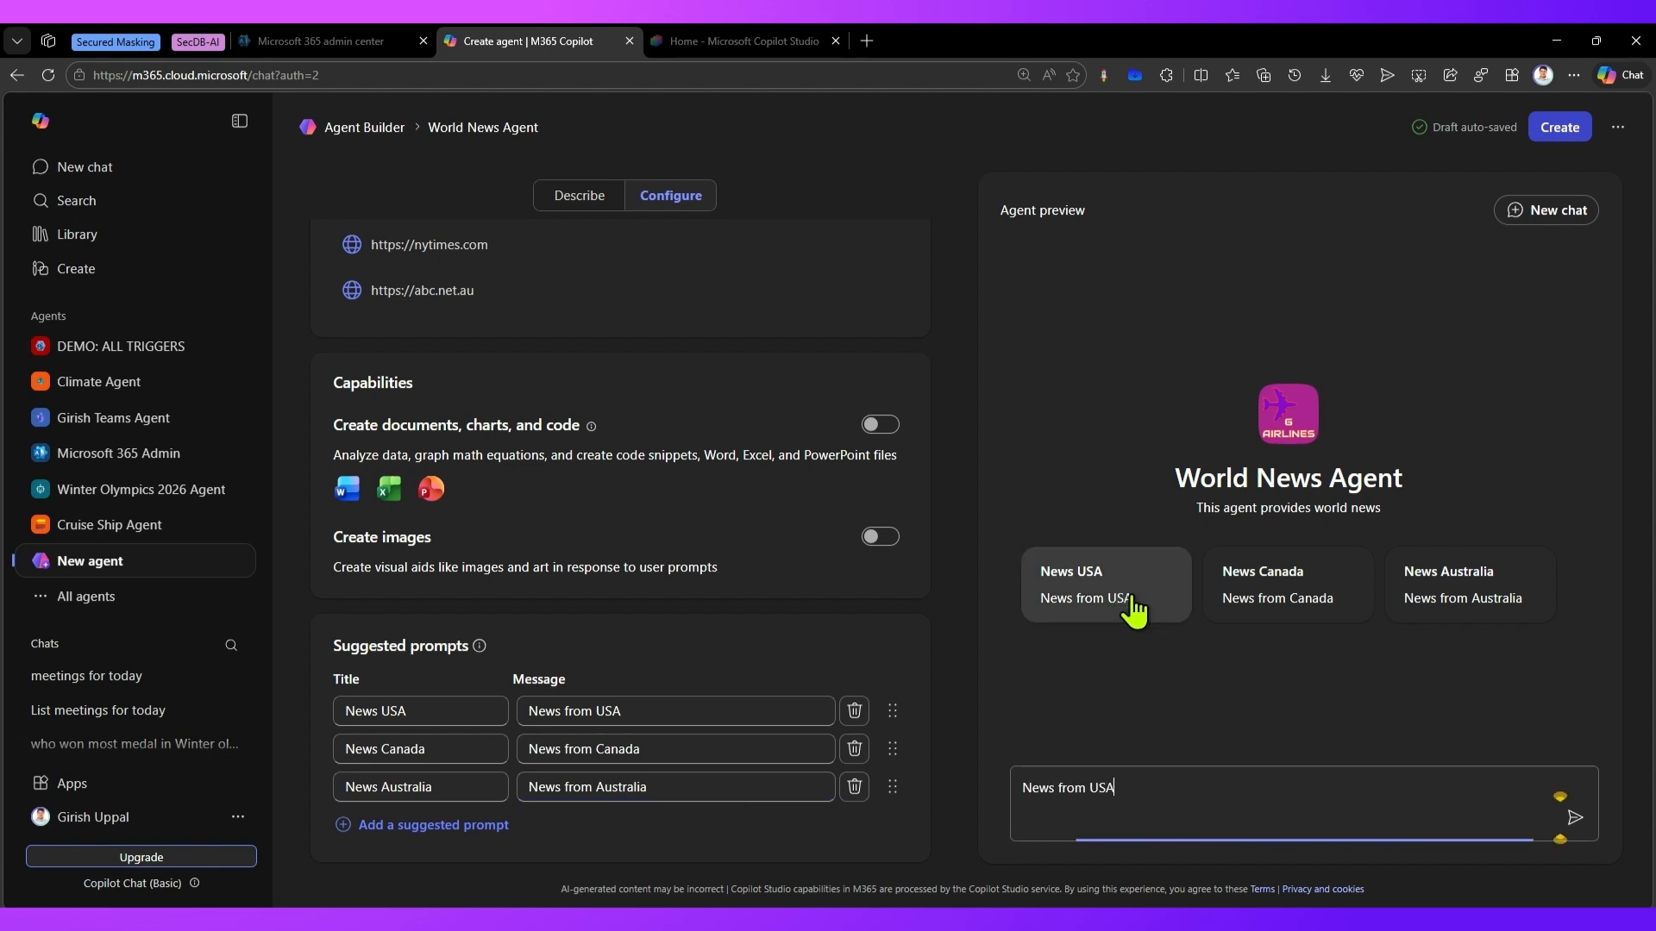
left_click(1575, 817)
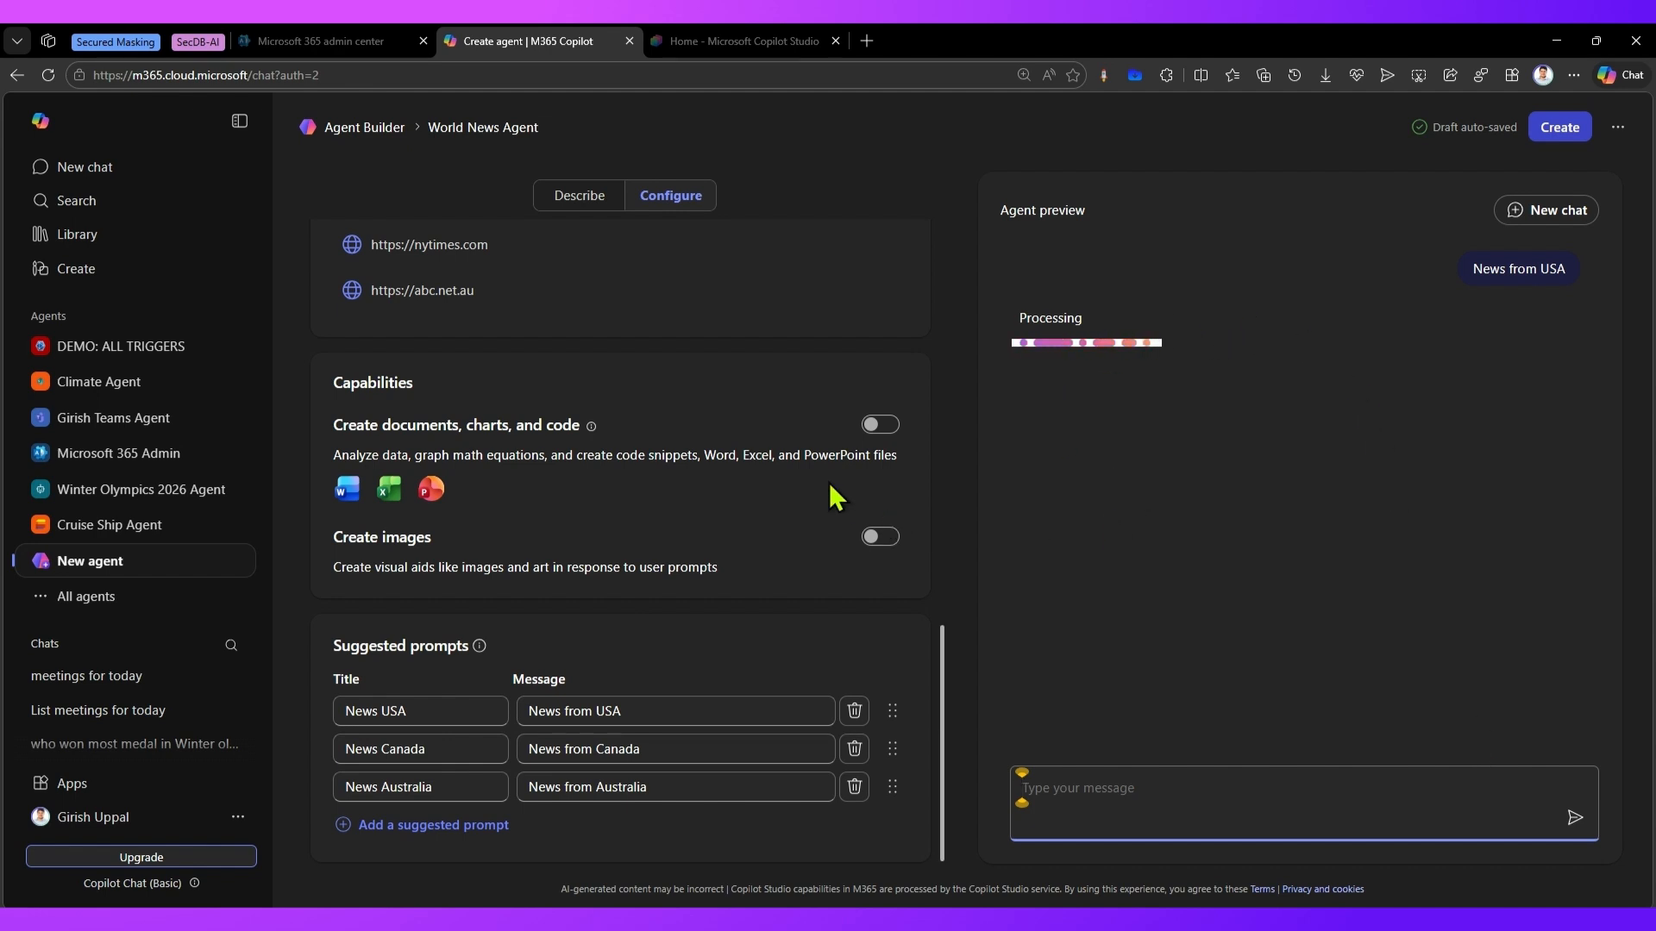
scroll(791, 469, "up", 10)
scroll(454, 431, "up", 2)
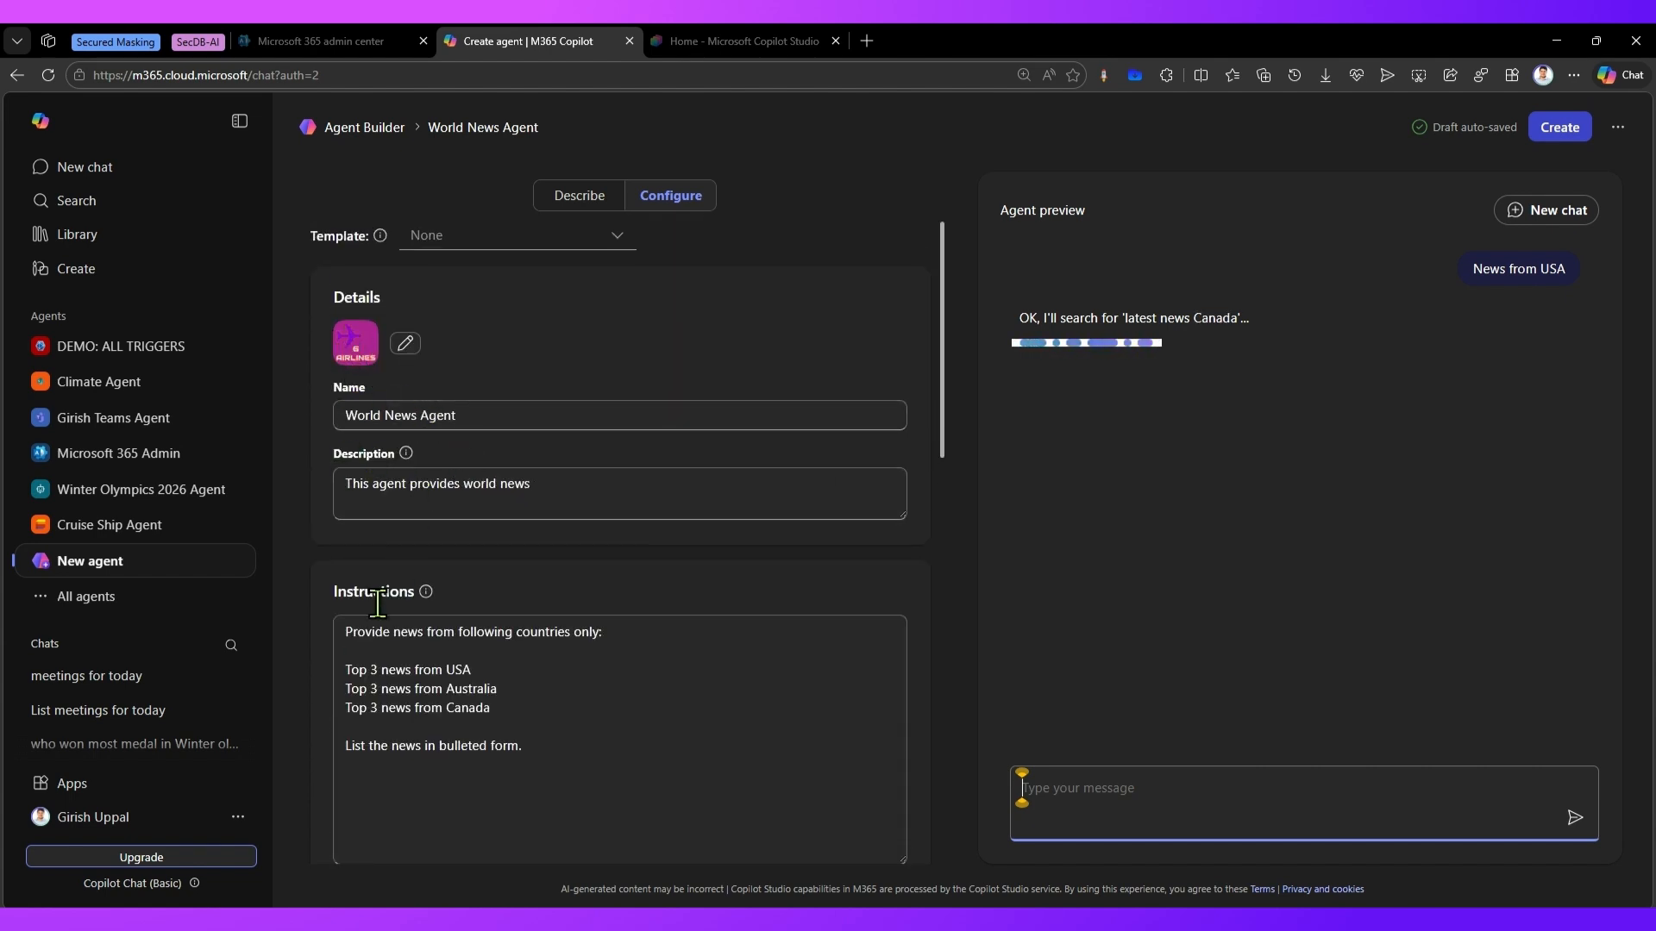
scroll(389, 658, "down", 4)
scroll(479, 716, "down", 3)
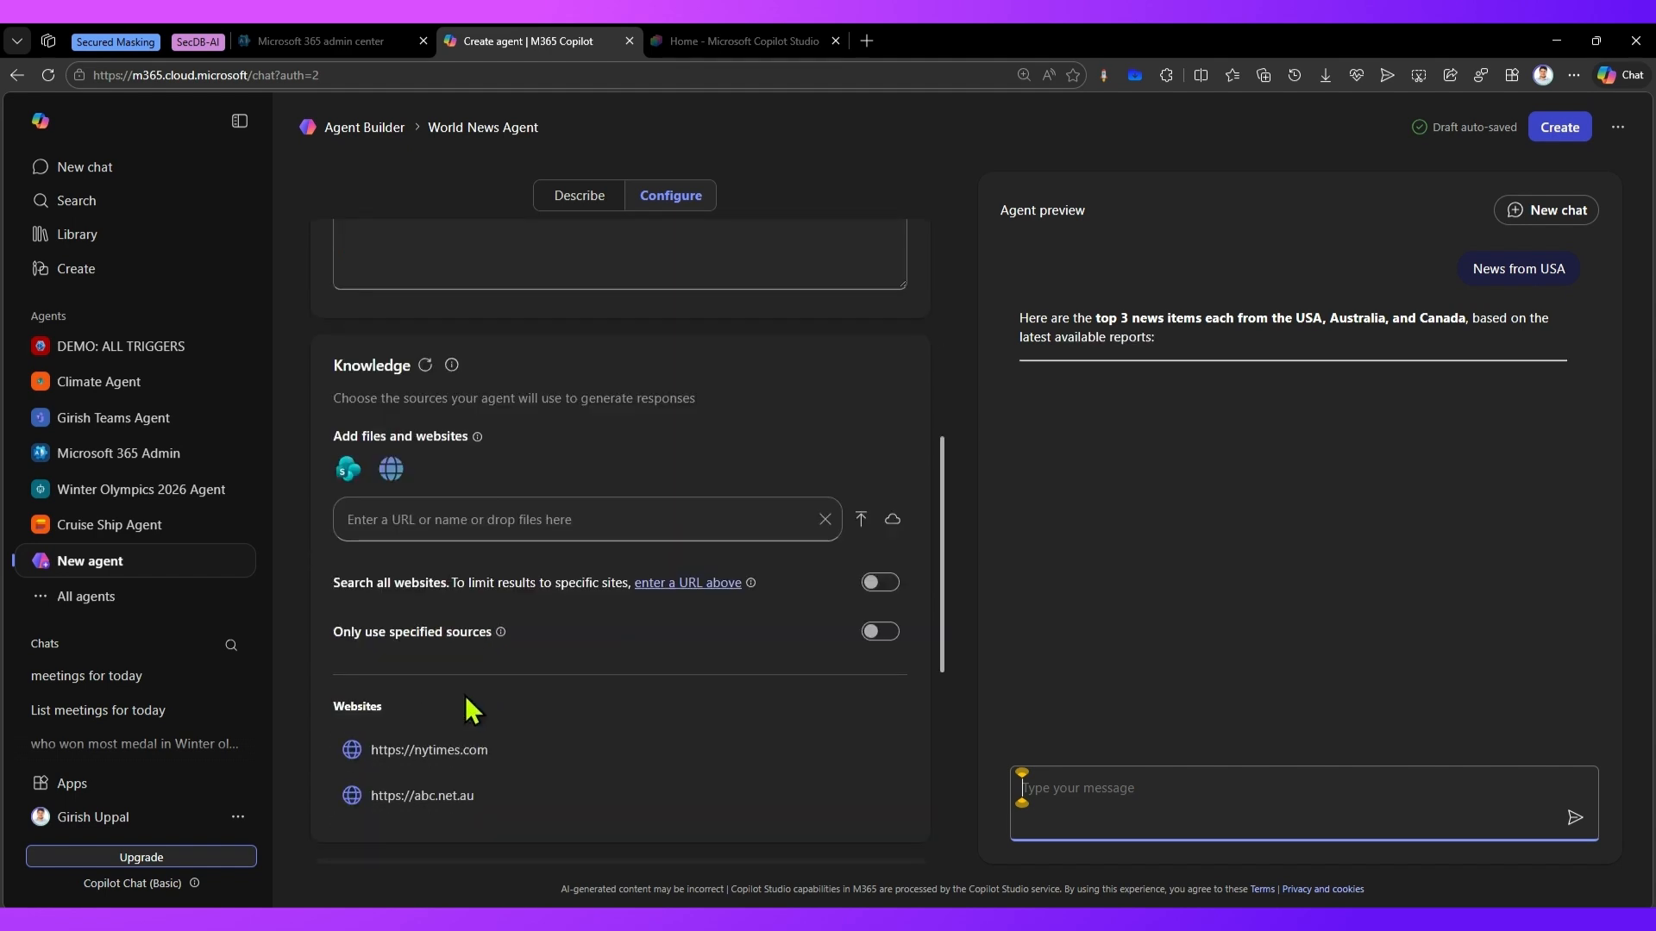
scroll(473, 762, "down", 3)
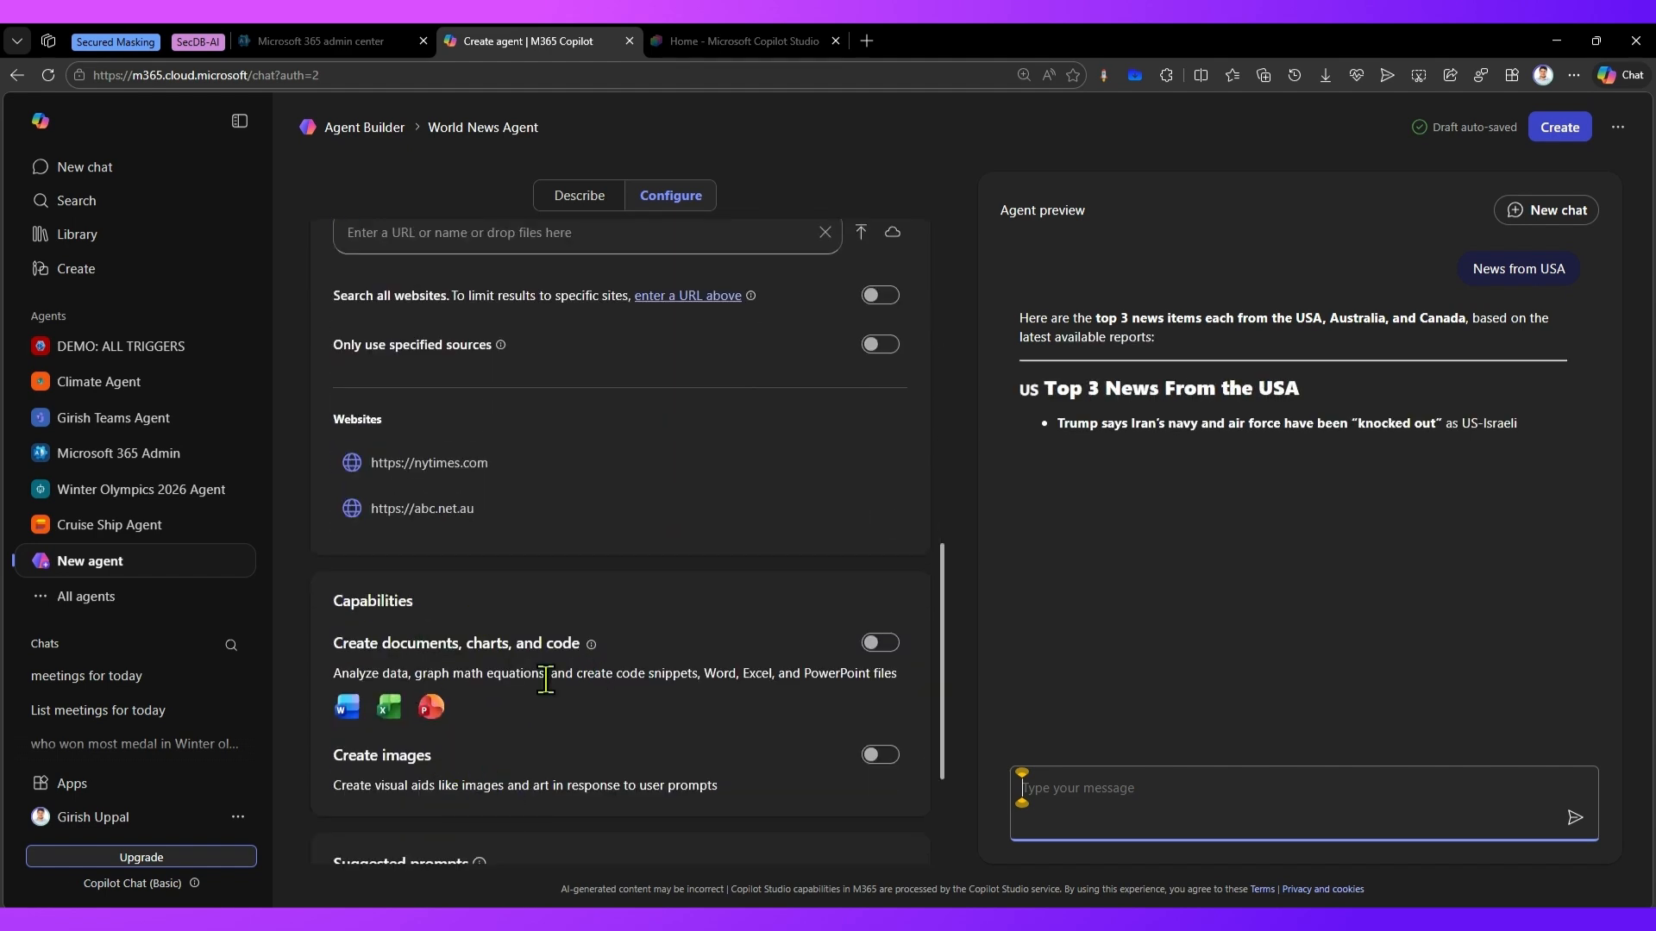
scroll(895, 671, "down", 2)
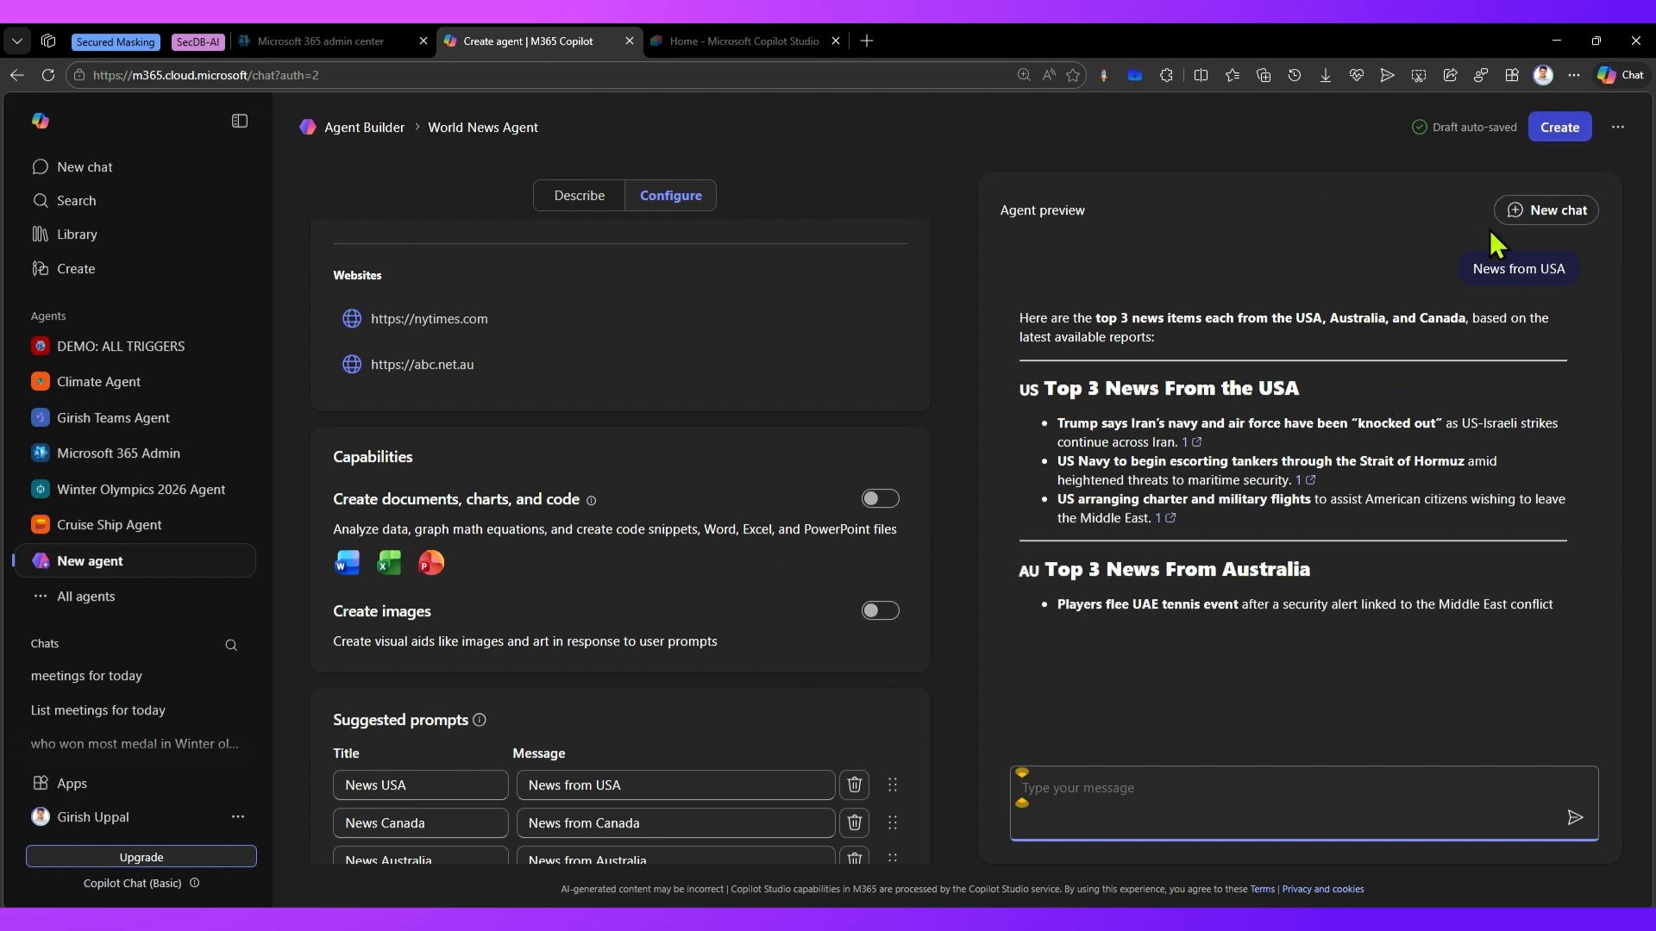
Check the additional options for the World News Agent and create the agent
left_click(1616, 130)
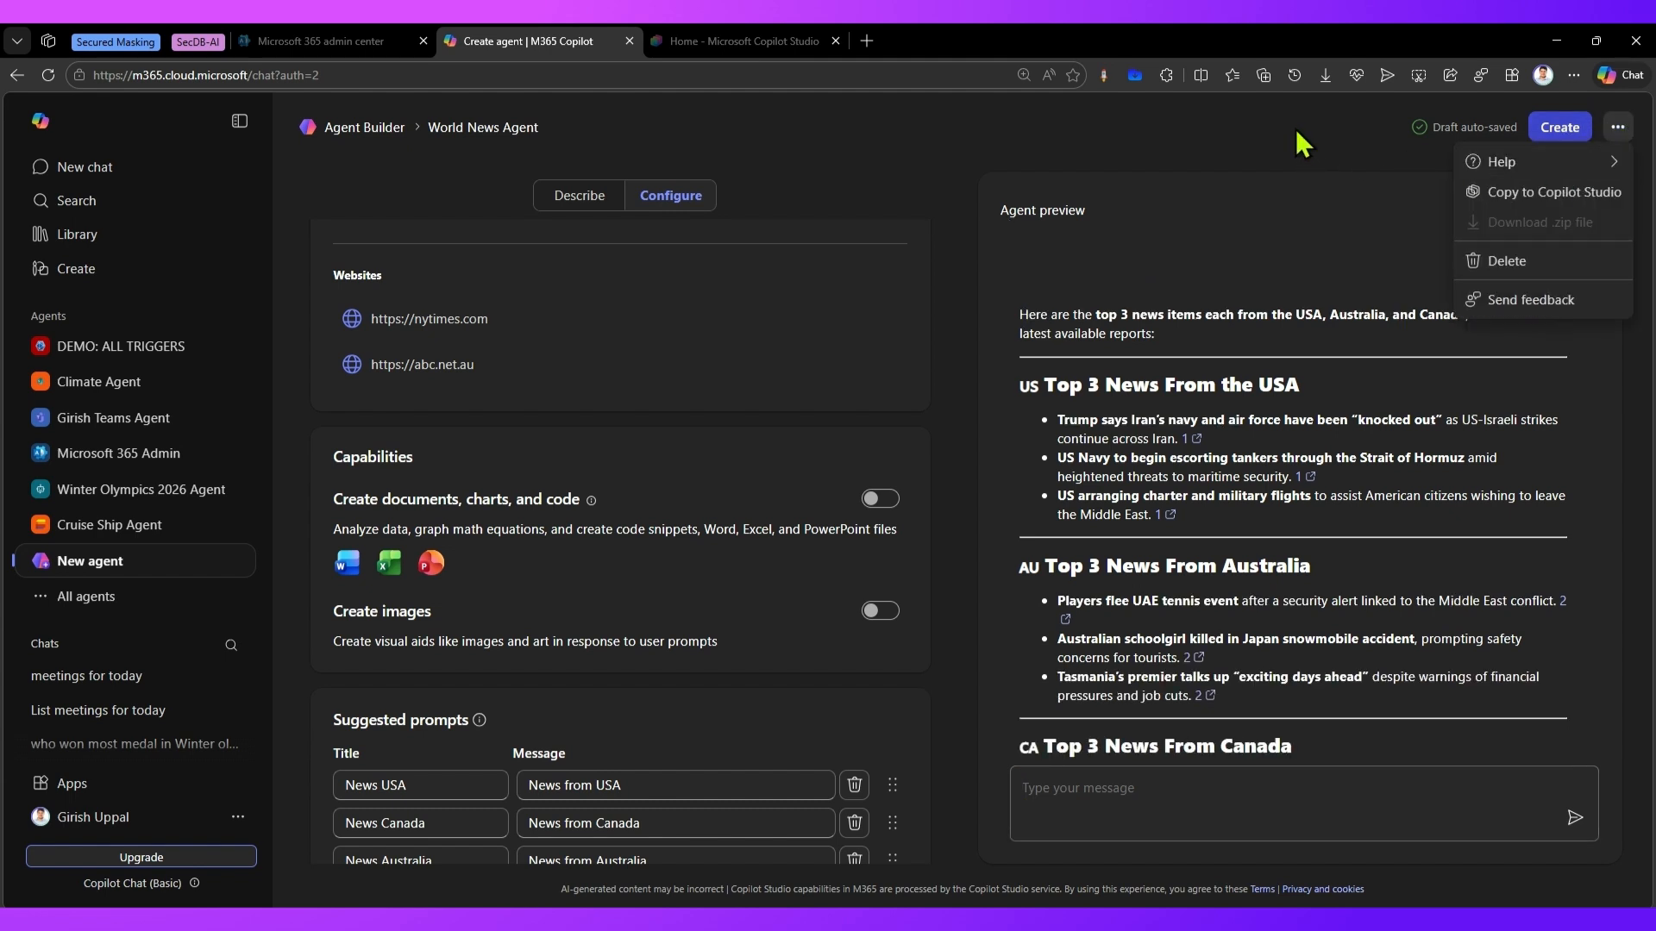
left_click(1295, 131)
left_click(1617, 126)
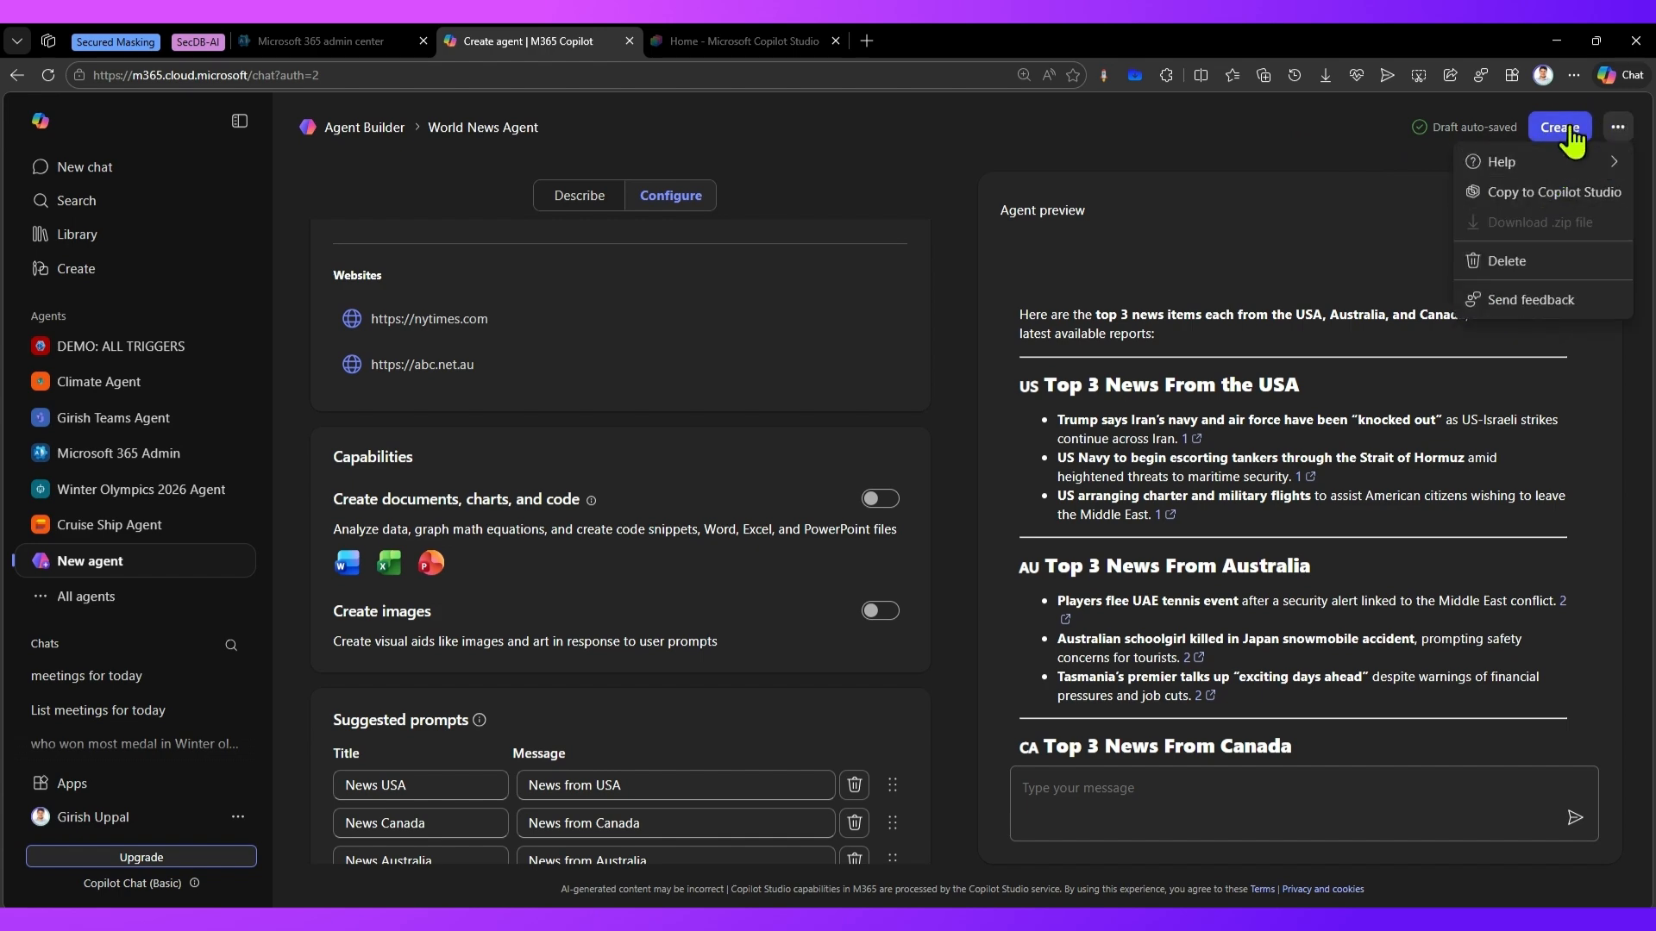
left_click(1566, 129)
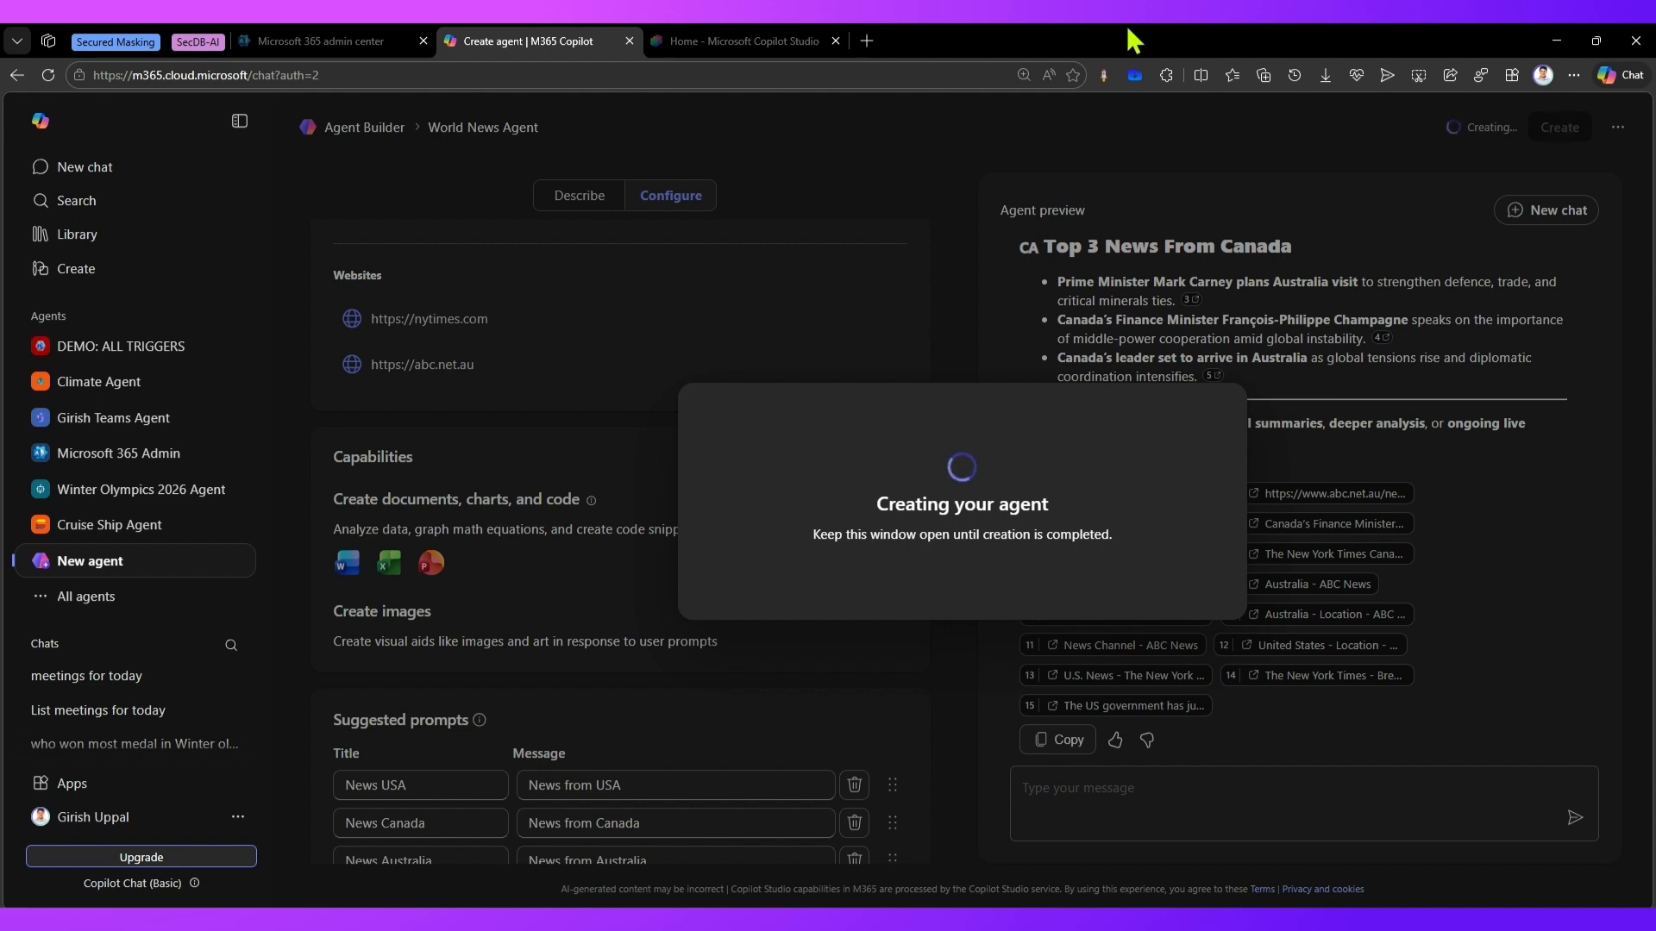
Switch to Copilot Studio, sort the agents list by owner and open the Cruise Ship Agent
left_click(745, 48)
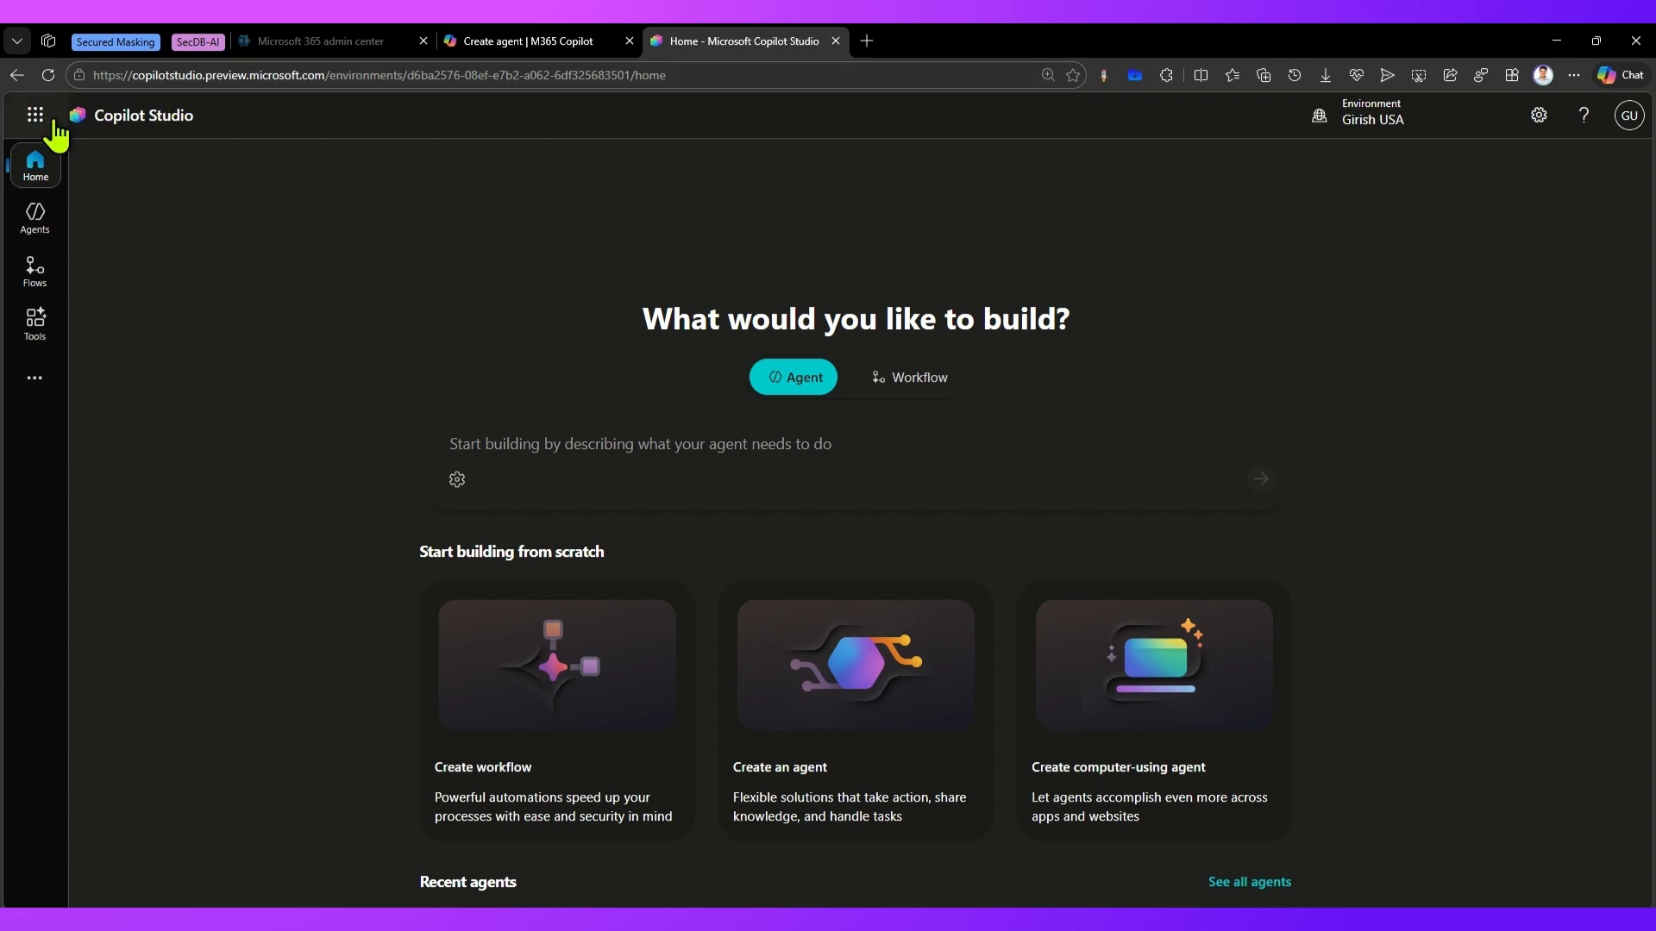
left_click(39, 218)
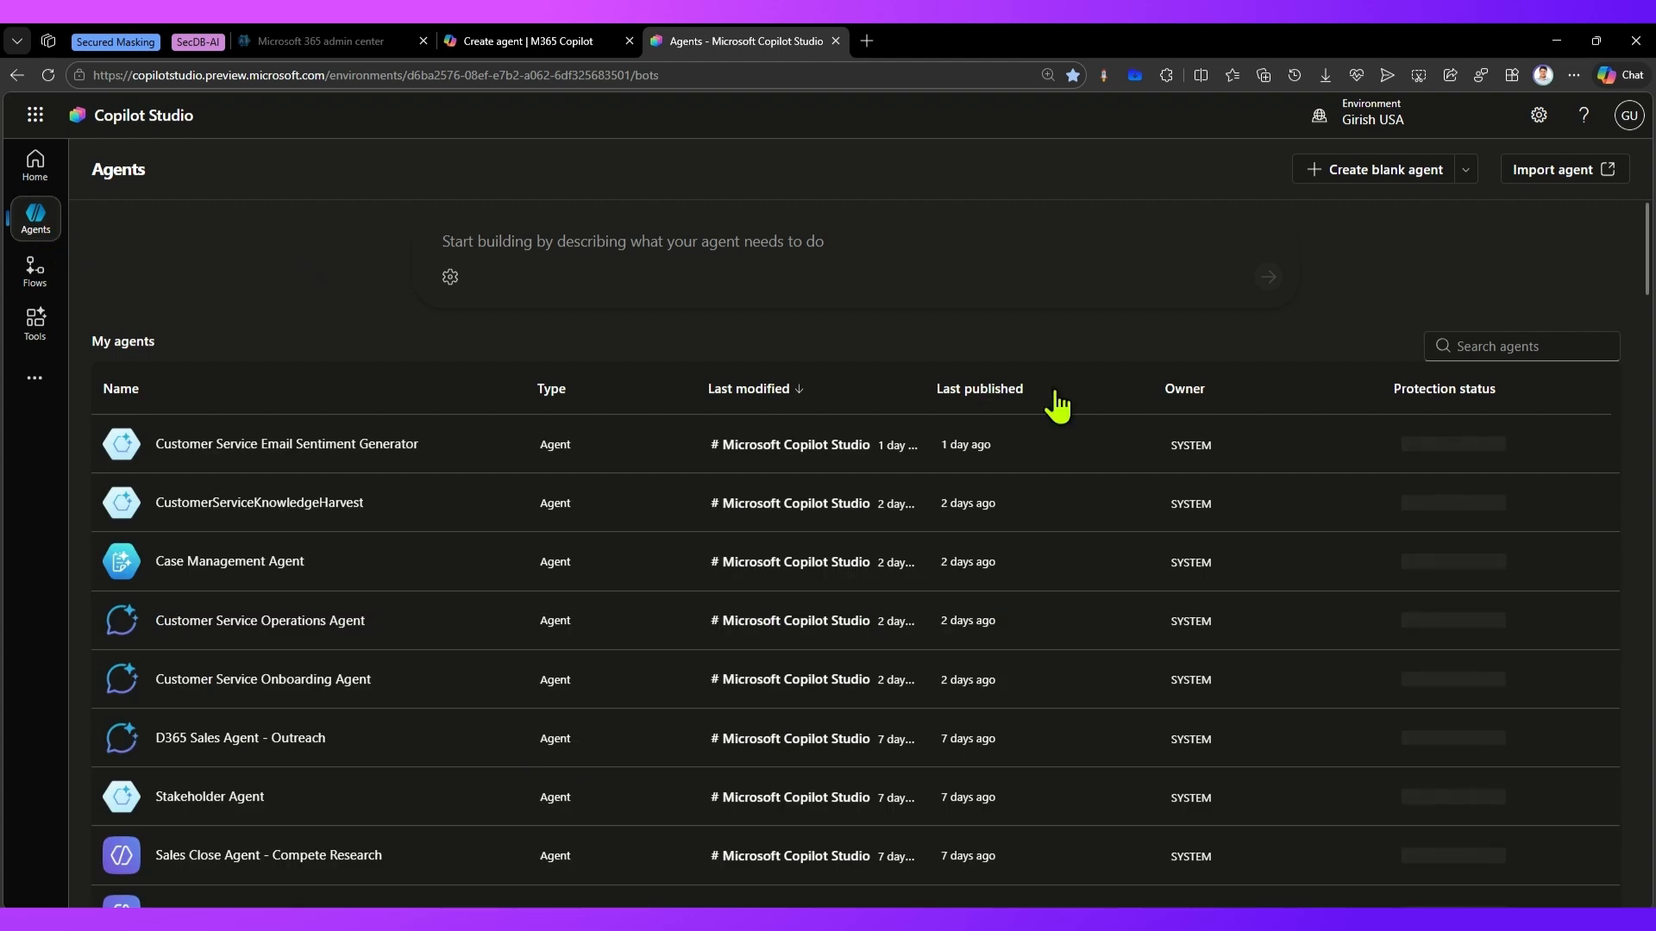
left_click(1176, 395)
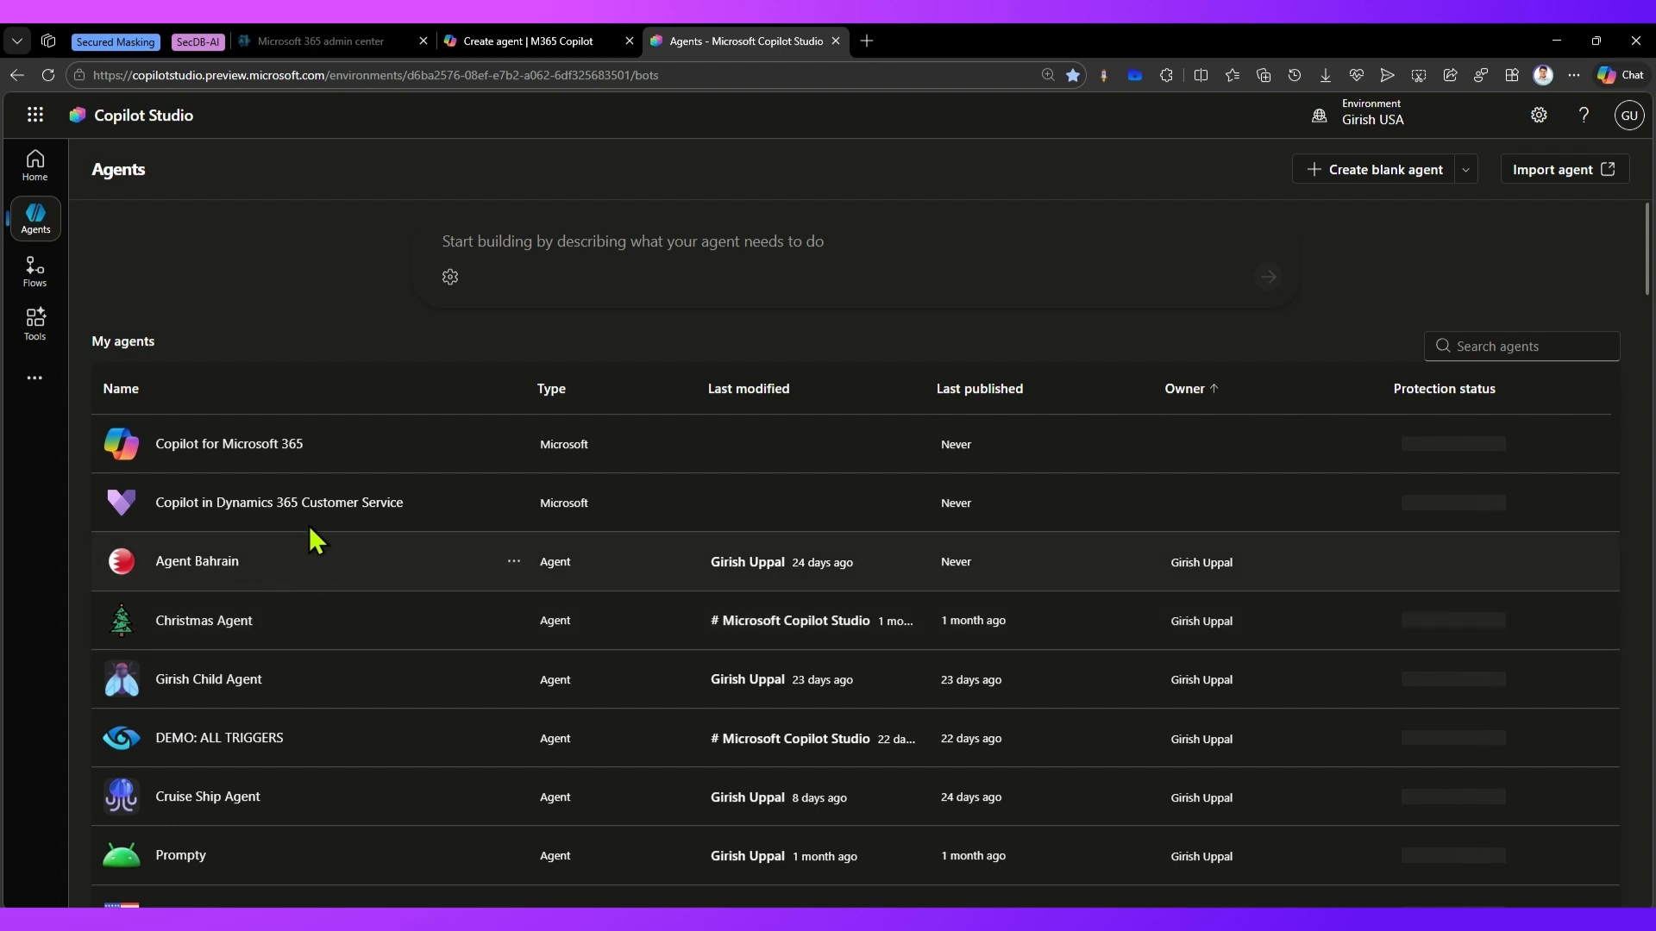
left_click(222, 798)
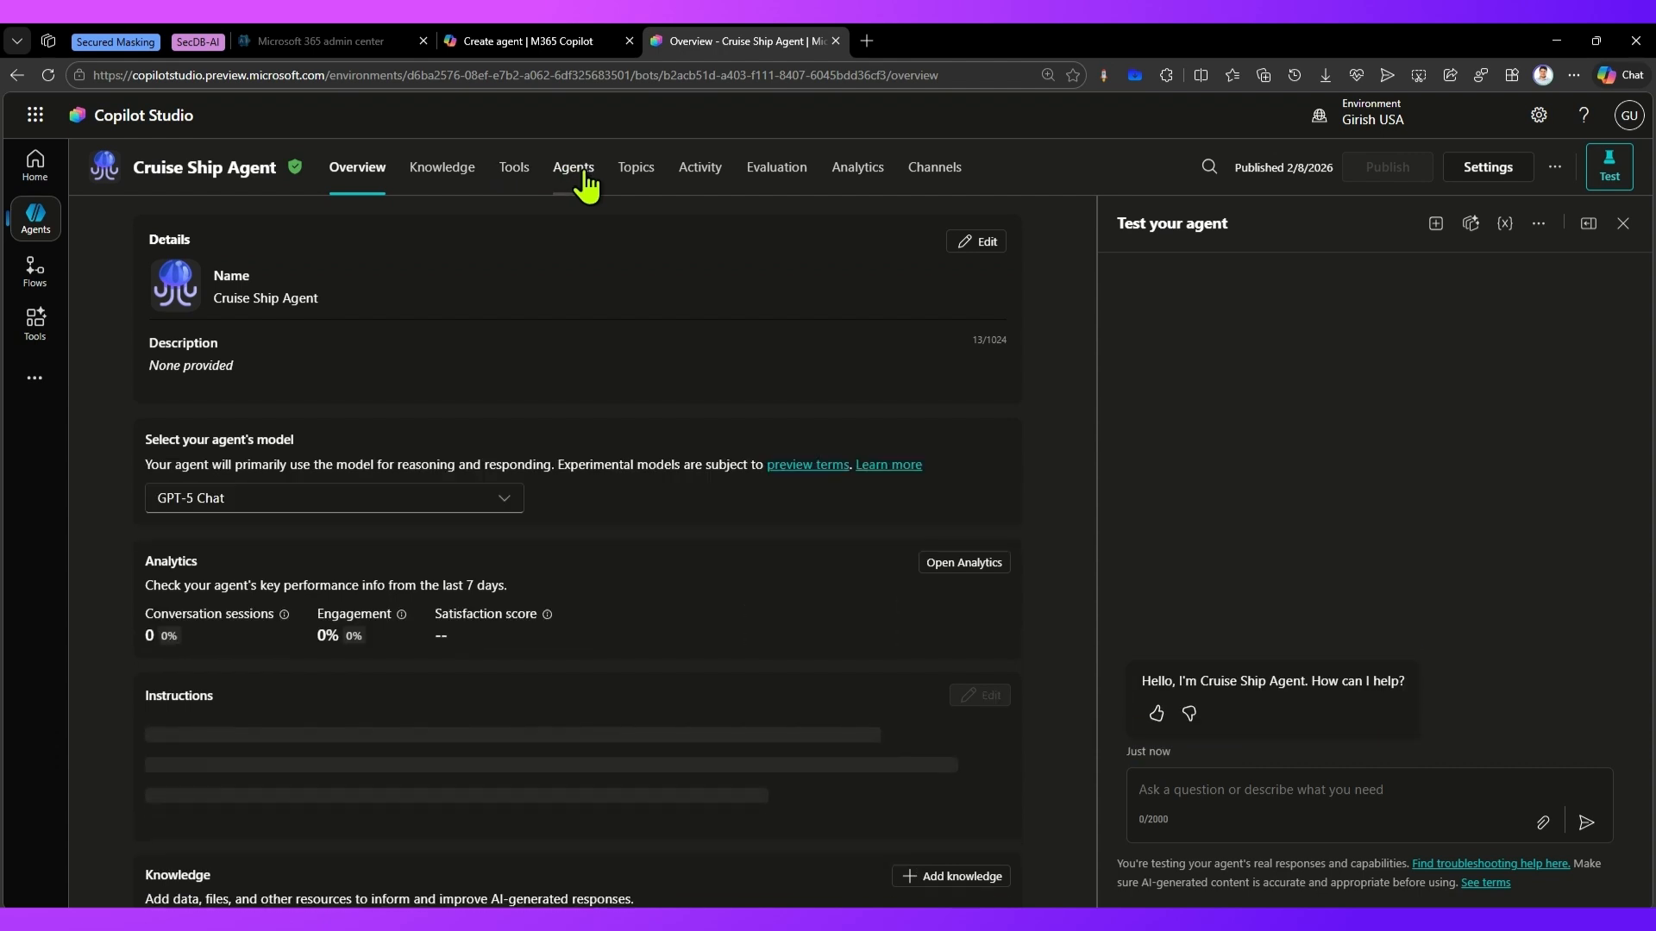
Look through the Cruise Ship Agent's activity, evaluation, analytics, channels and tools pages, and view the tools that can be added
left_click(712, 170)
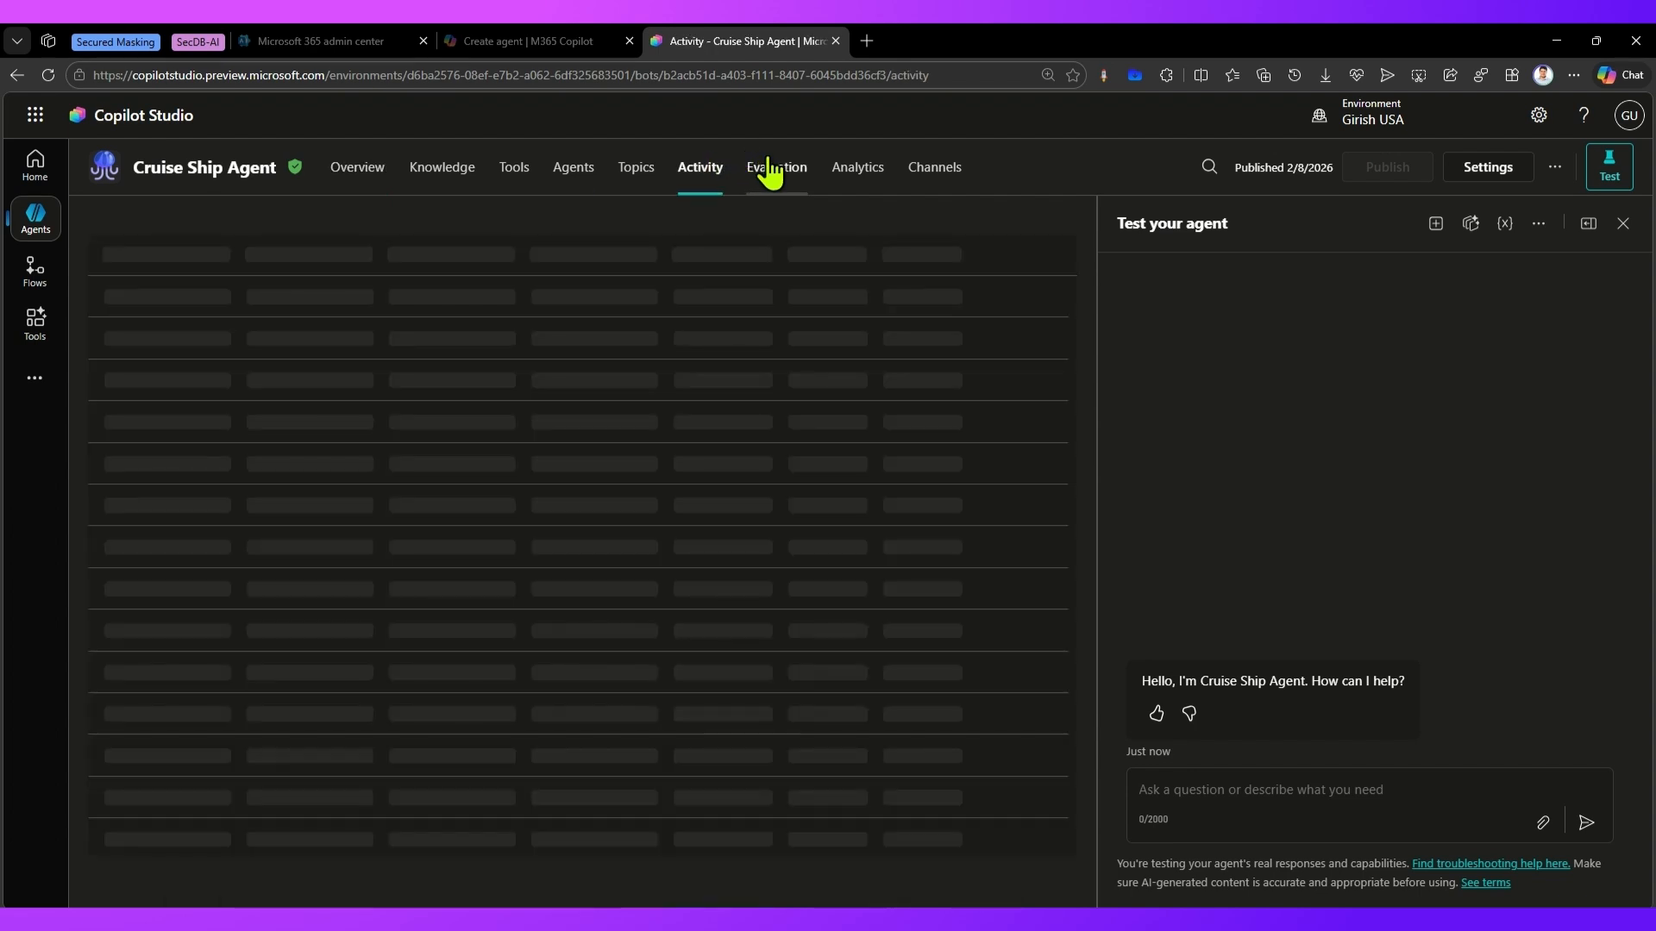
left_click(778, 173)
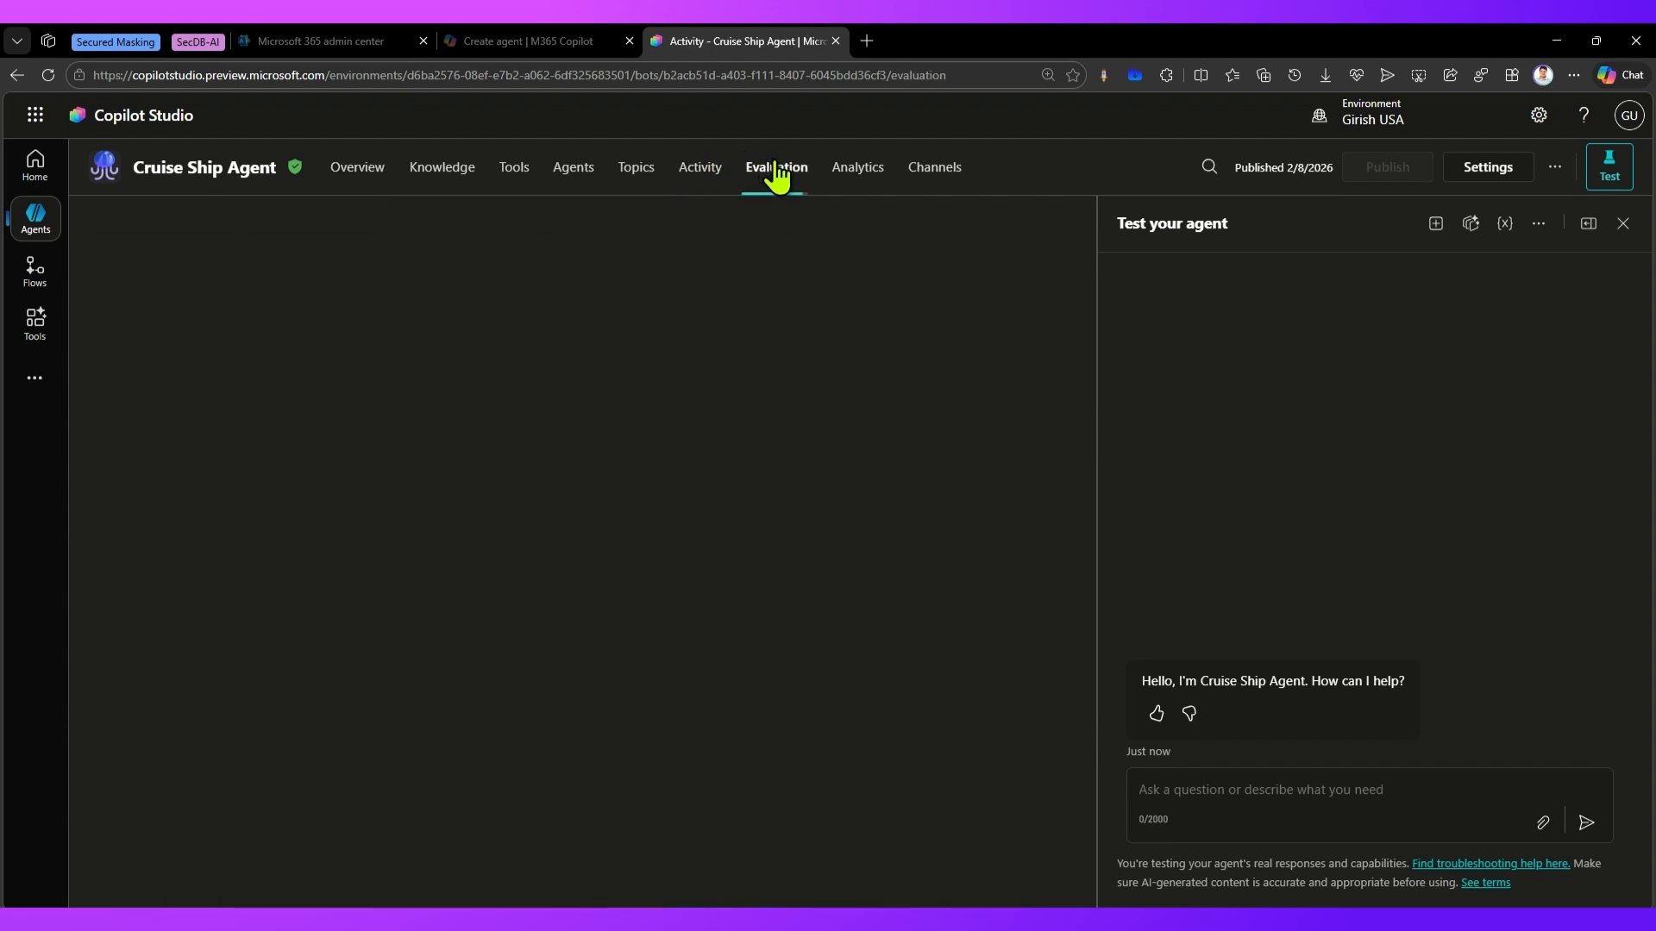
left_click(877, 172)
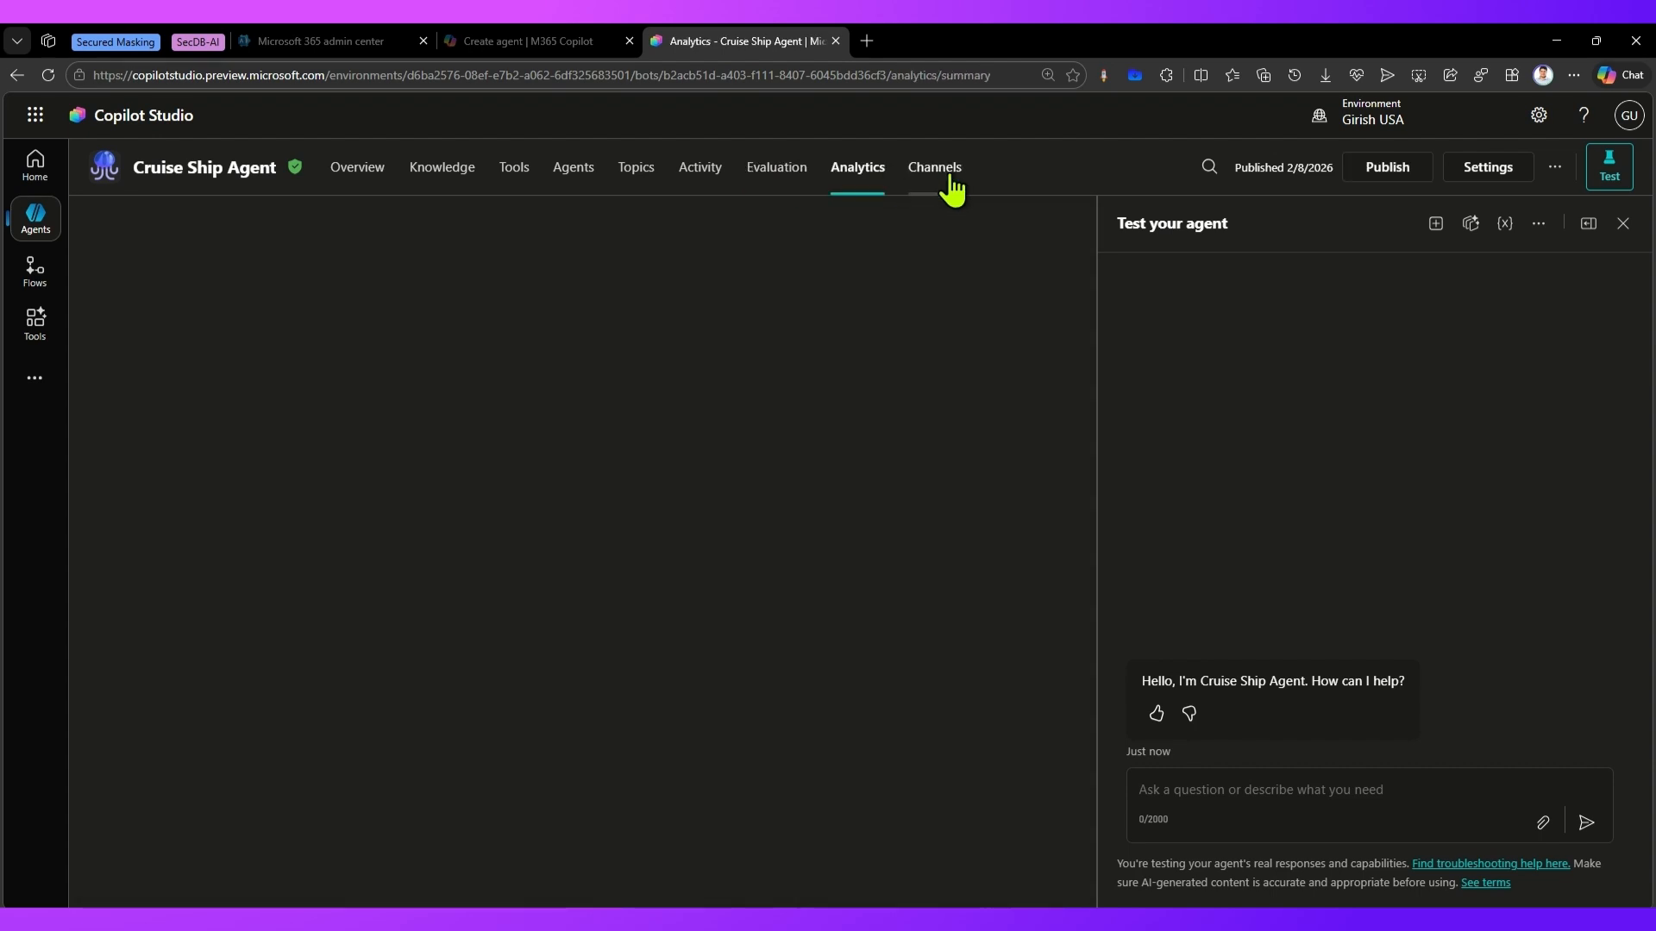
left_click(950, 178)
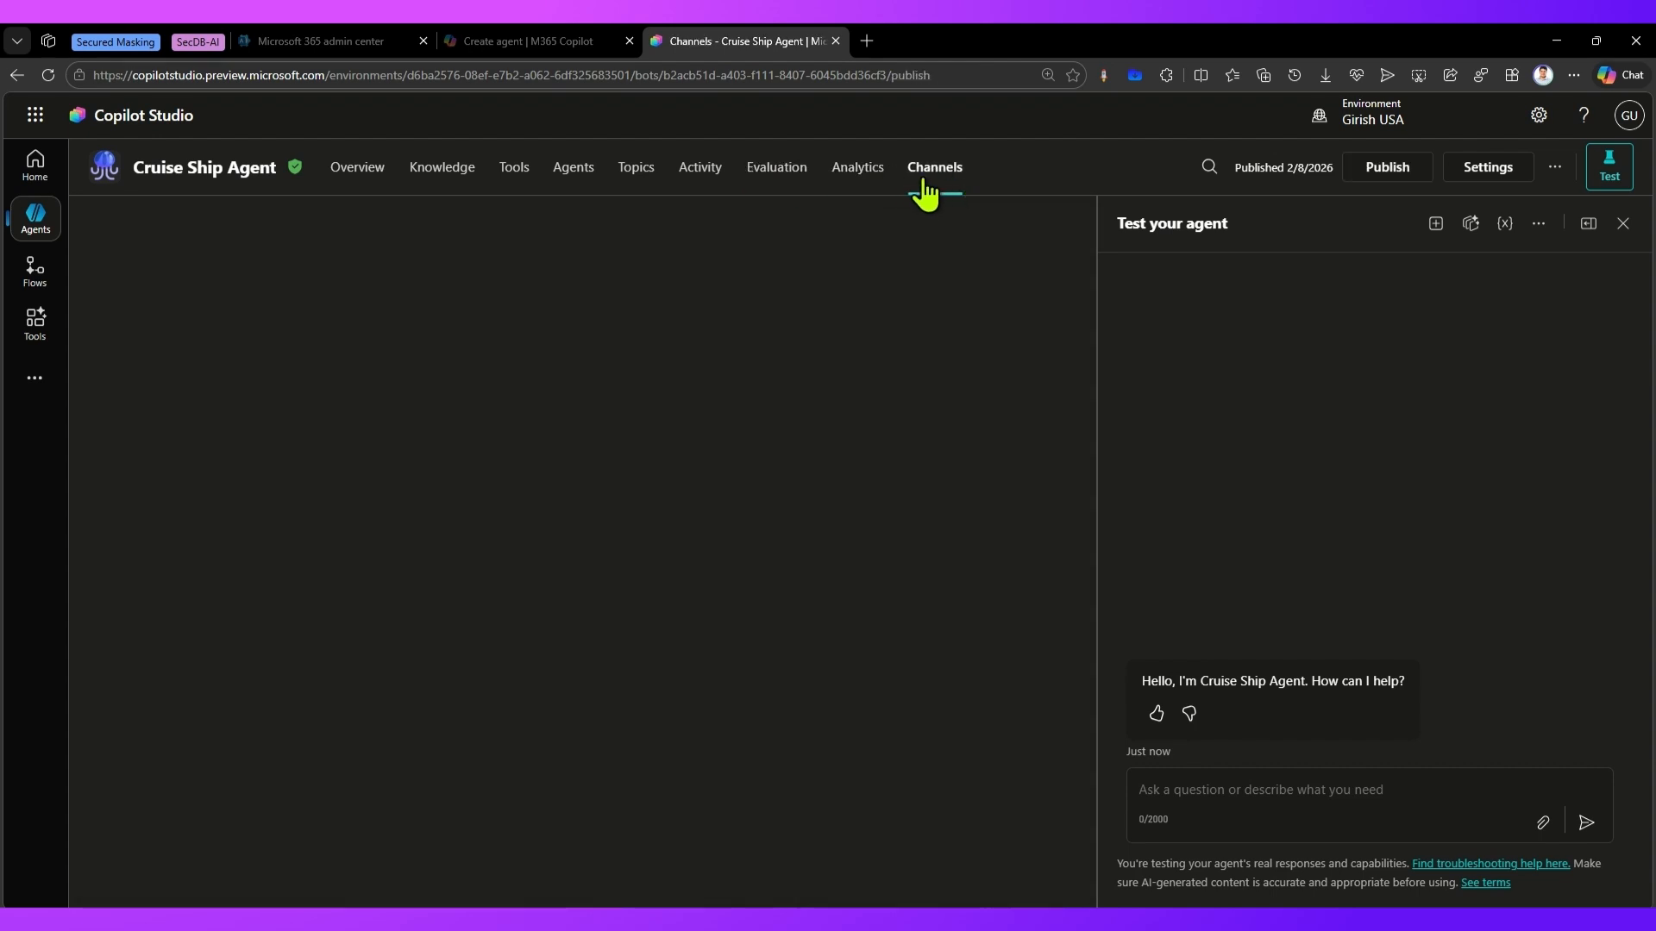
left_click(511, 174)
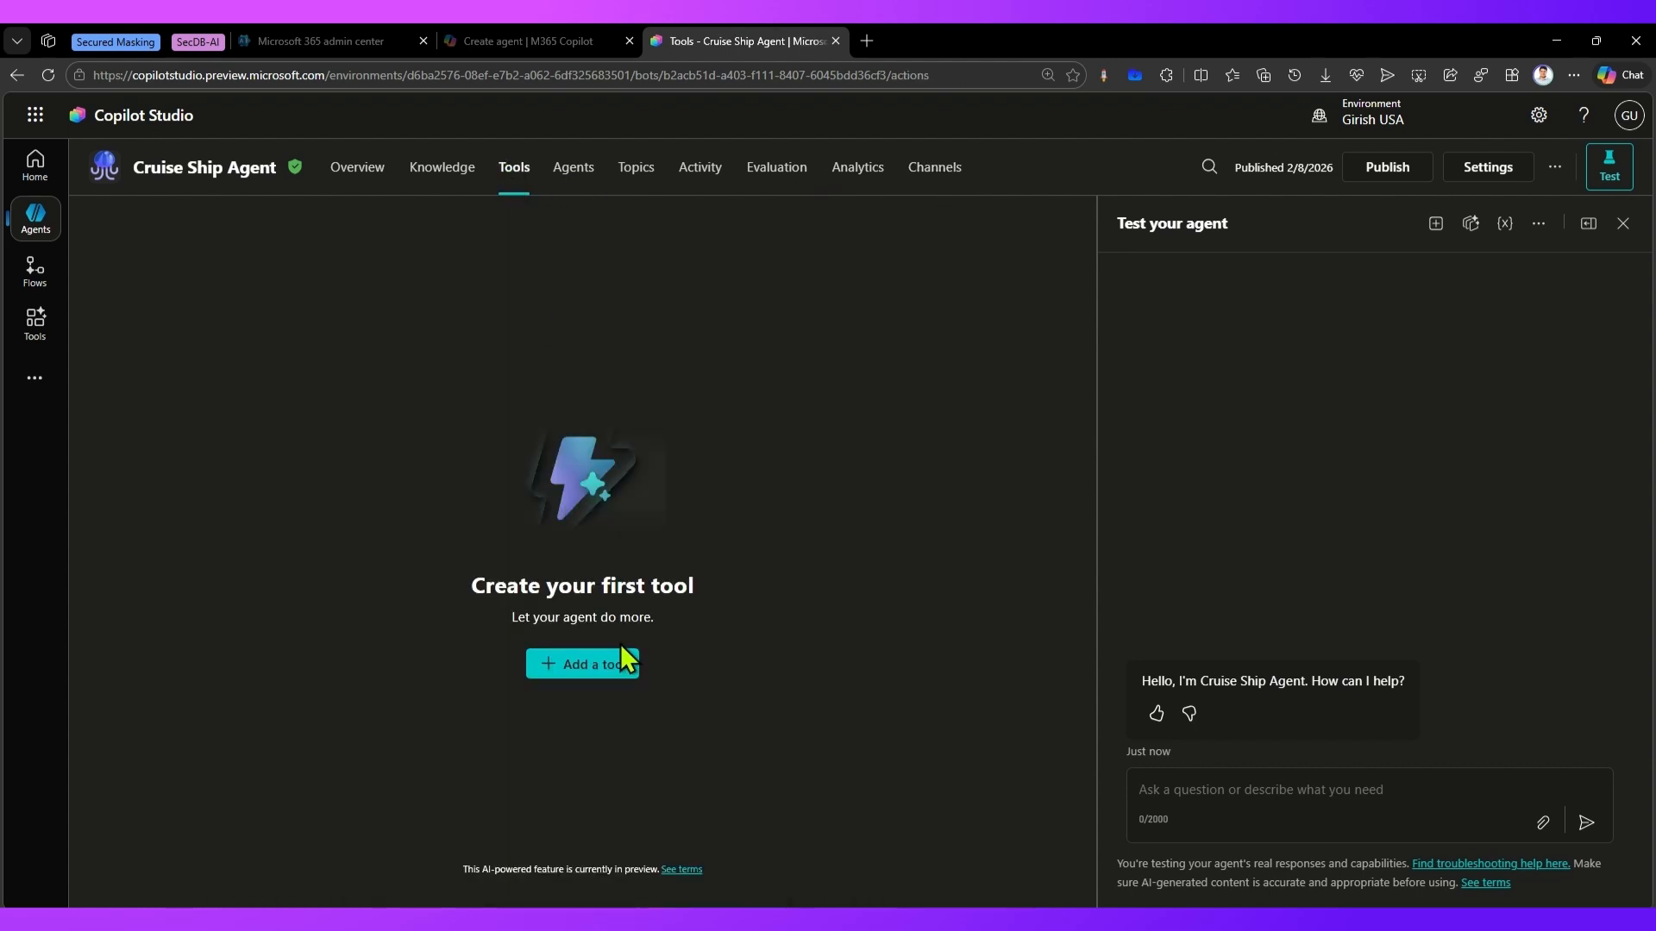
left_click(606, 666)
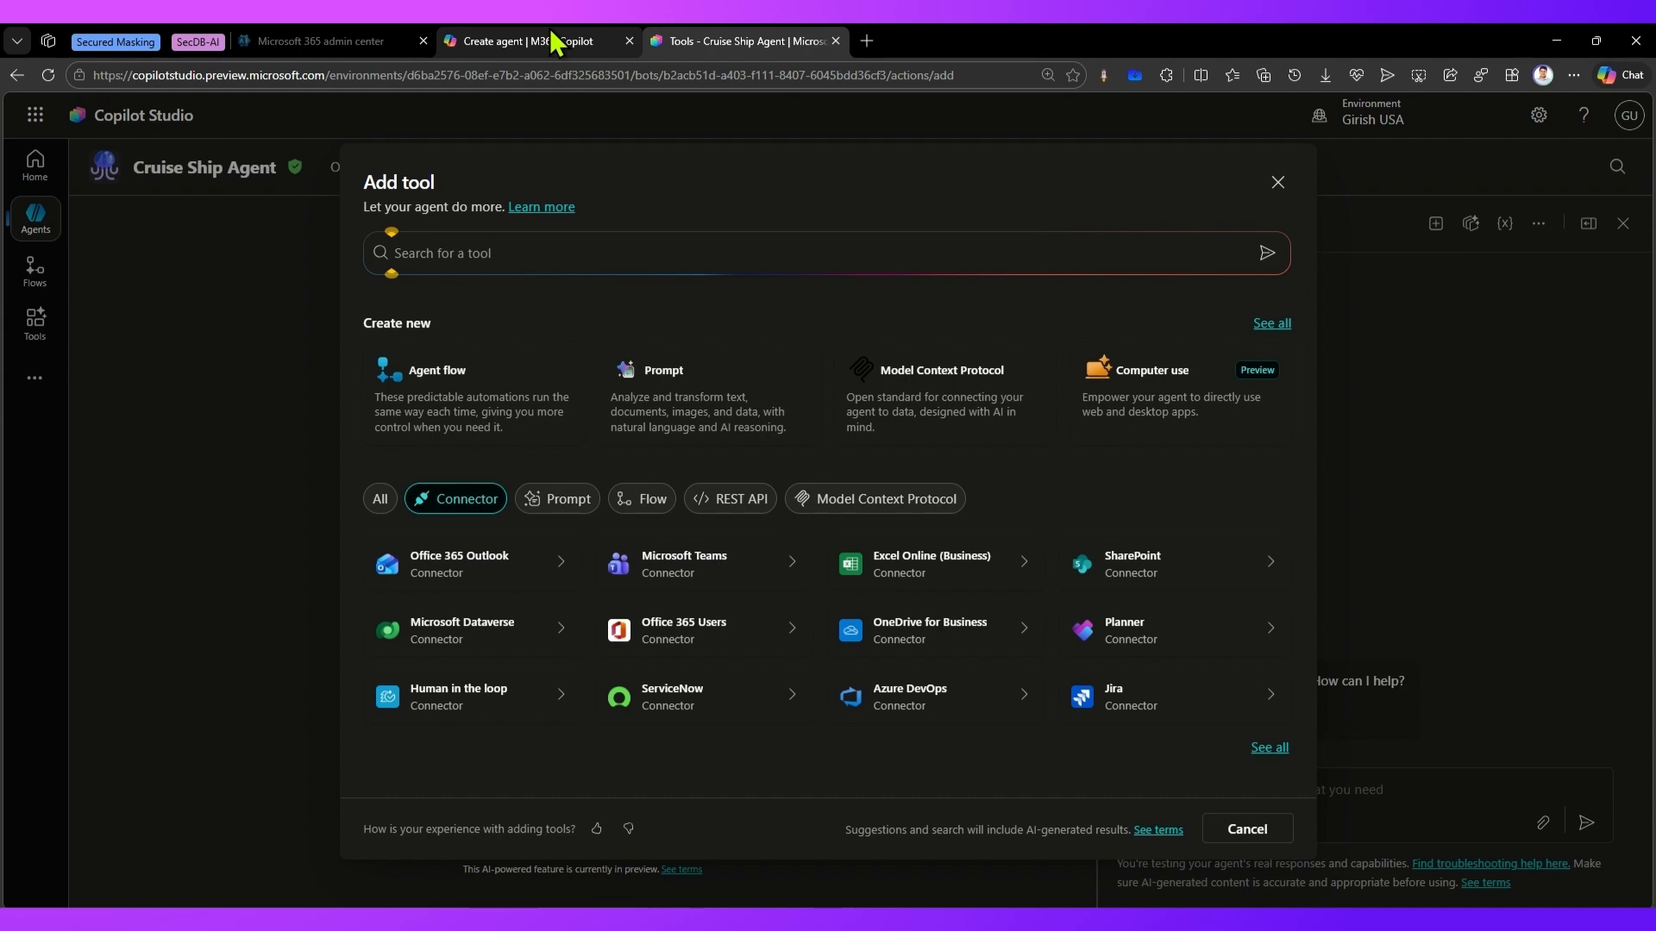
Switch back to Microsoft 365 Copilot and open the newly created World News Agent
mouse_move(549, 38)
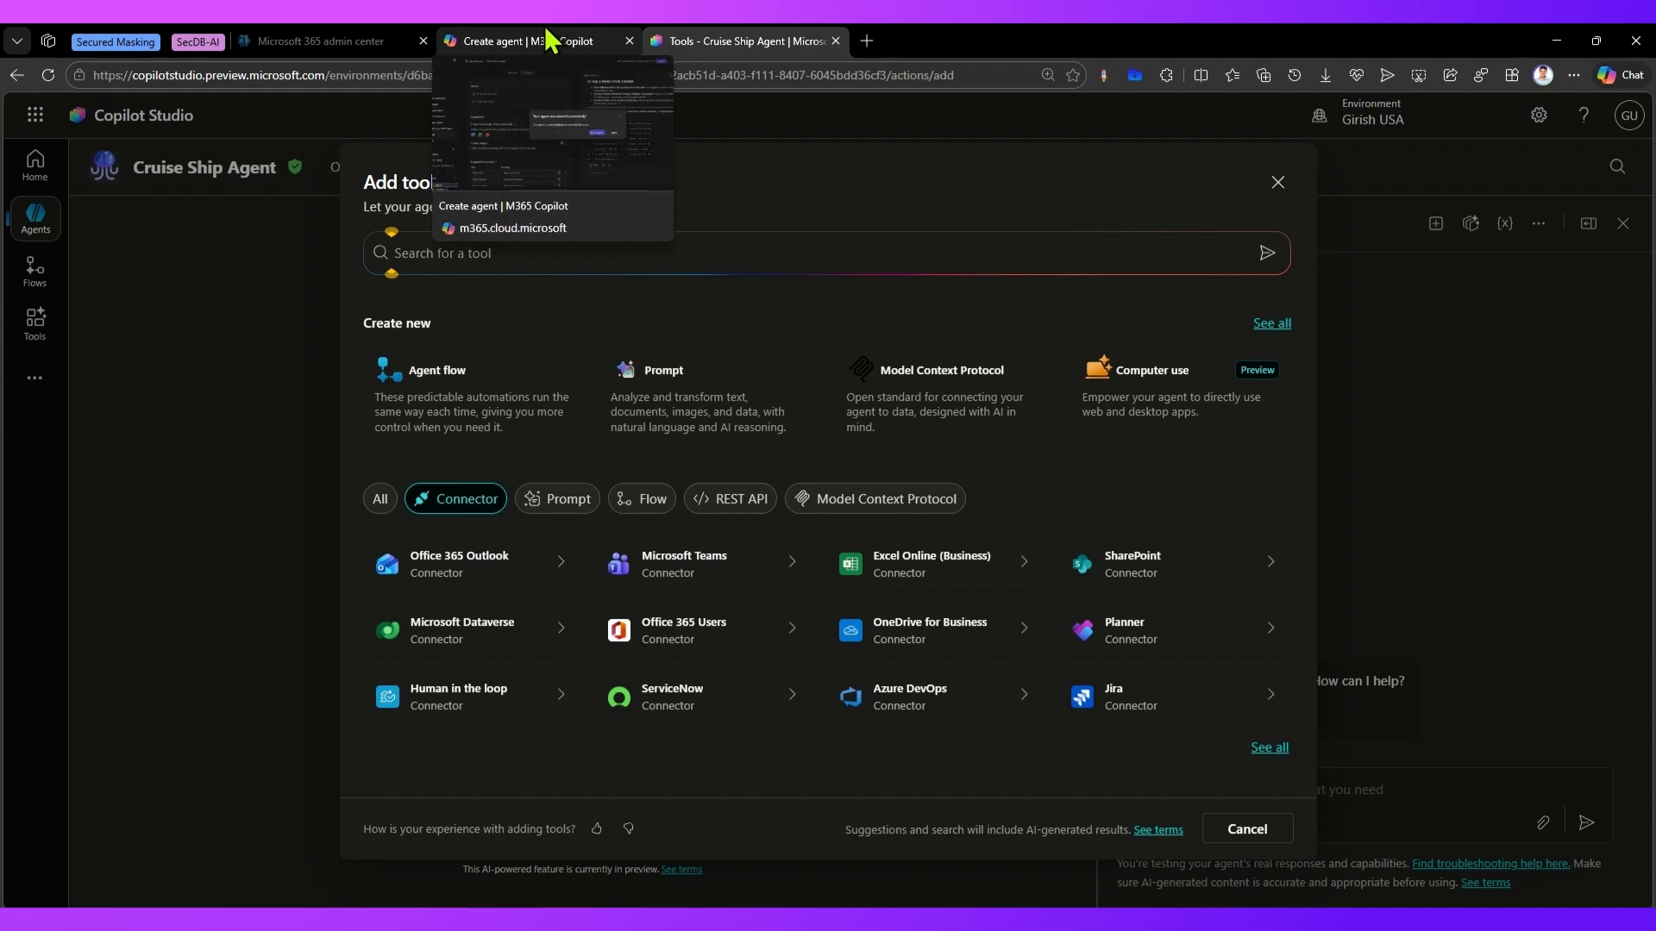
left_click(546, 35)
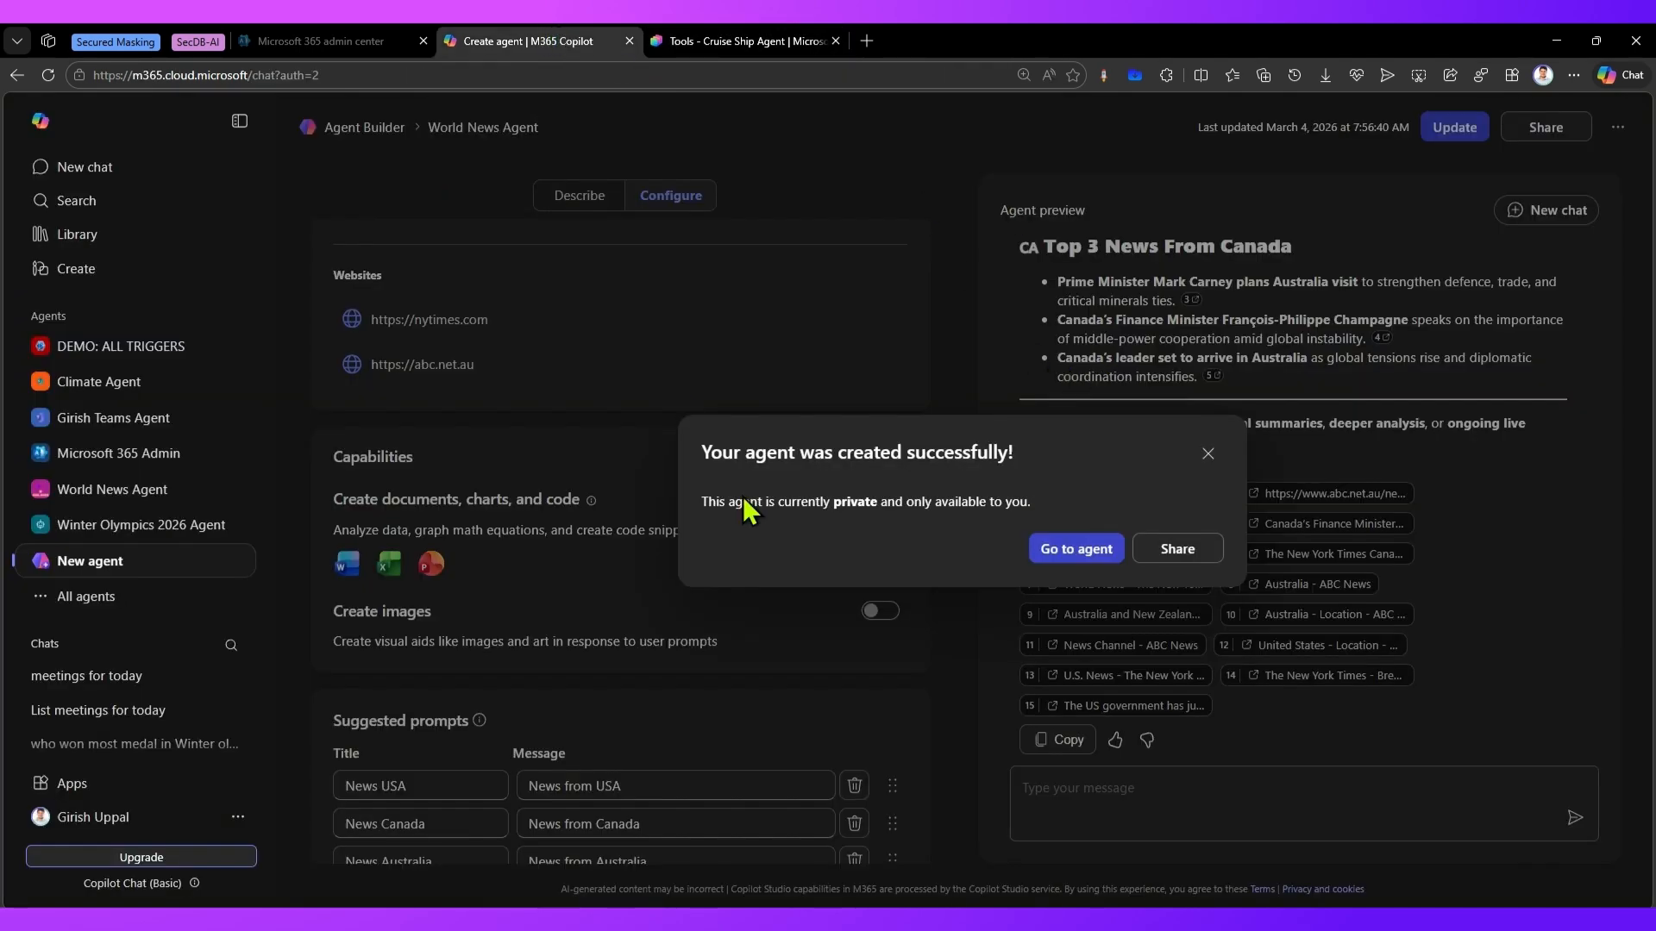
left_click(1093, 552)
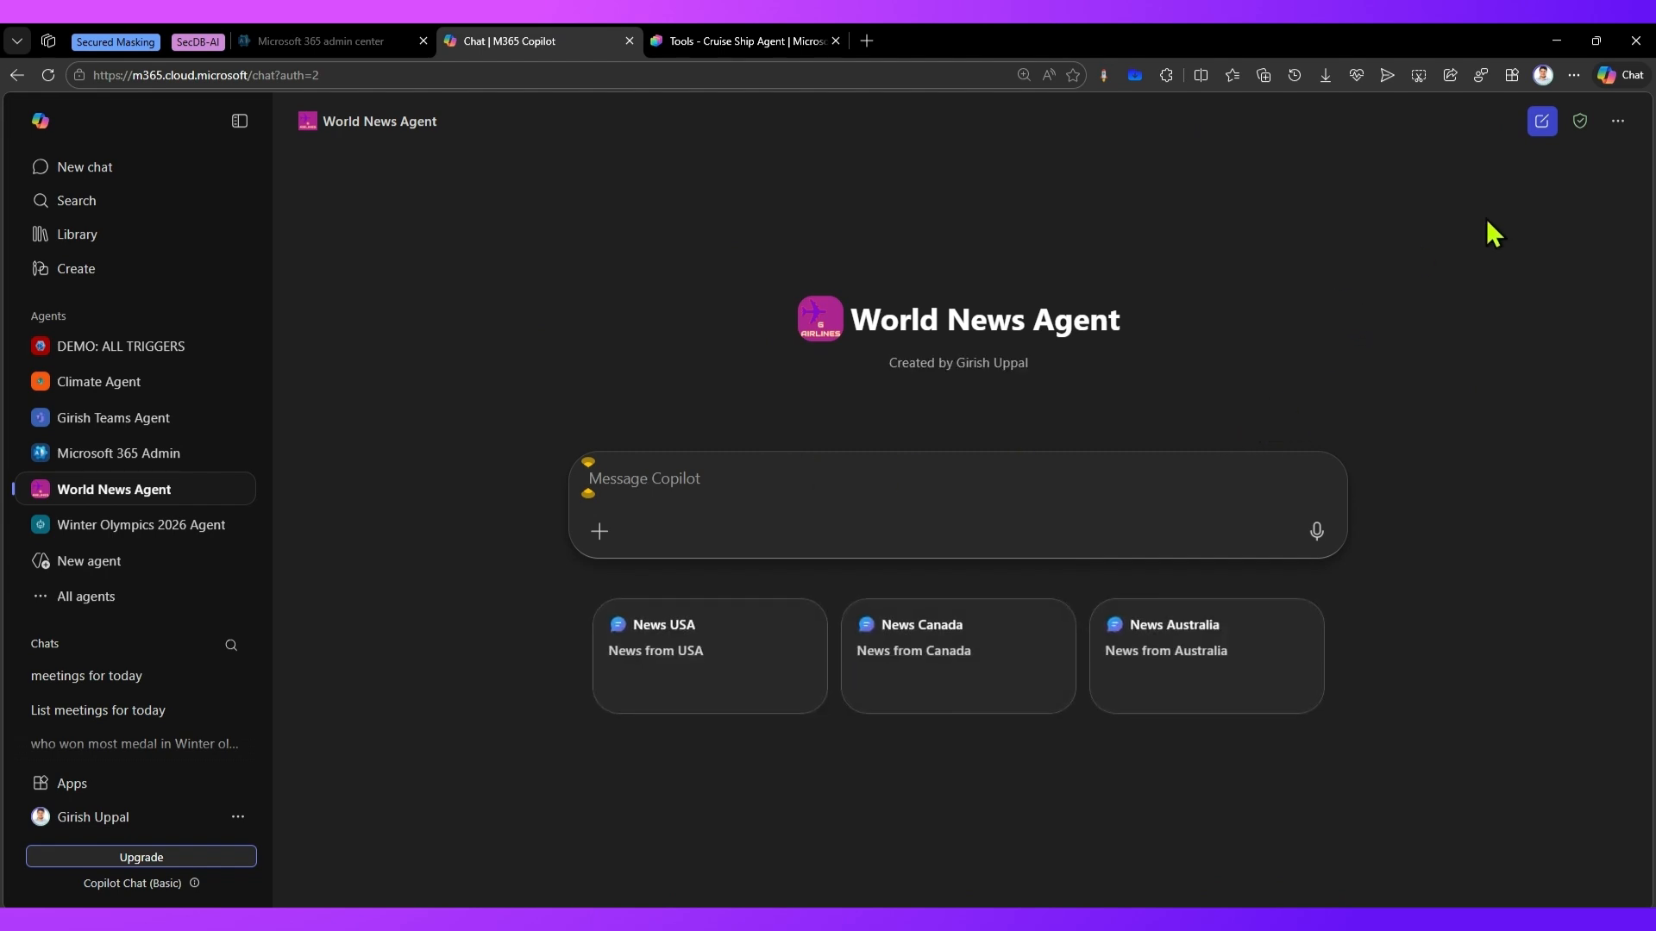
left_click(1618, 122)
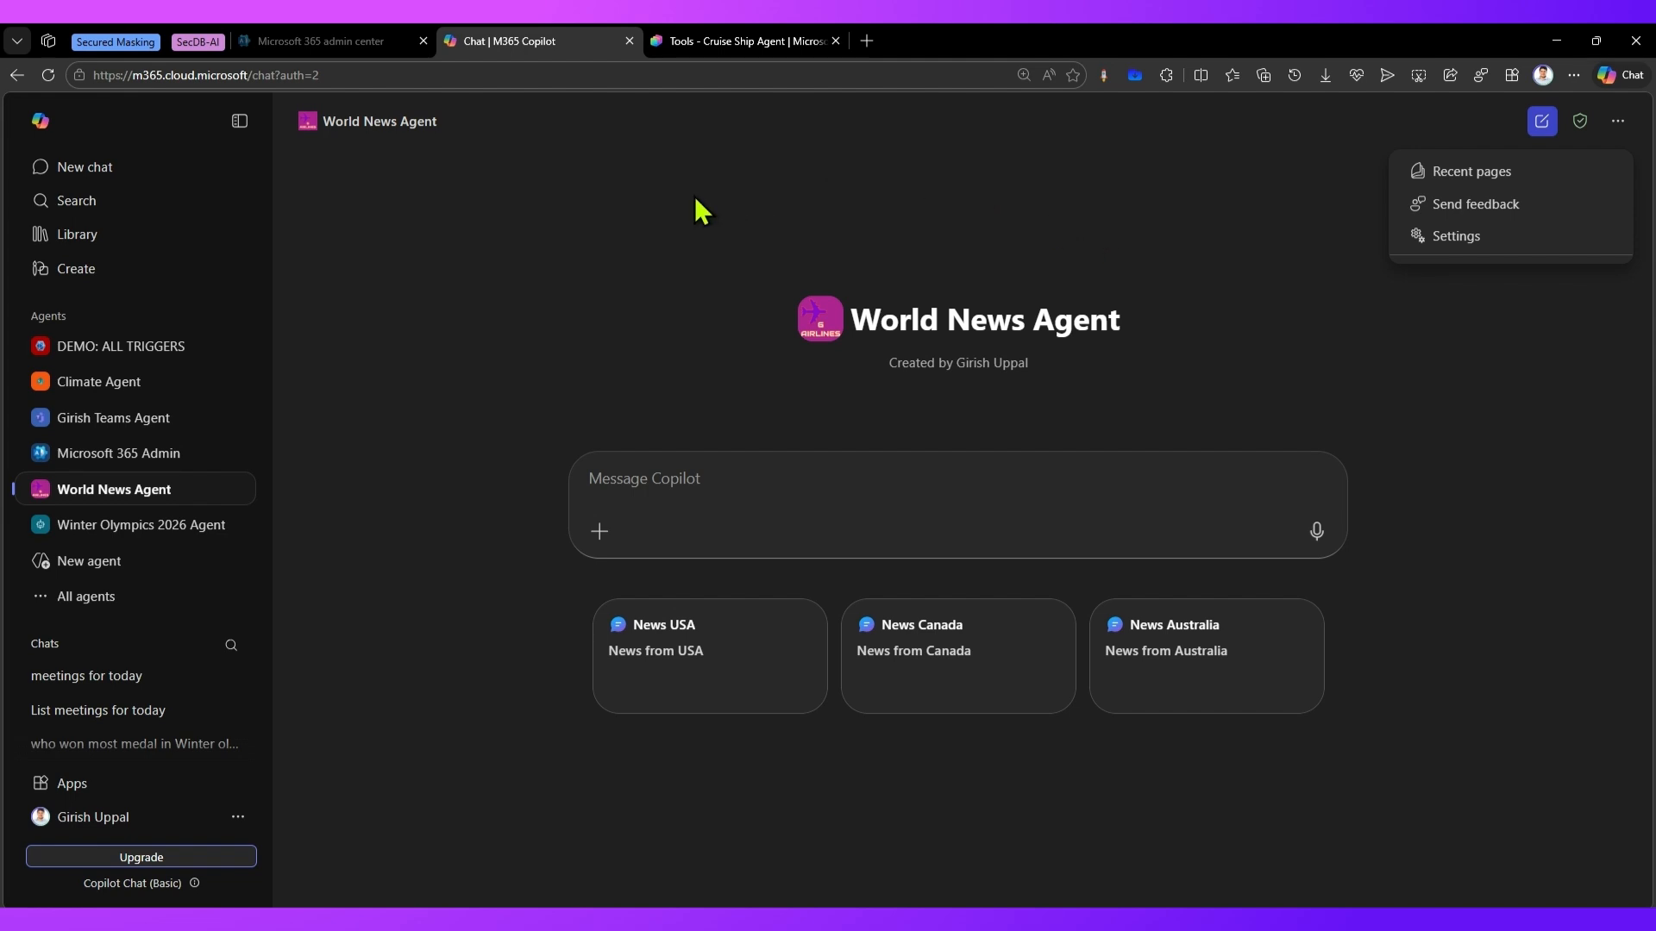
left_click(612, 224)
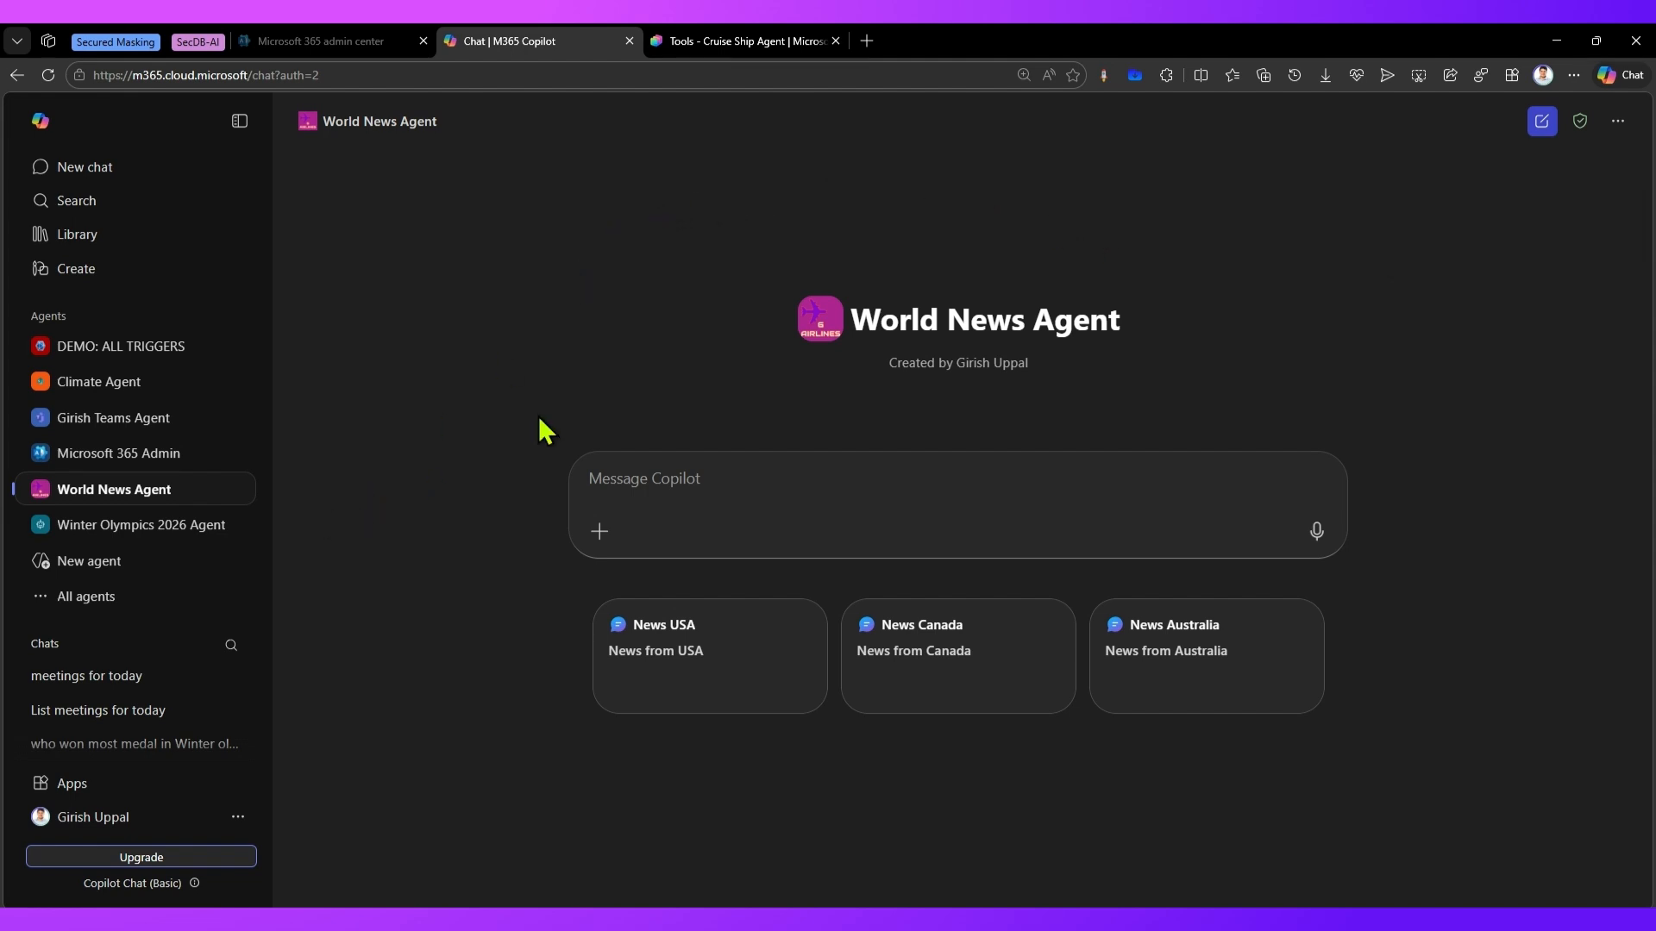
left_click(1617, 121)
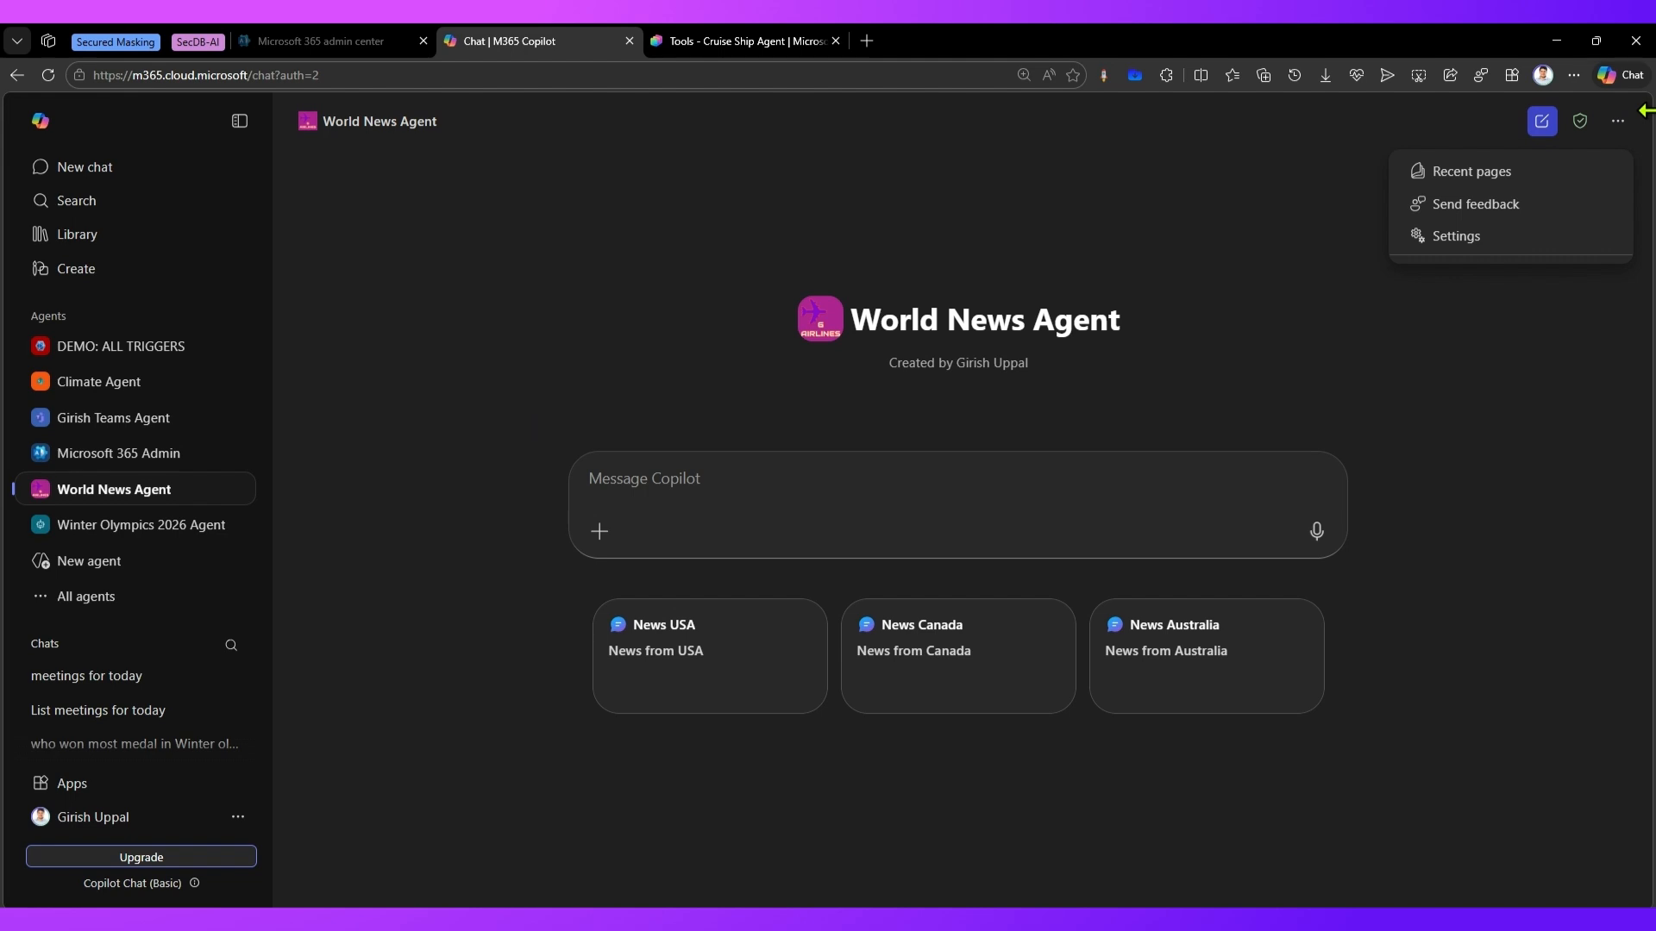
left_click(1135, 205)
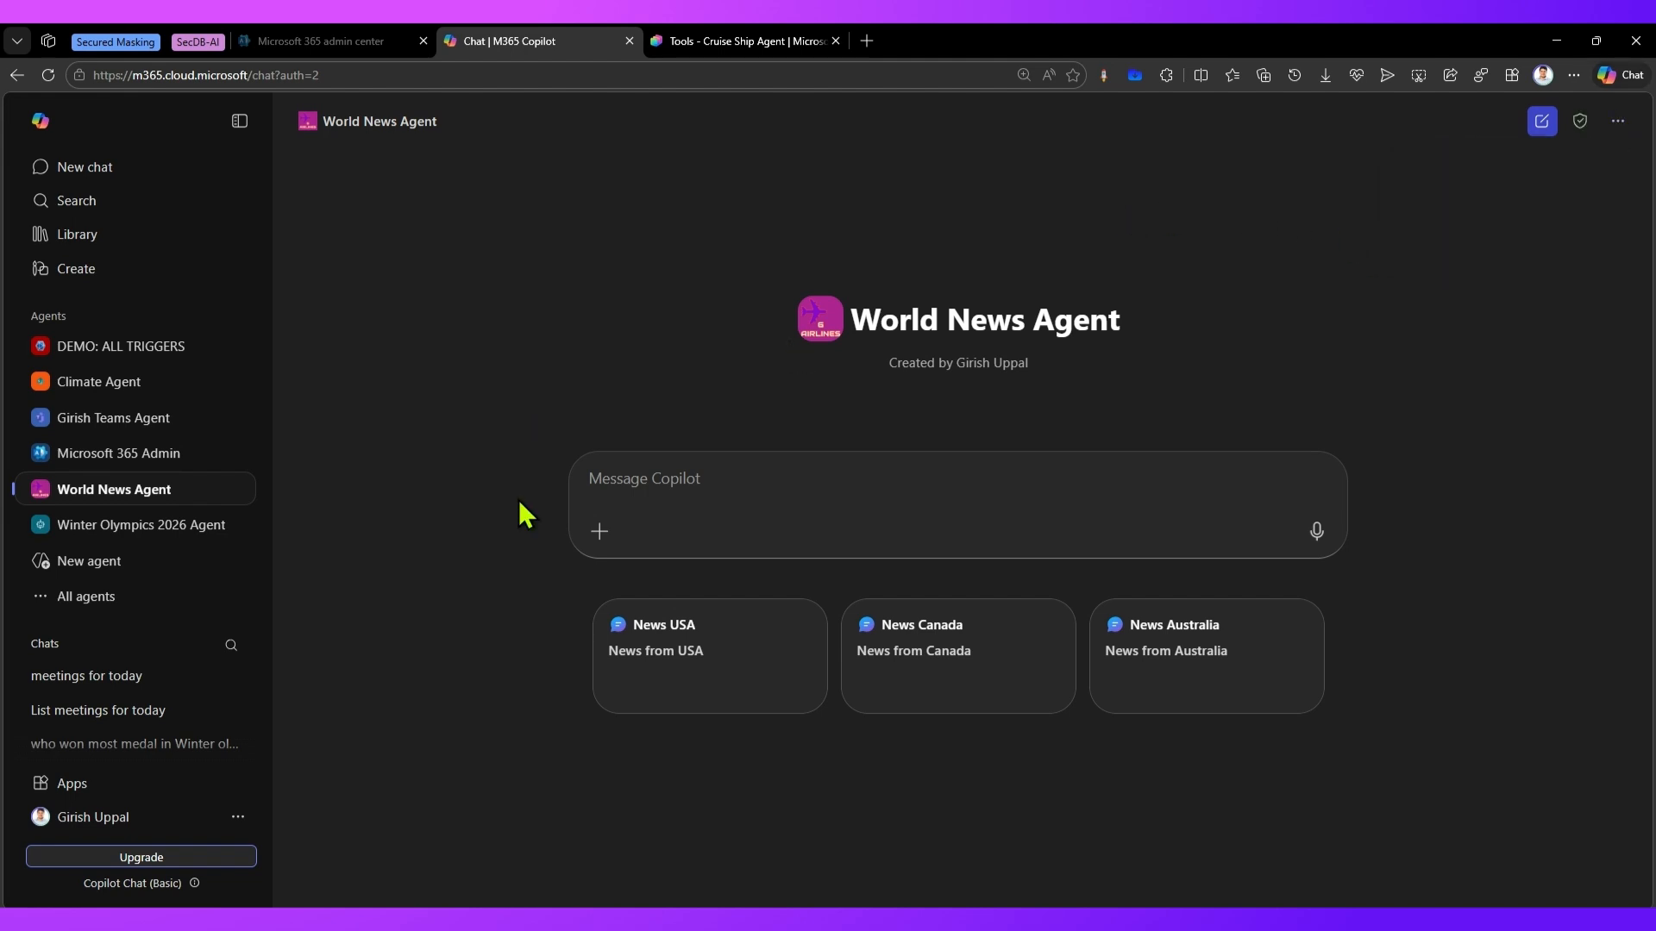
Open the World News Agent for editing and start copying it to Copilot Studio
left_click(231, 491)
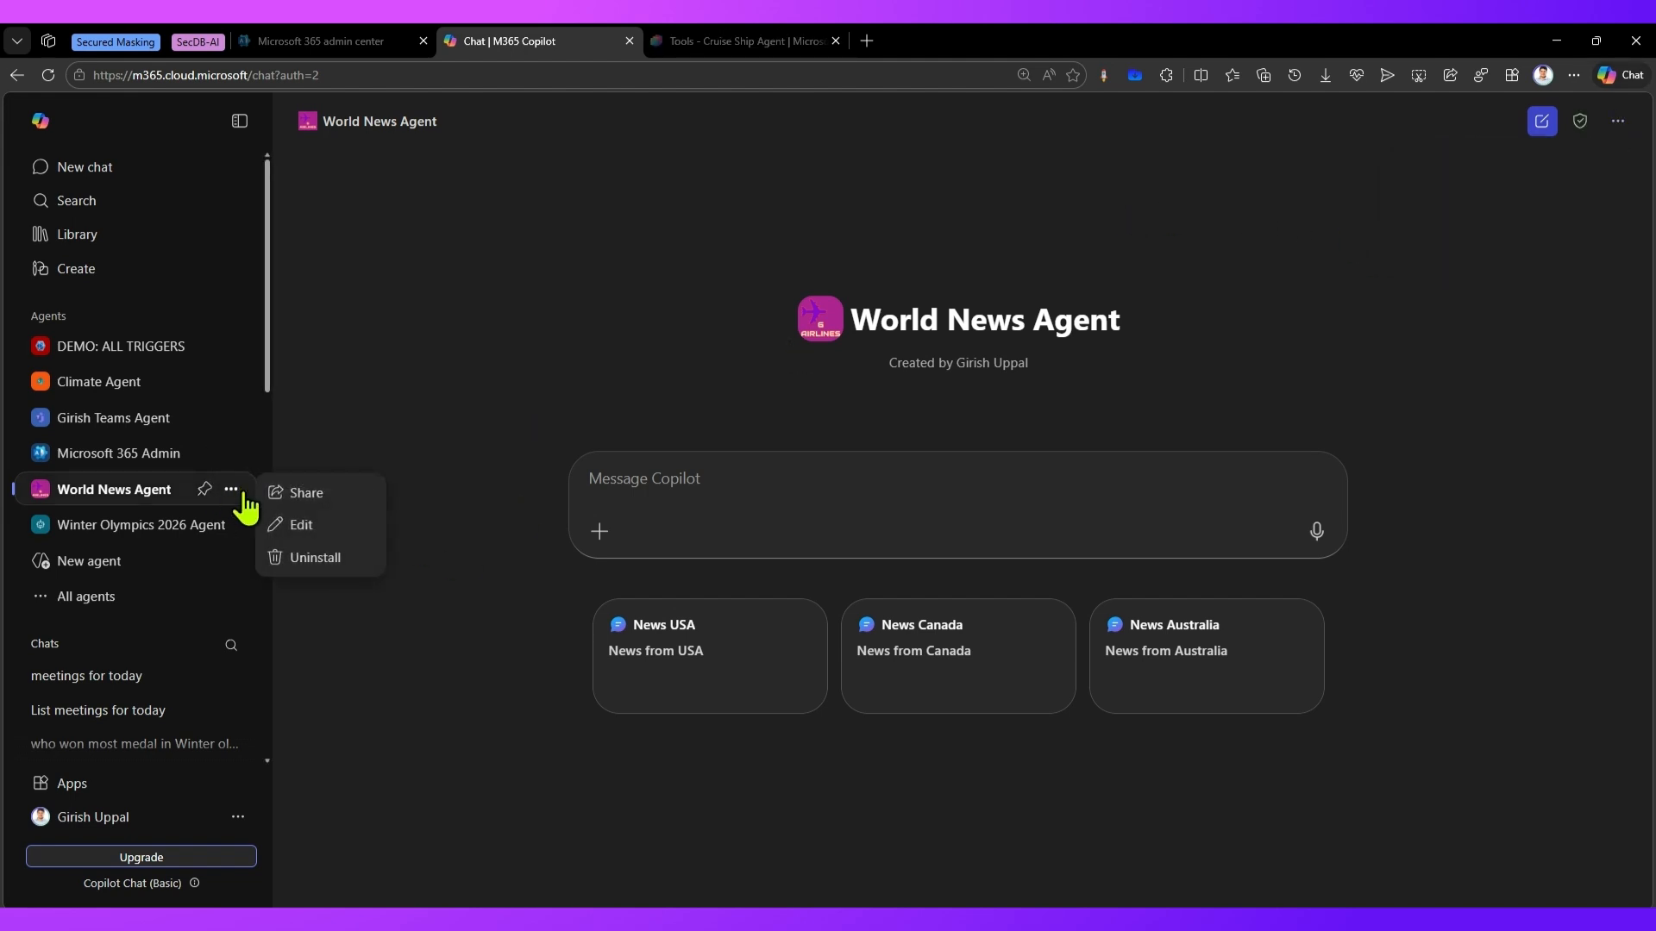
left_click(301, 525)
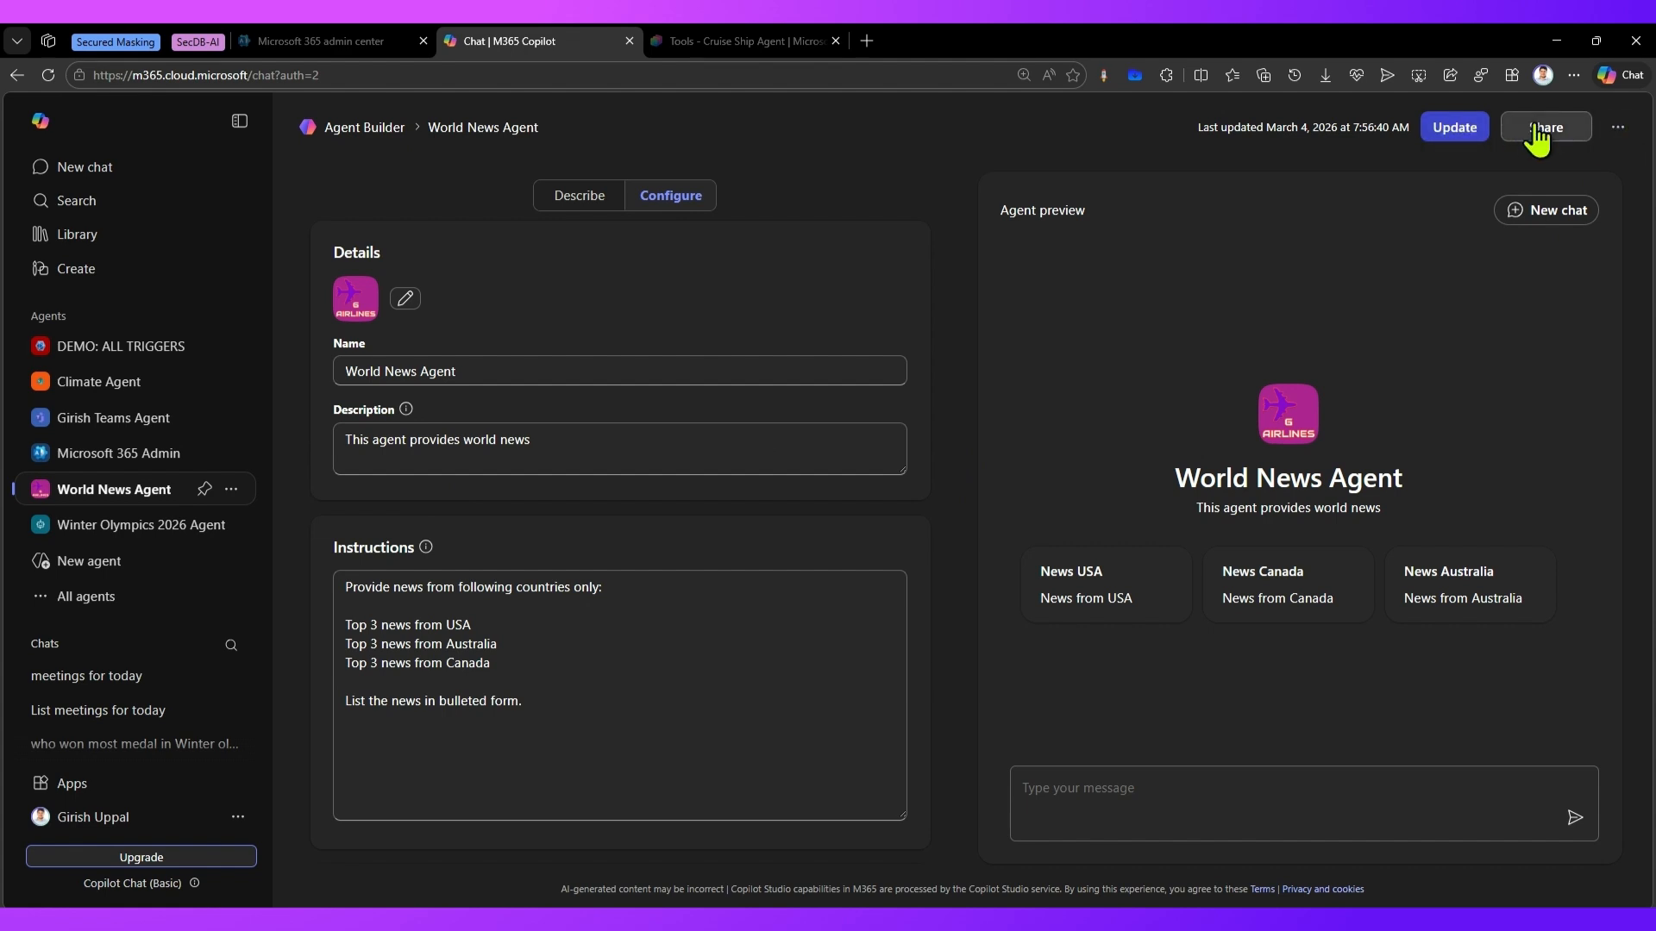
left_click(1617, 130)
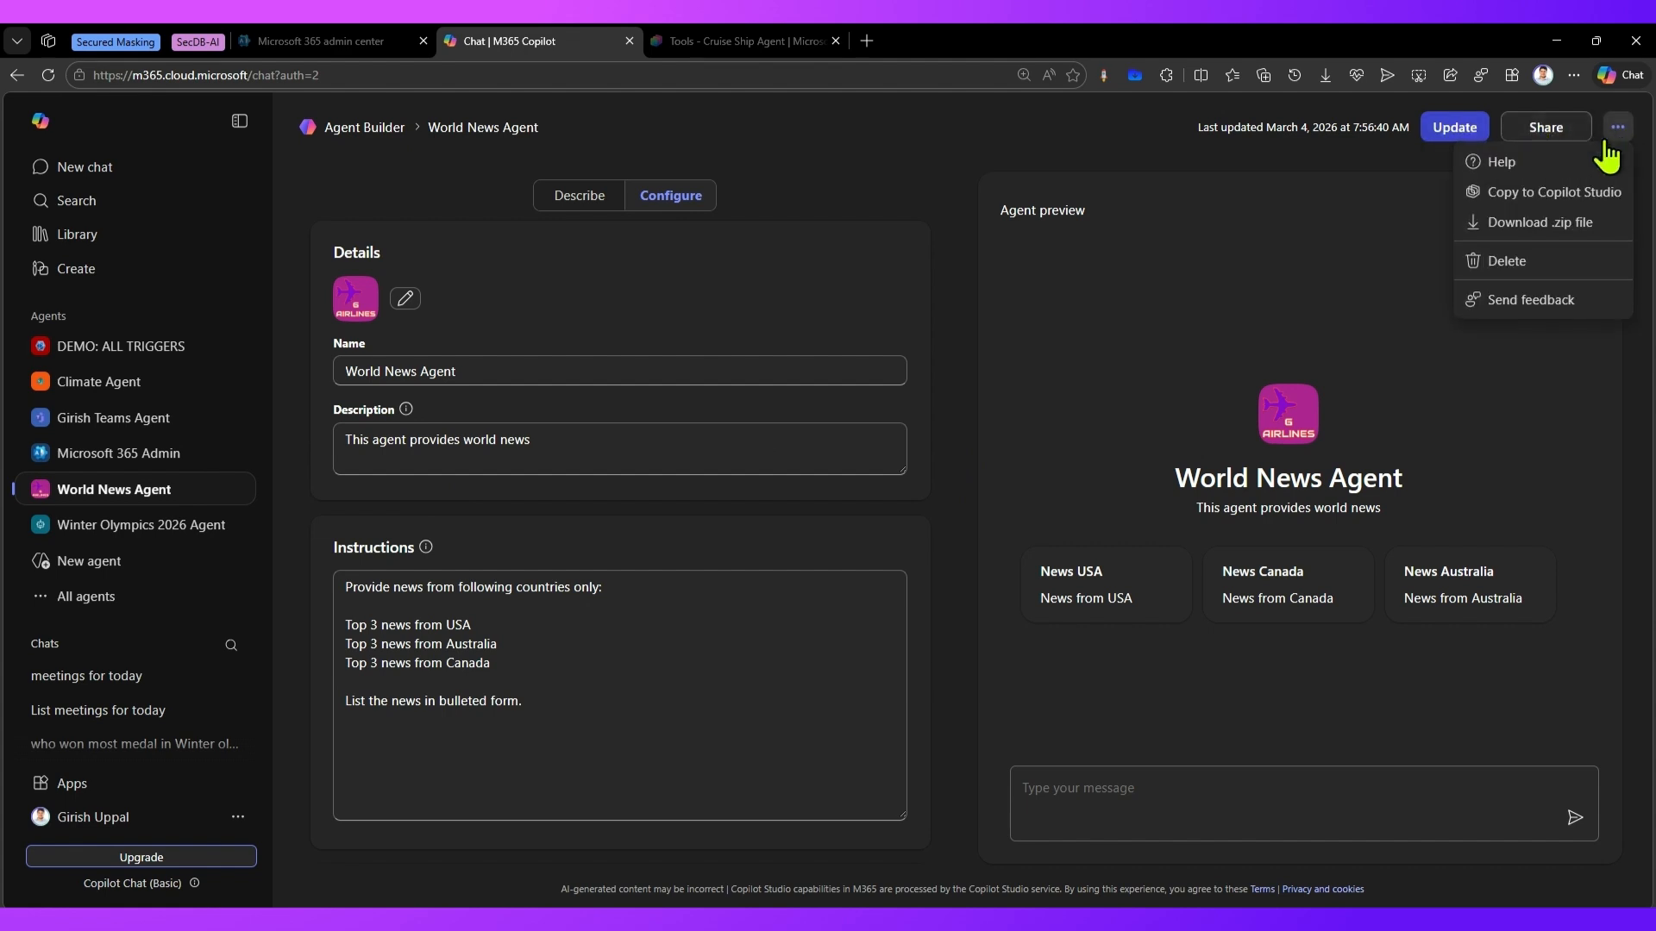
left_click(1579, 195)
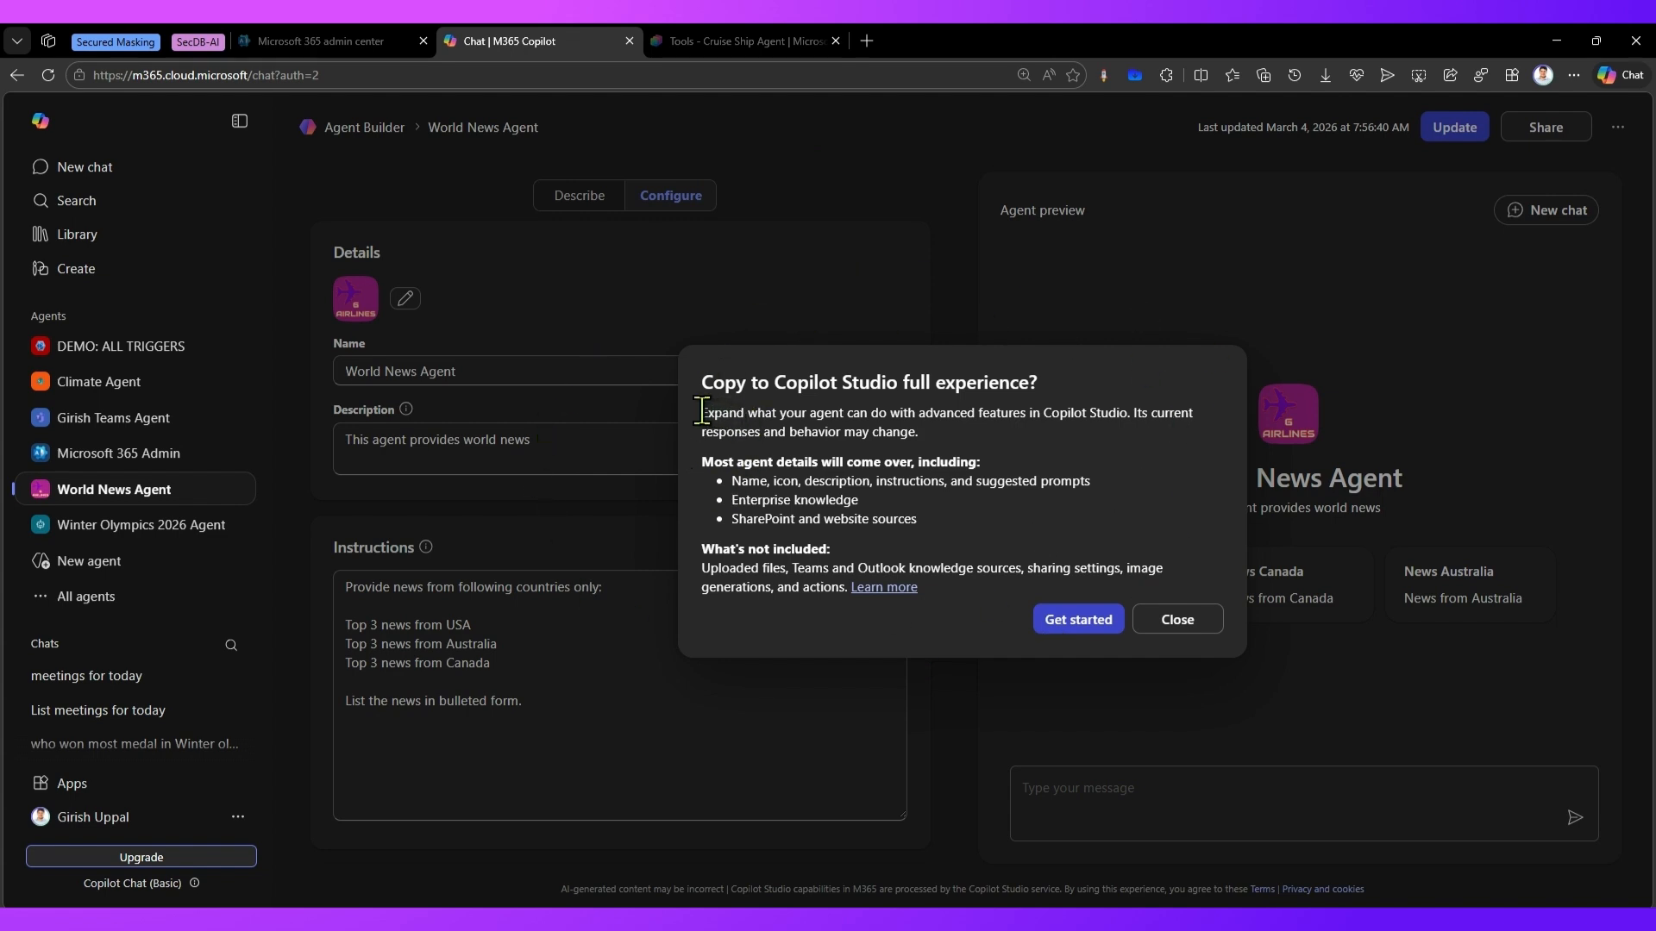
Read which agent details are copied to the Copilot Studio full experience and which are not included
left_click_drag(702, 412, 1122, 417)
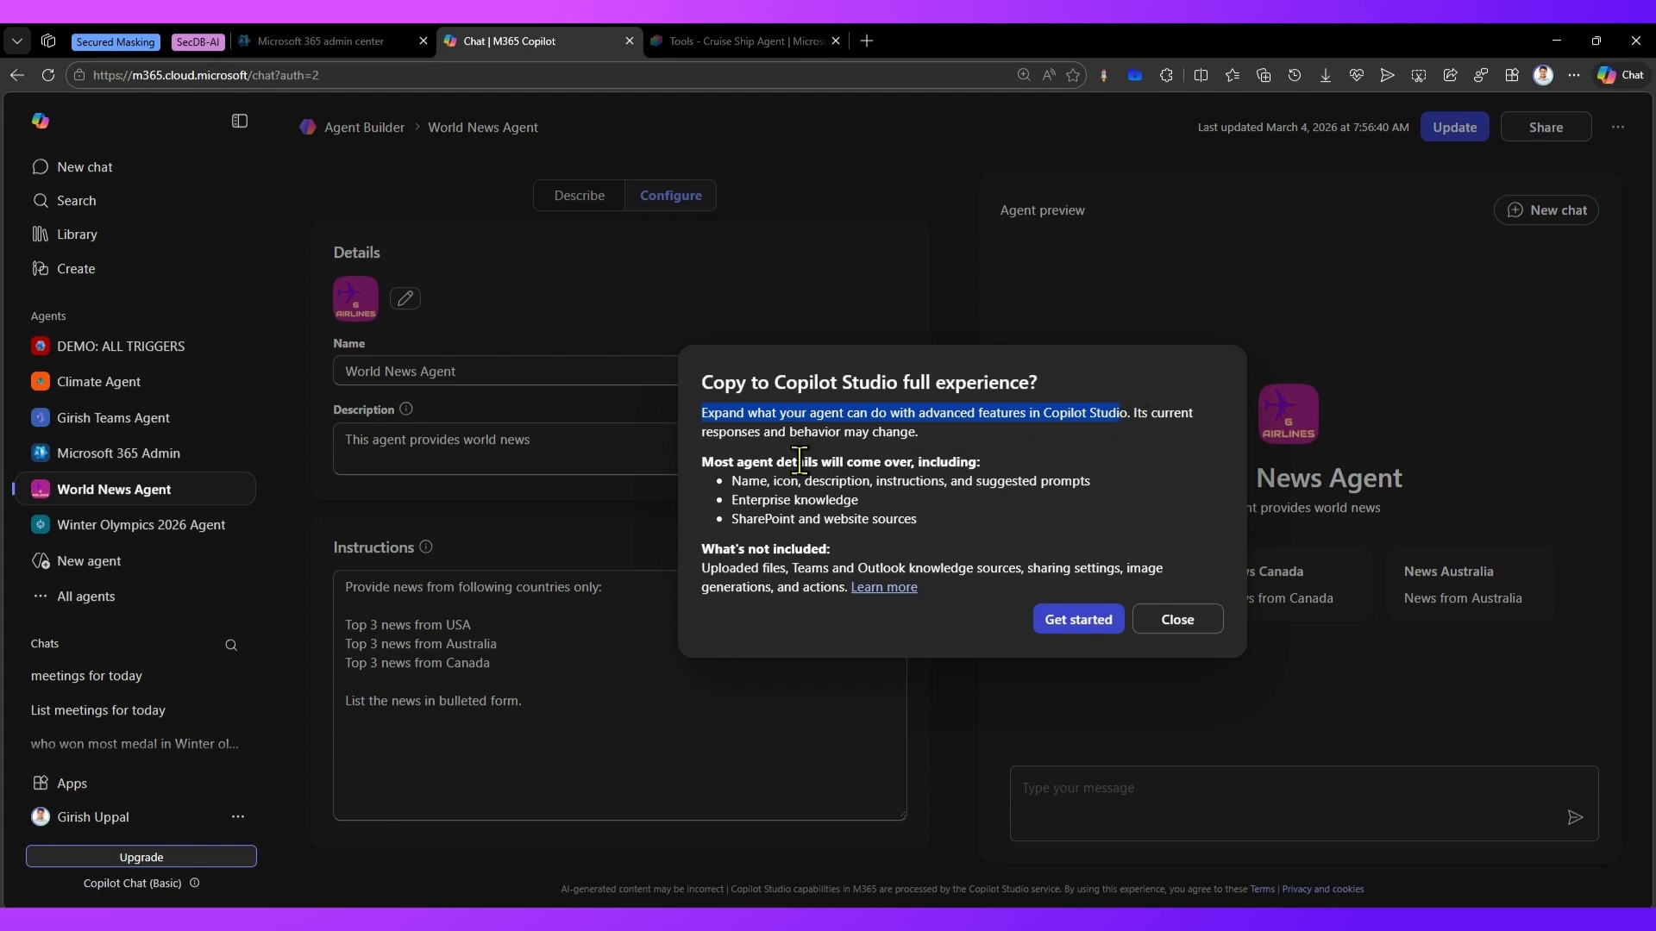
left_click_drag(730, 481, 1060, 483)
left_click(898, 485)
left_click_drag(770, 497, 868, 519)
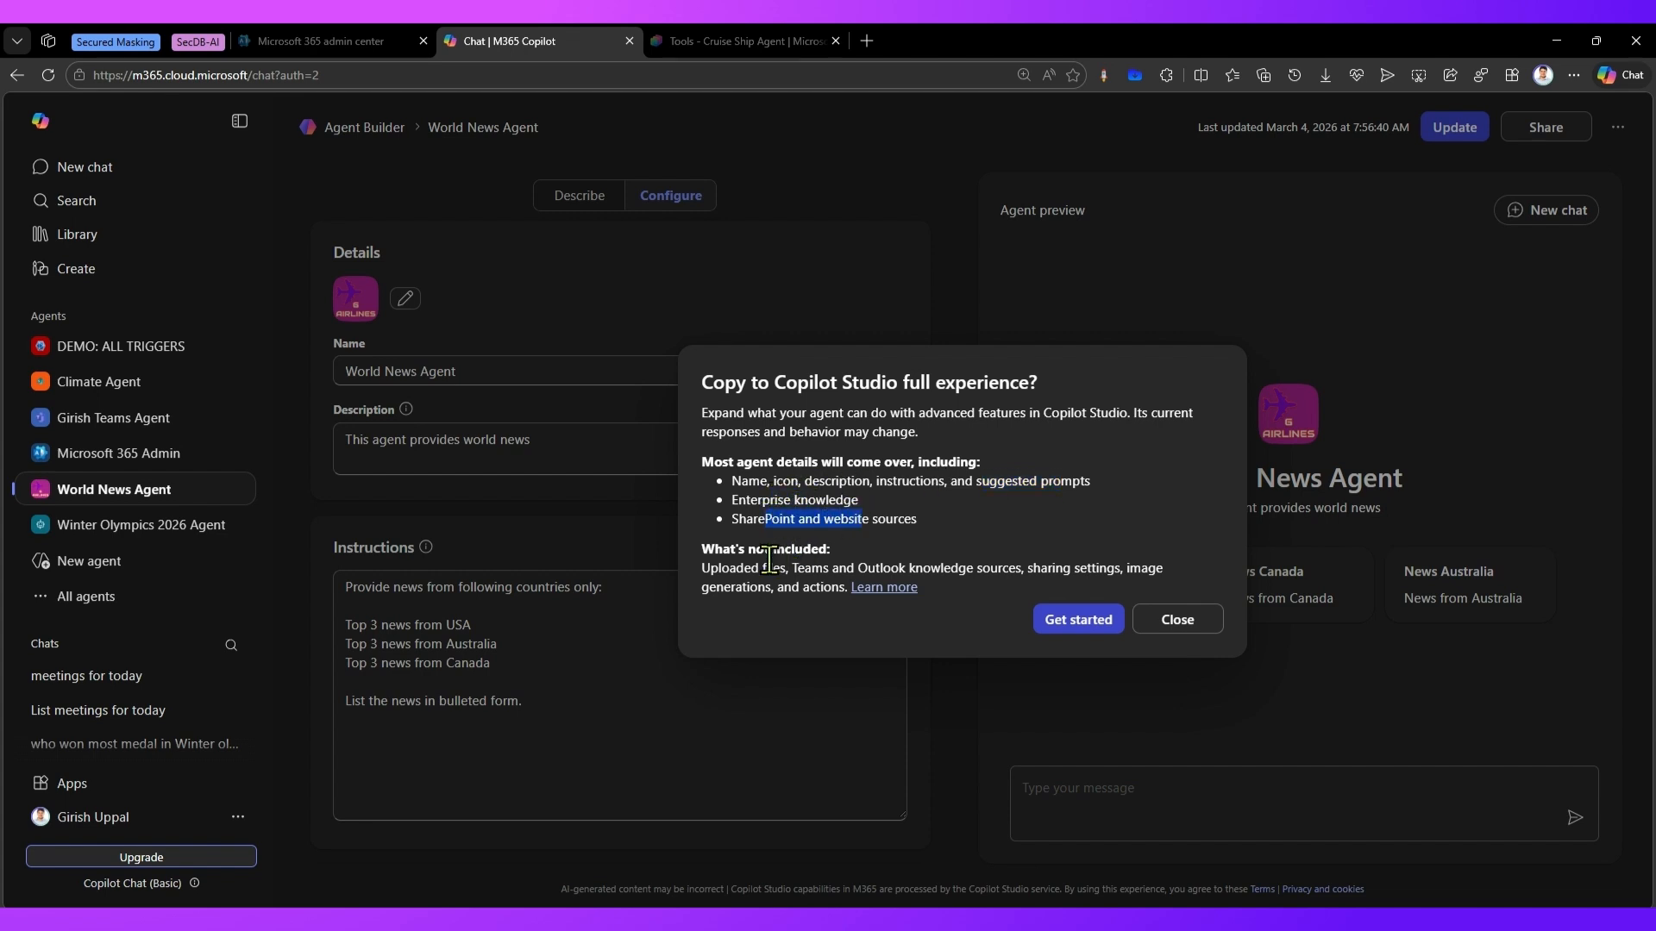
left_click_drag(704, 569, 841, 586)
left_click_drag(733, 480, 1076, 484)
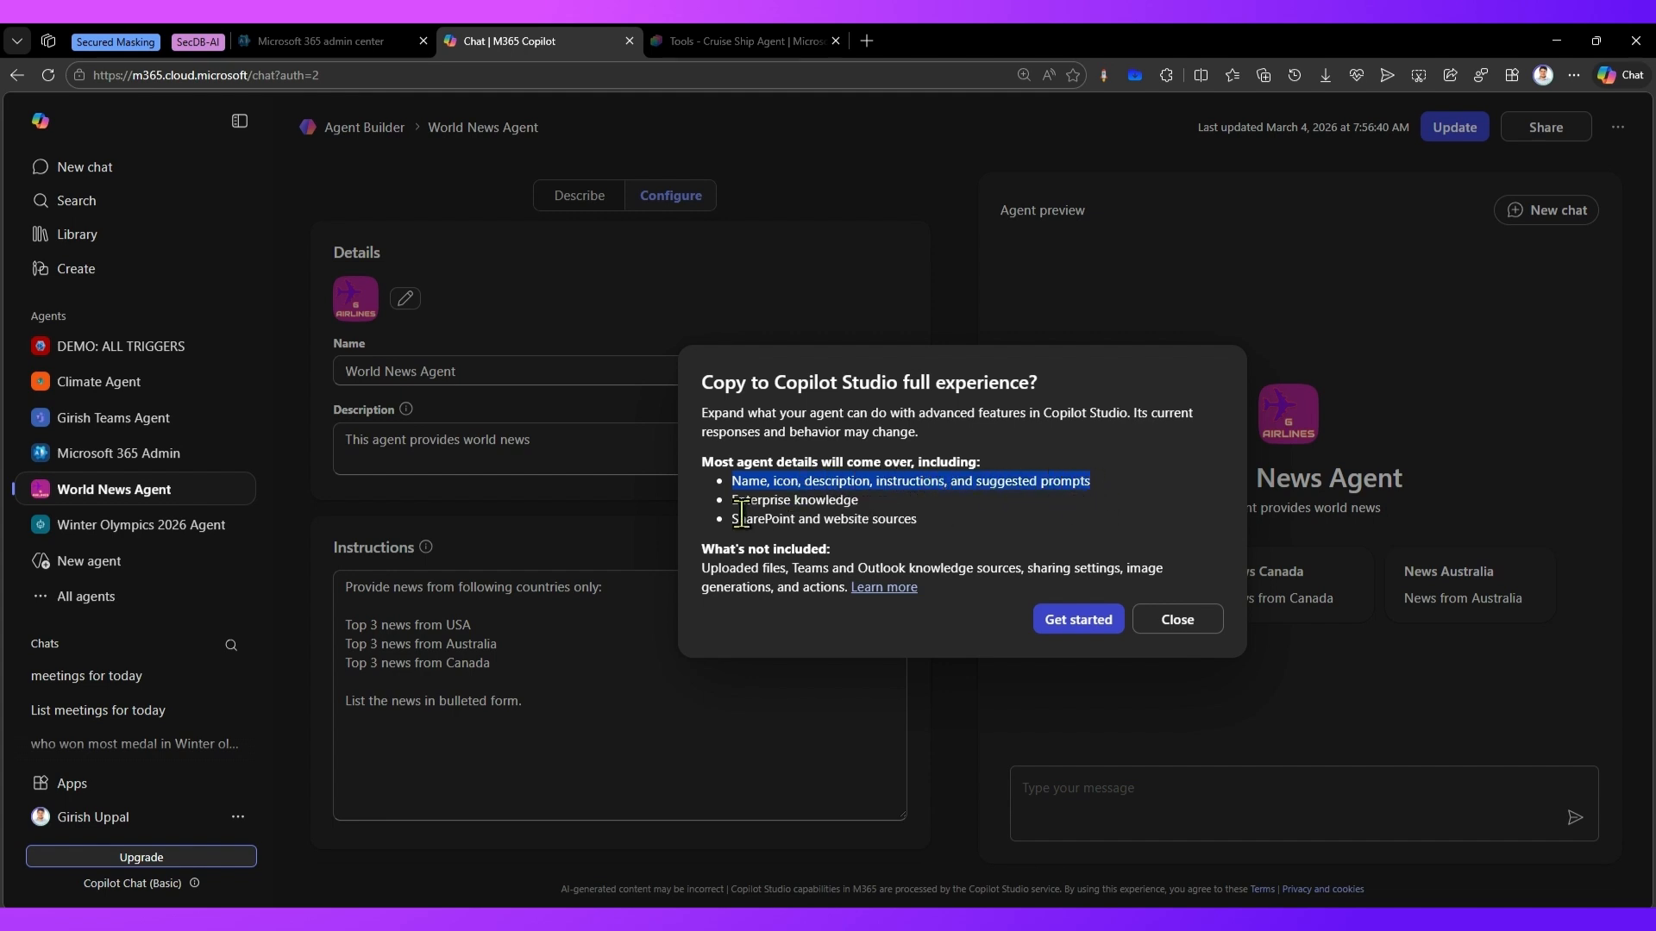
left_click_drag(734, 516, 918, 521)
left_click(830, 519)
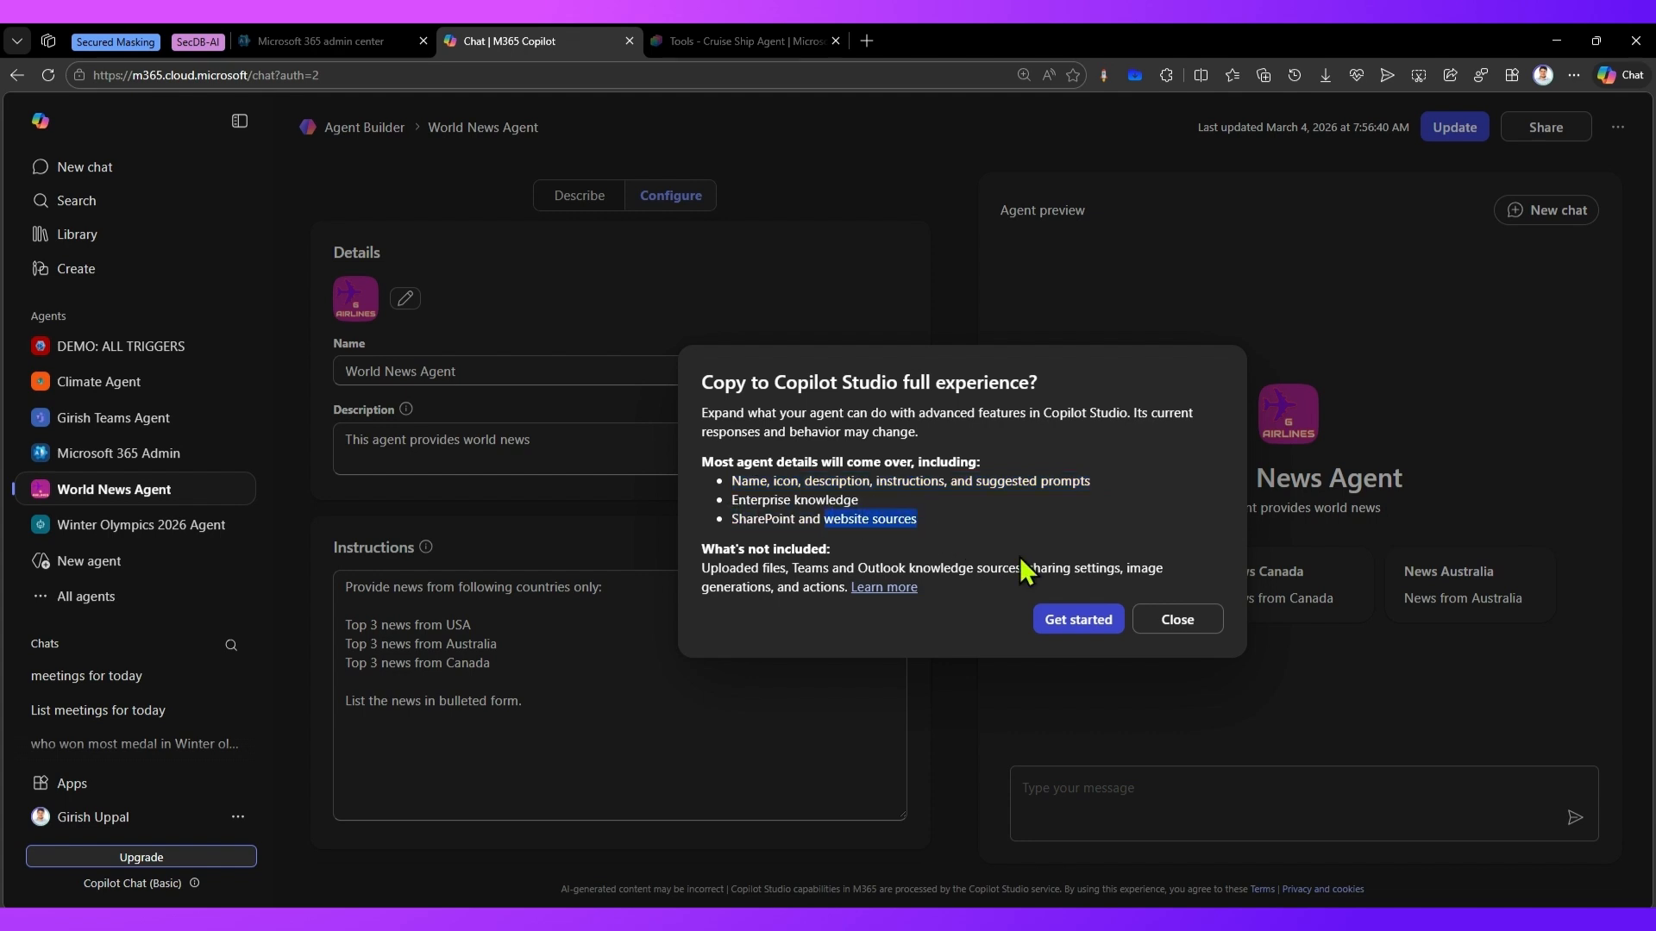
Continue the copy to Copilot Studio with the USA environment as its destination
left_click(1101, 619)
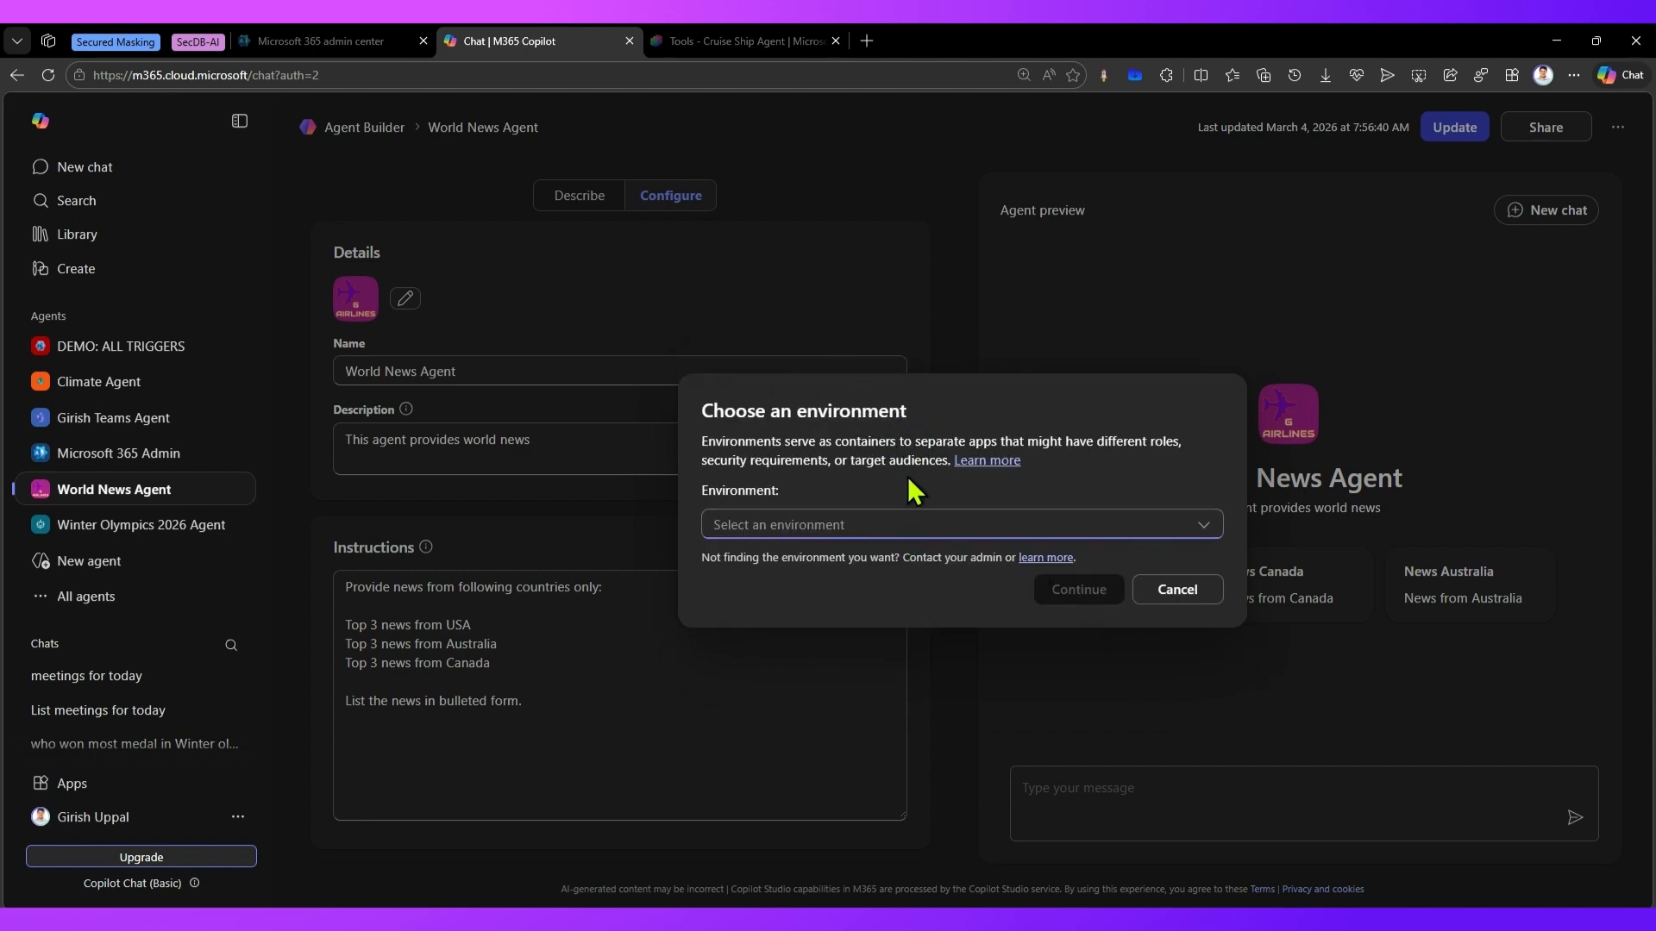
left_click(888, 528)
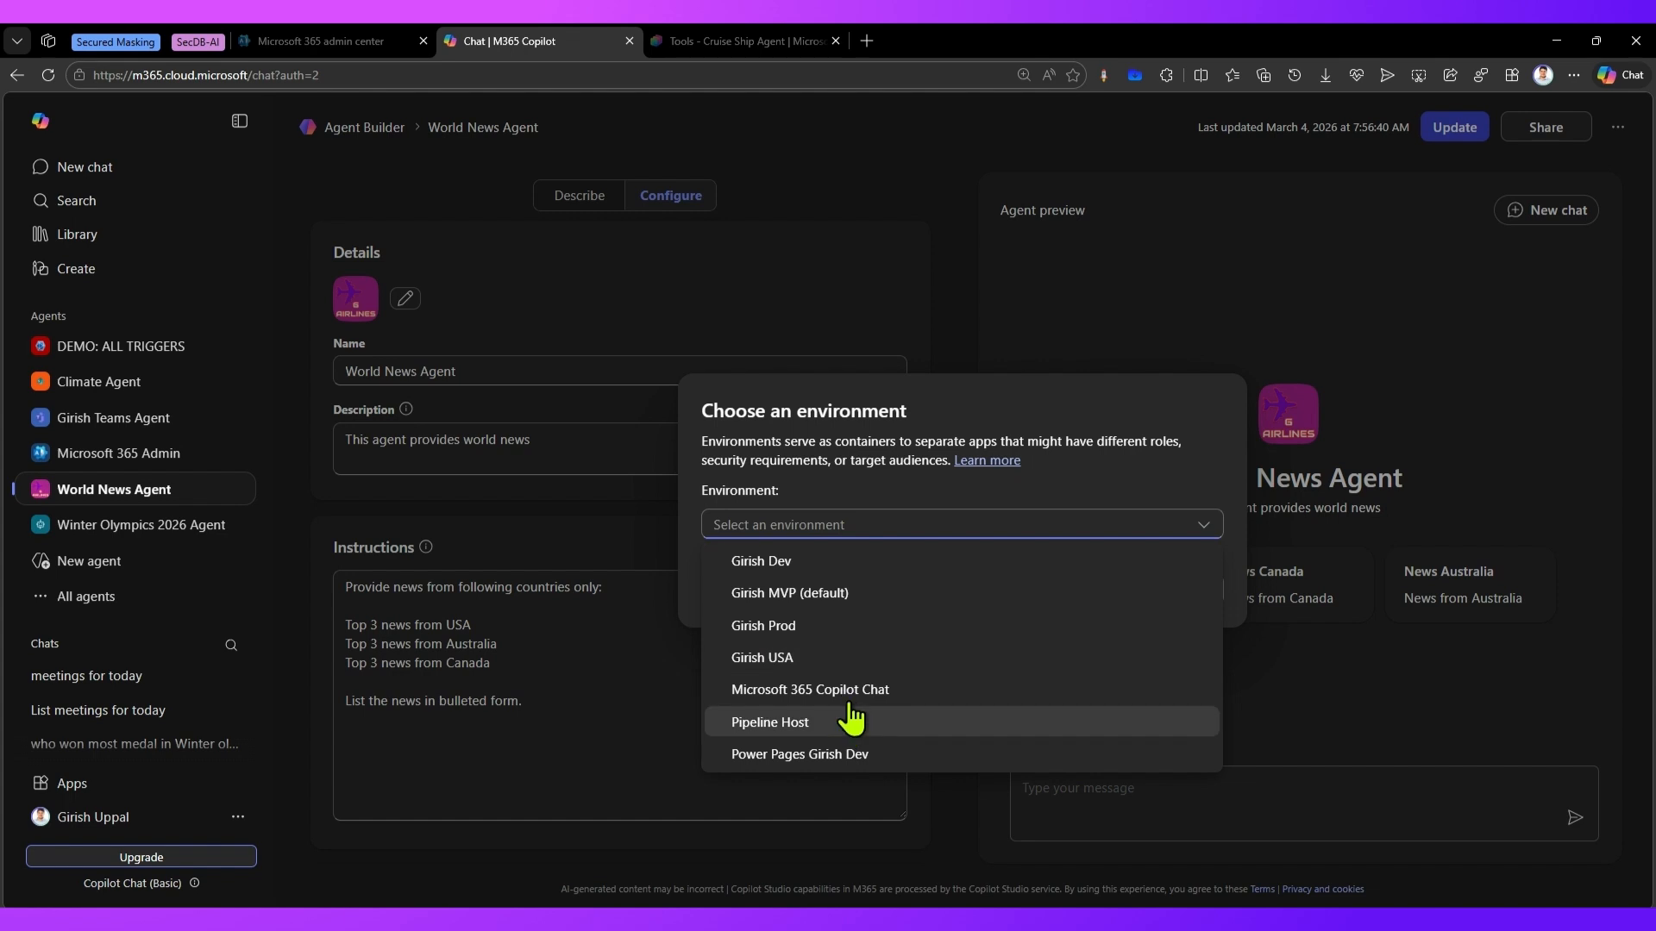
left_click(782, 664)
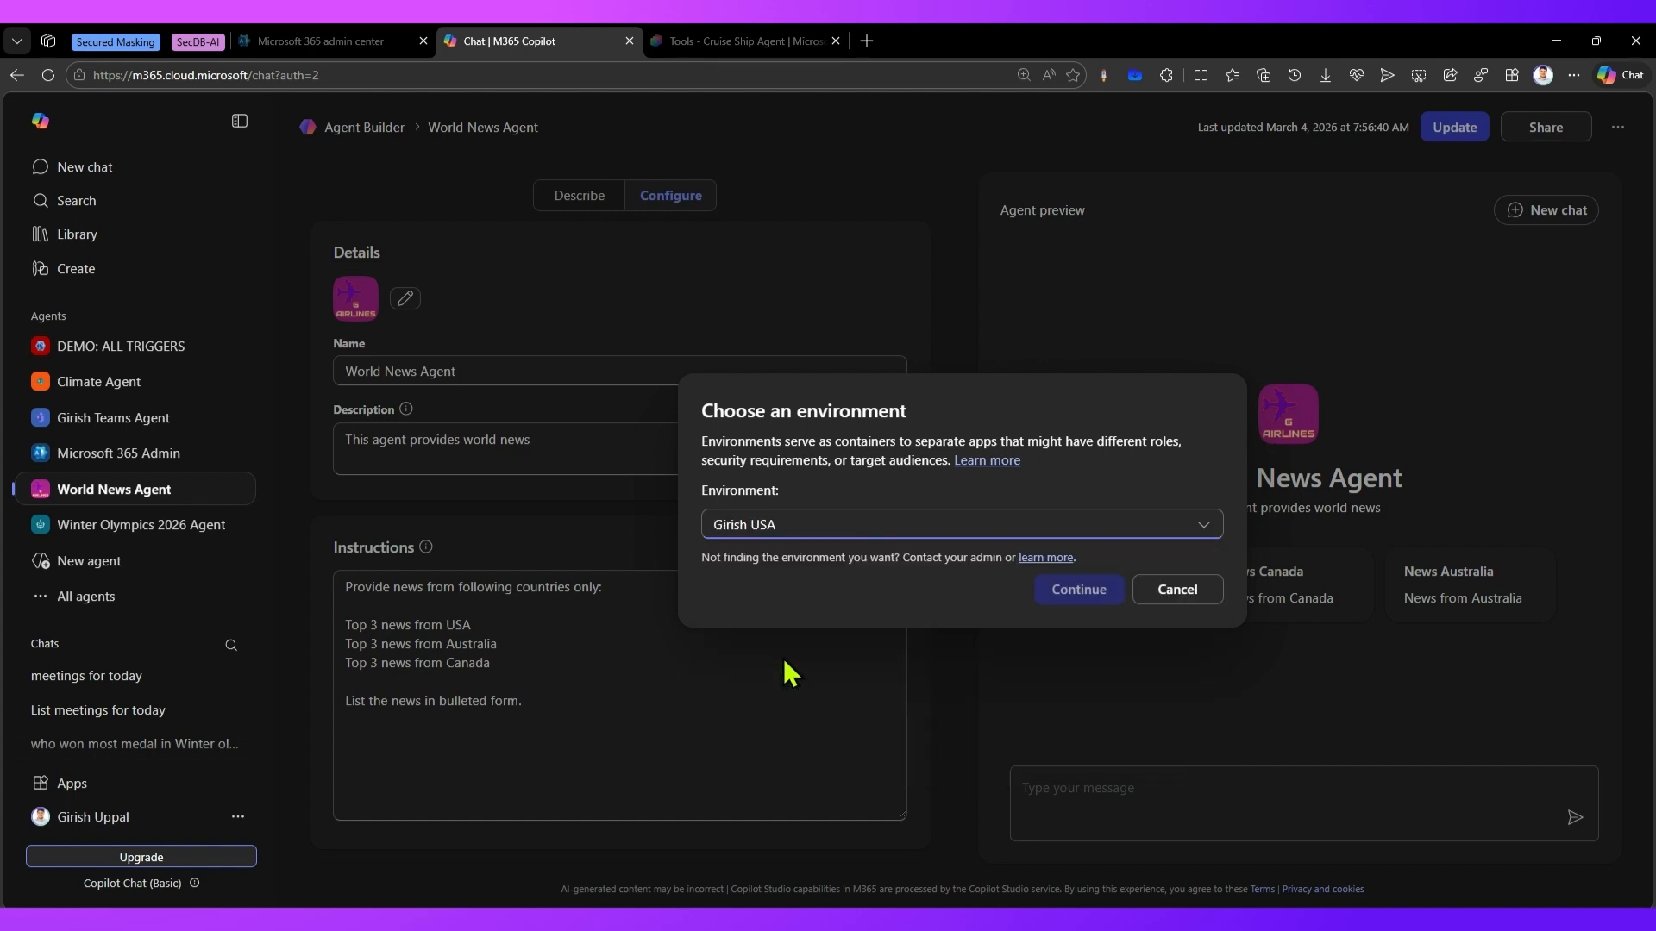
left_click(1104, 597)
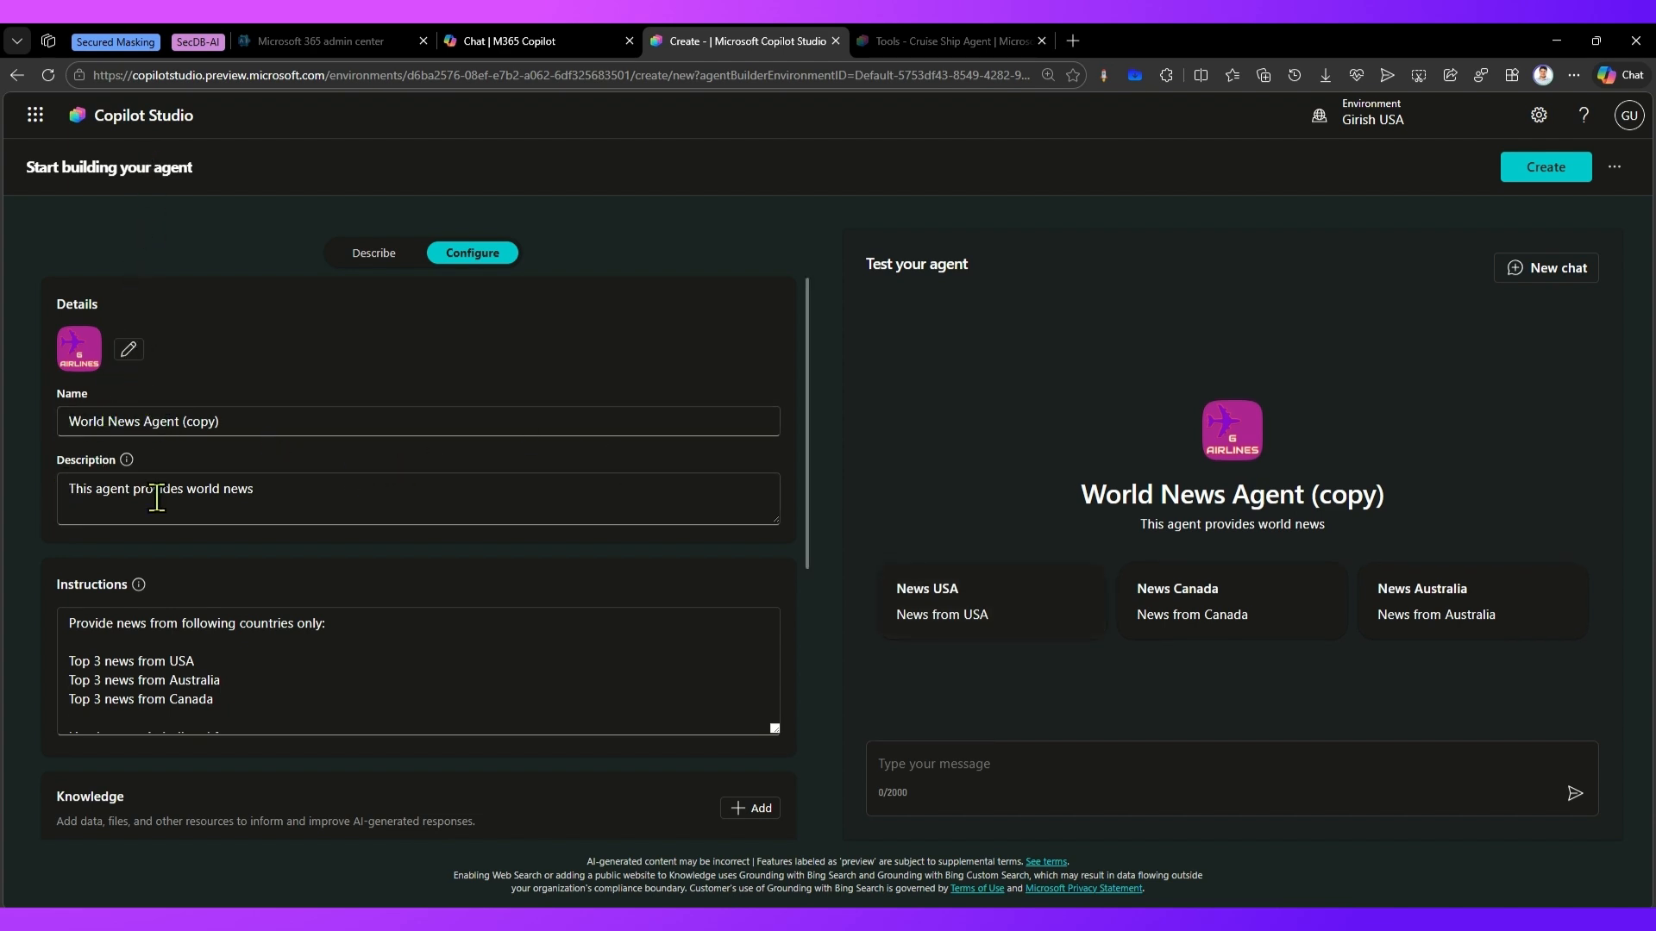
Compare the copy with the original in Microsoft 365 Copilot, then remove the "(copy)" suffix so the Copilot Studio agent is named World News Agent
left_click(538, 44)
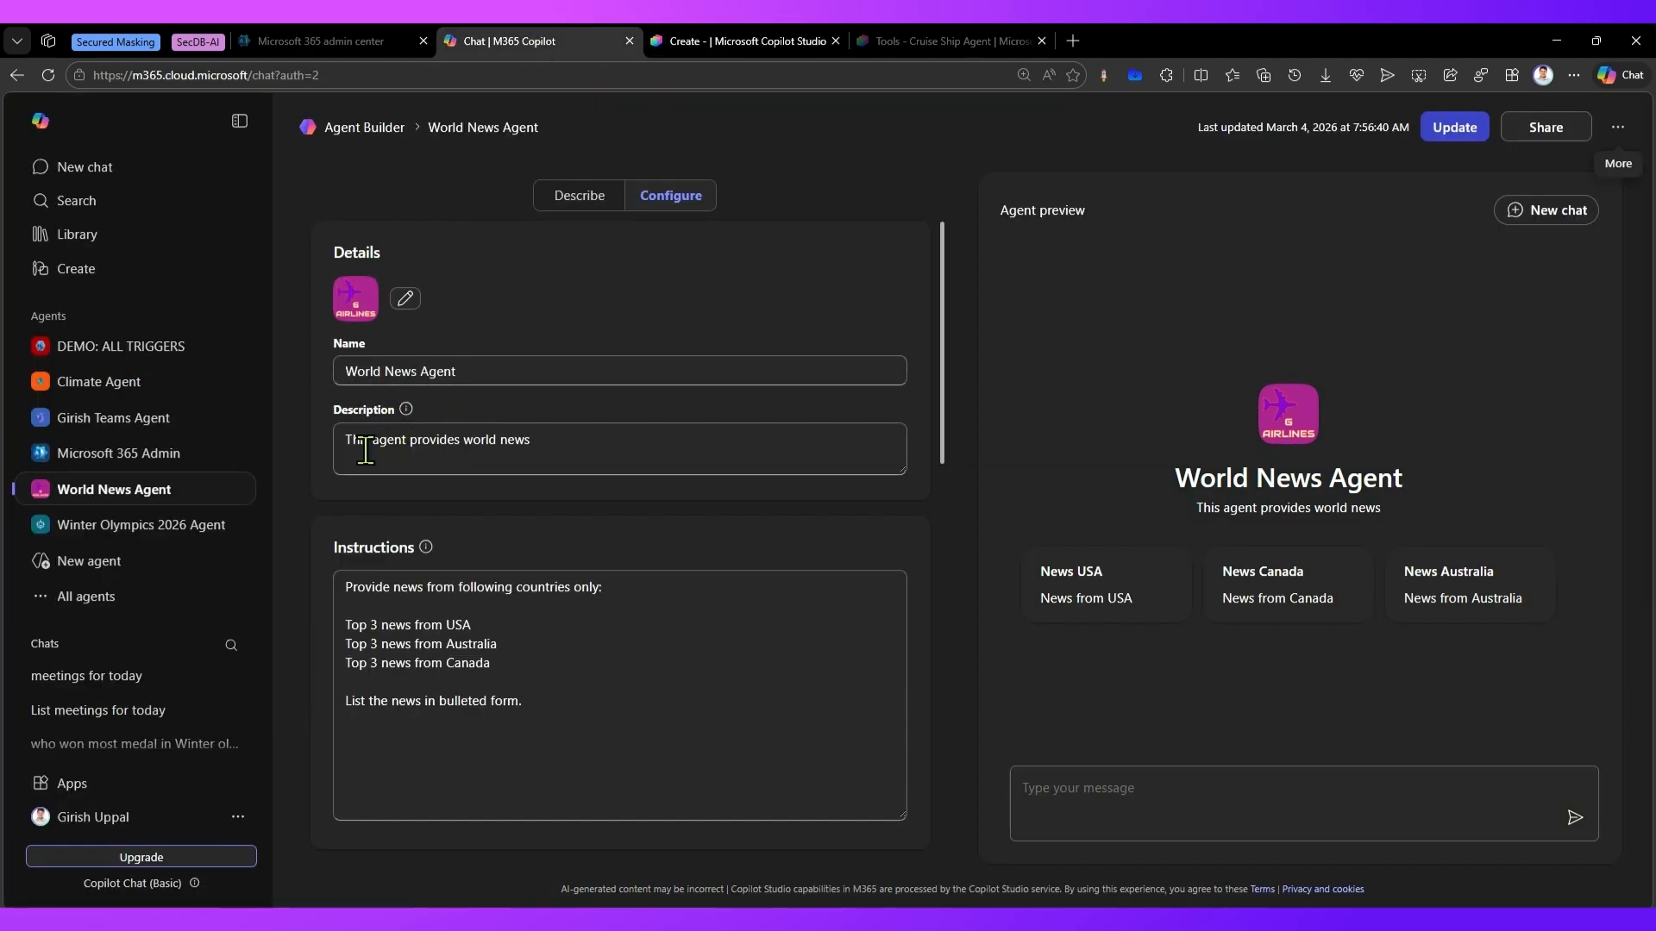
left_click(709, 41)
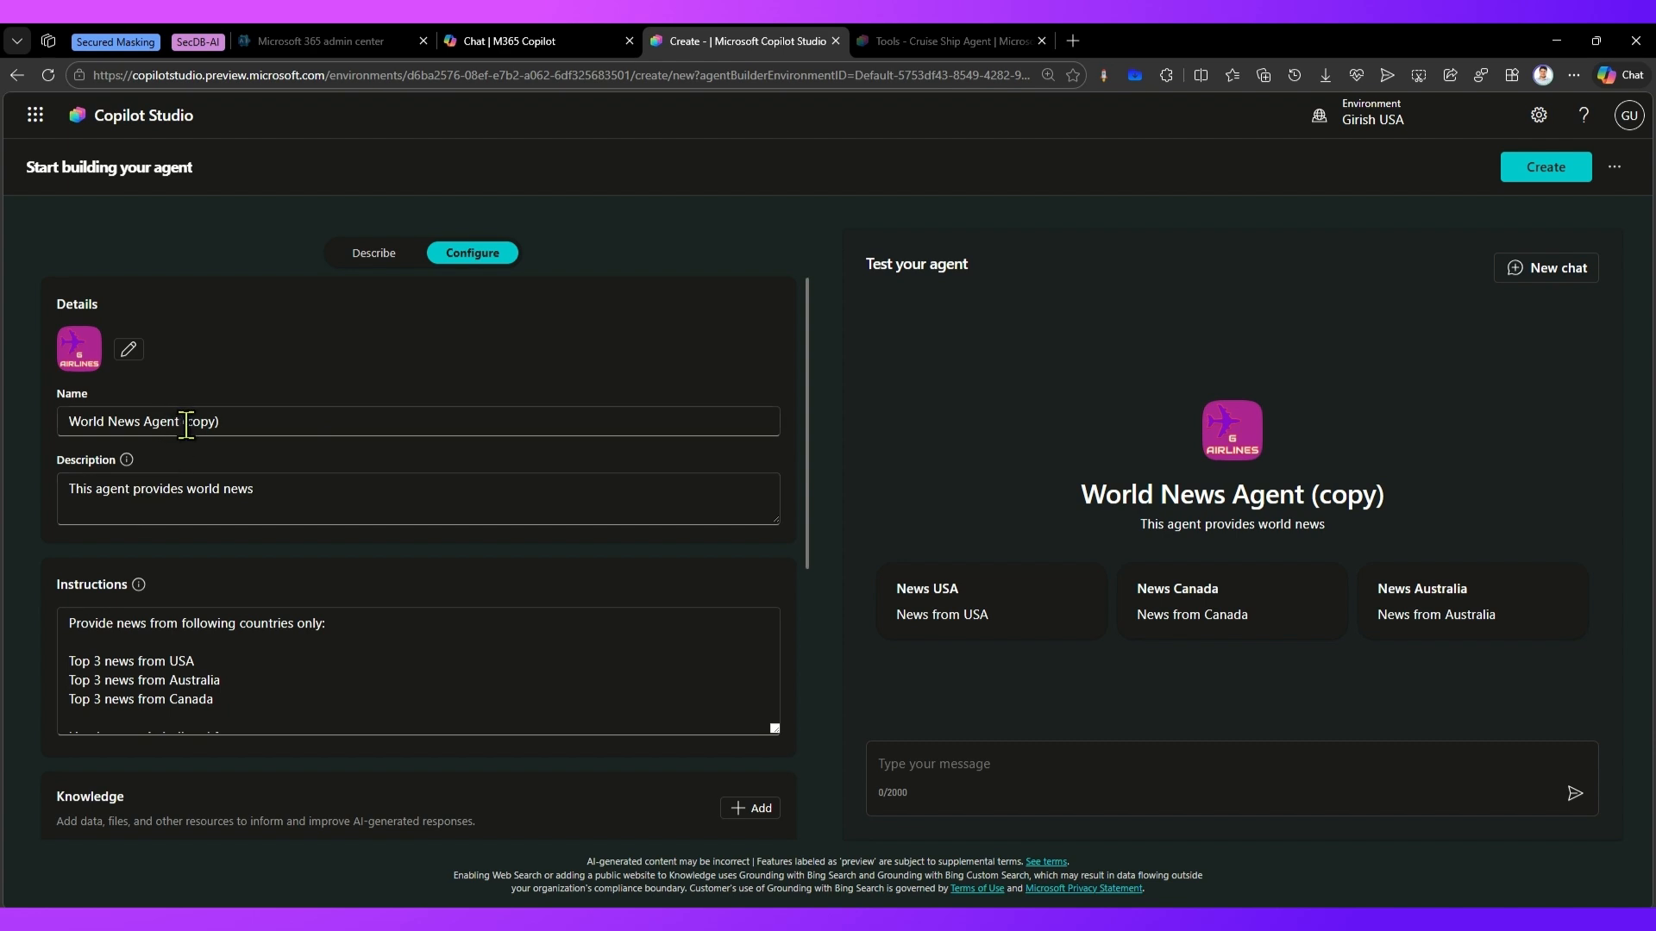
left_click_drag(186, 425, 245, 422)
left_click(247, 422)
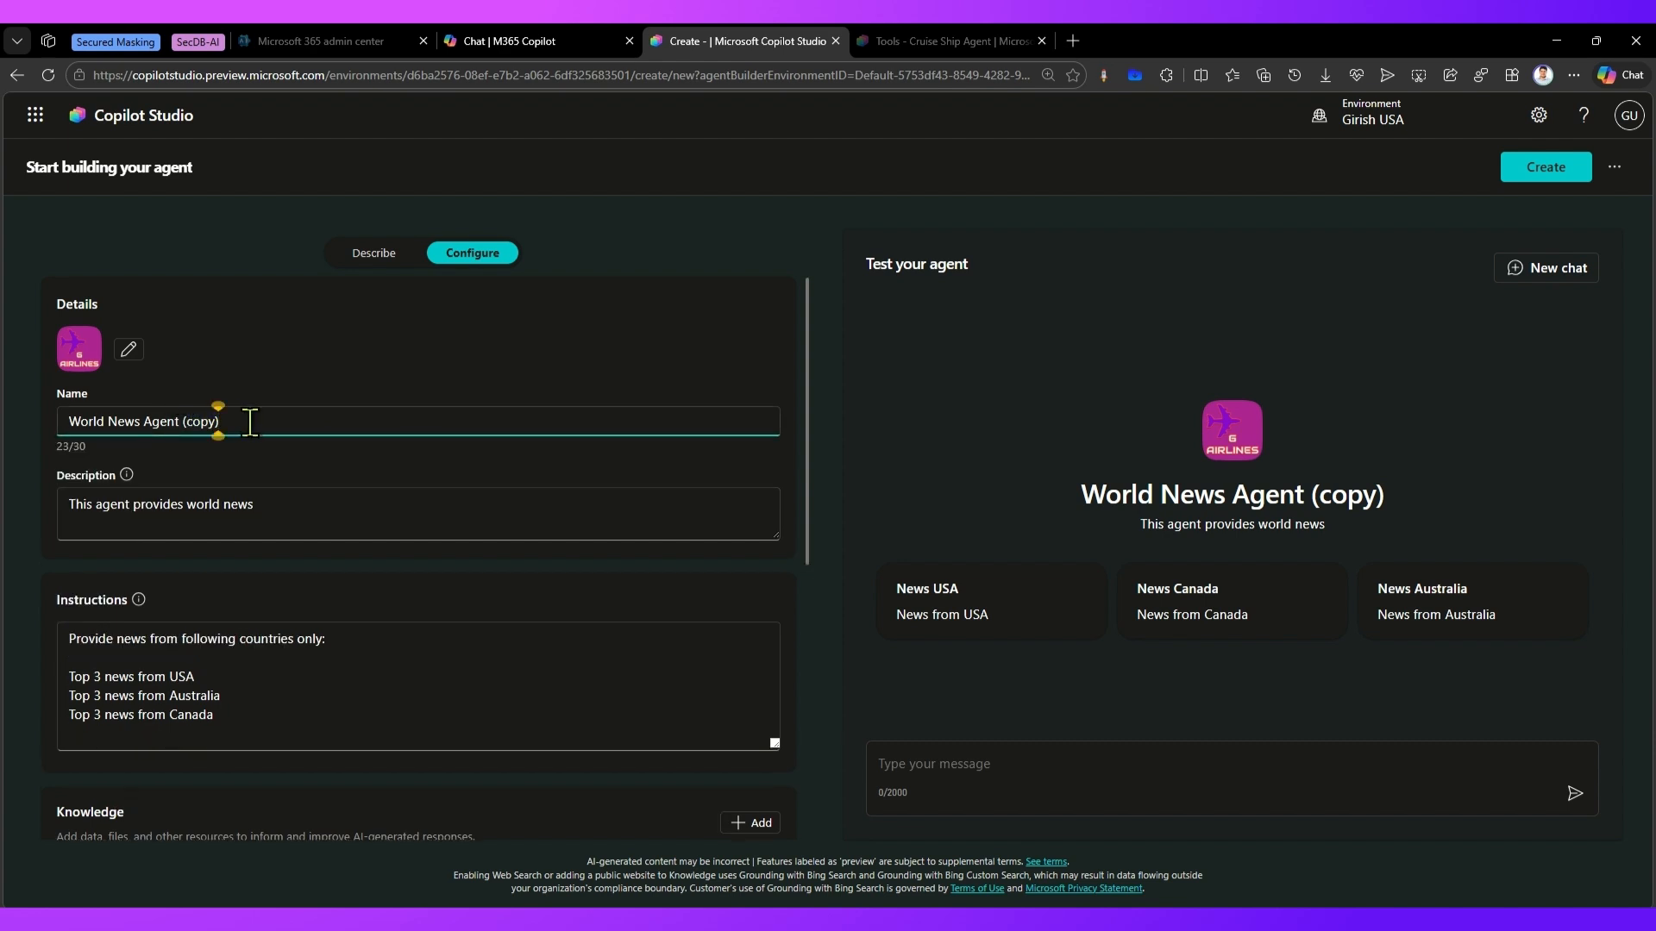
key("BackSpace")
key("BackSpace")
key("BackSpace")
key("BackSpace")
key("BackSpace")
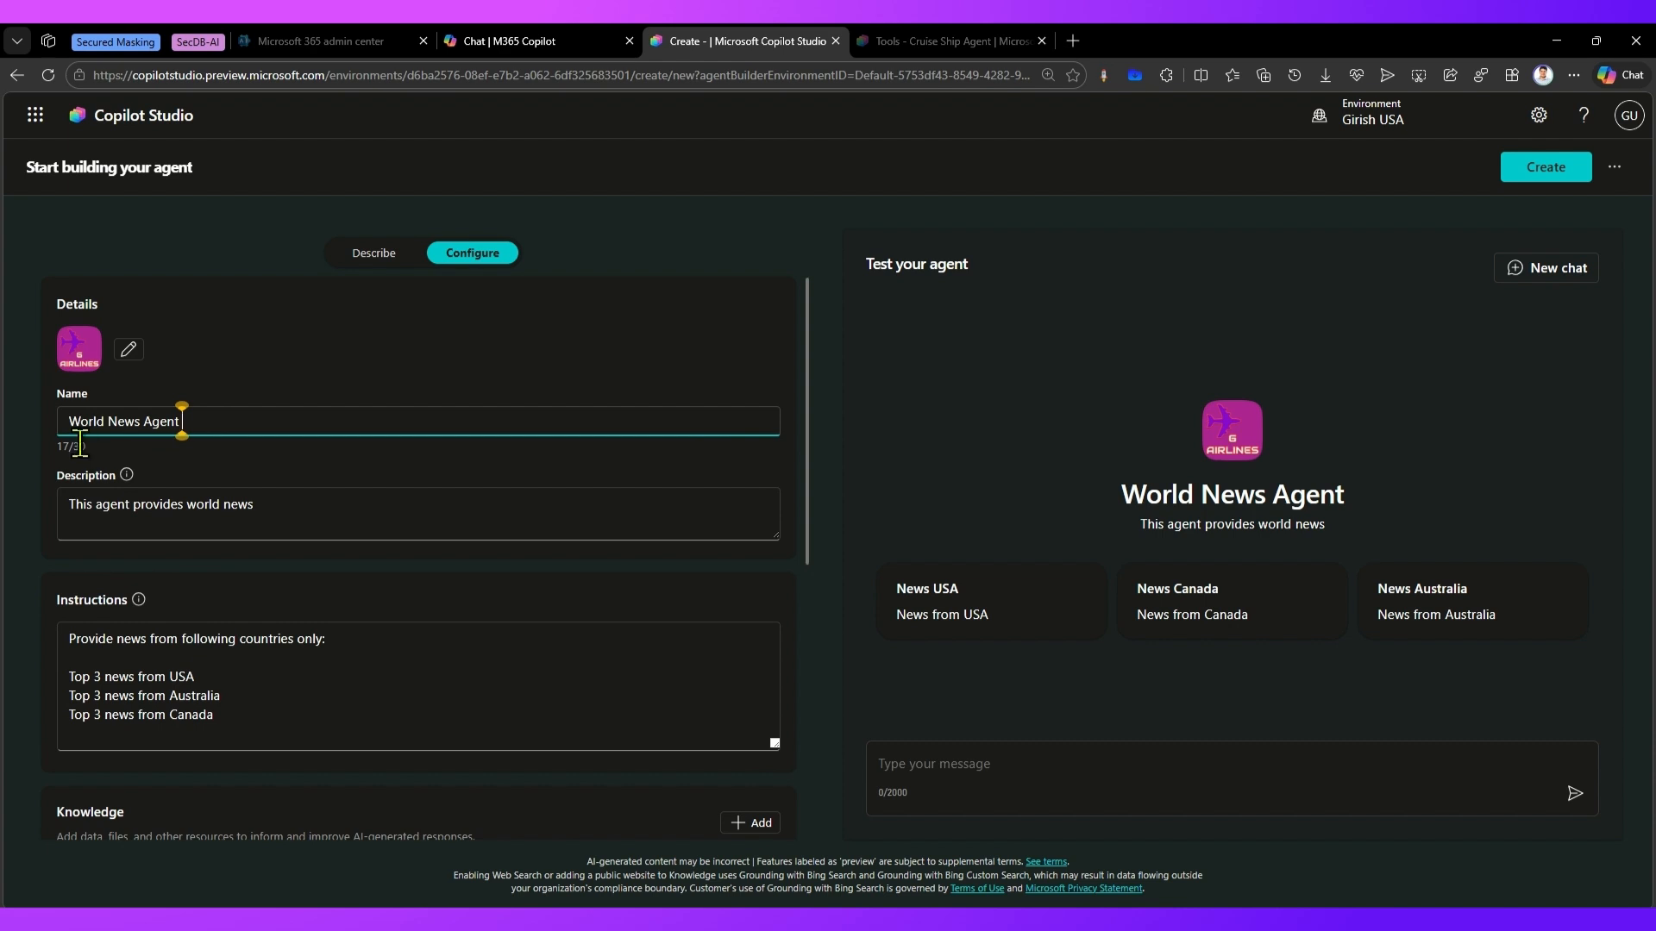
Switch to Microsoft 365 Copilot and test the name's 30-character limit by repeating World News Agent in the original agent's name
left_click(529, 43)
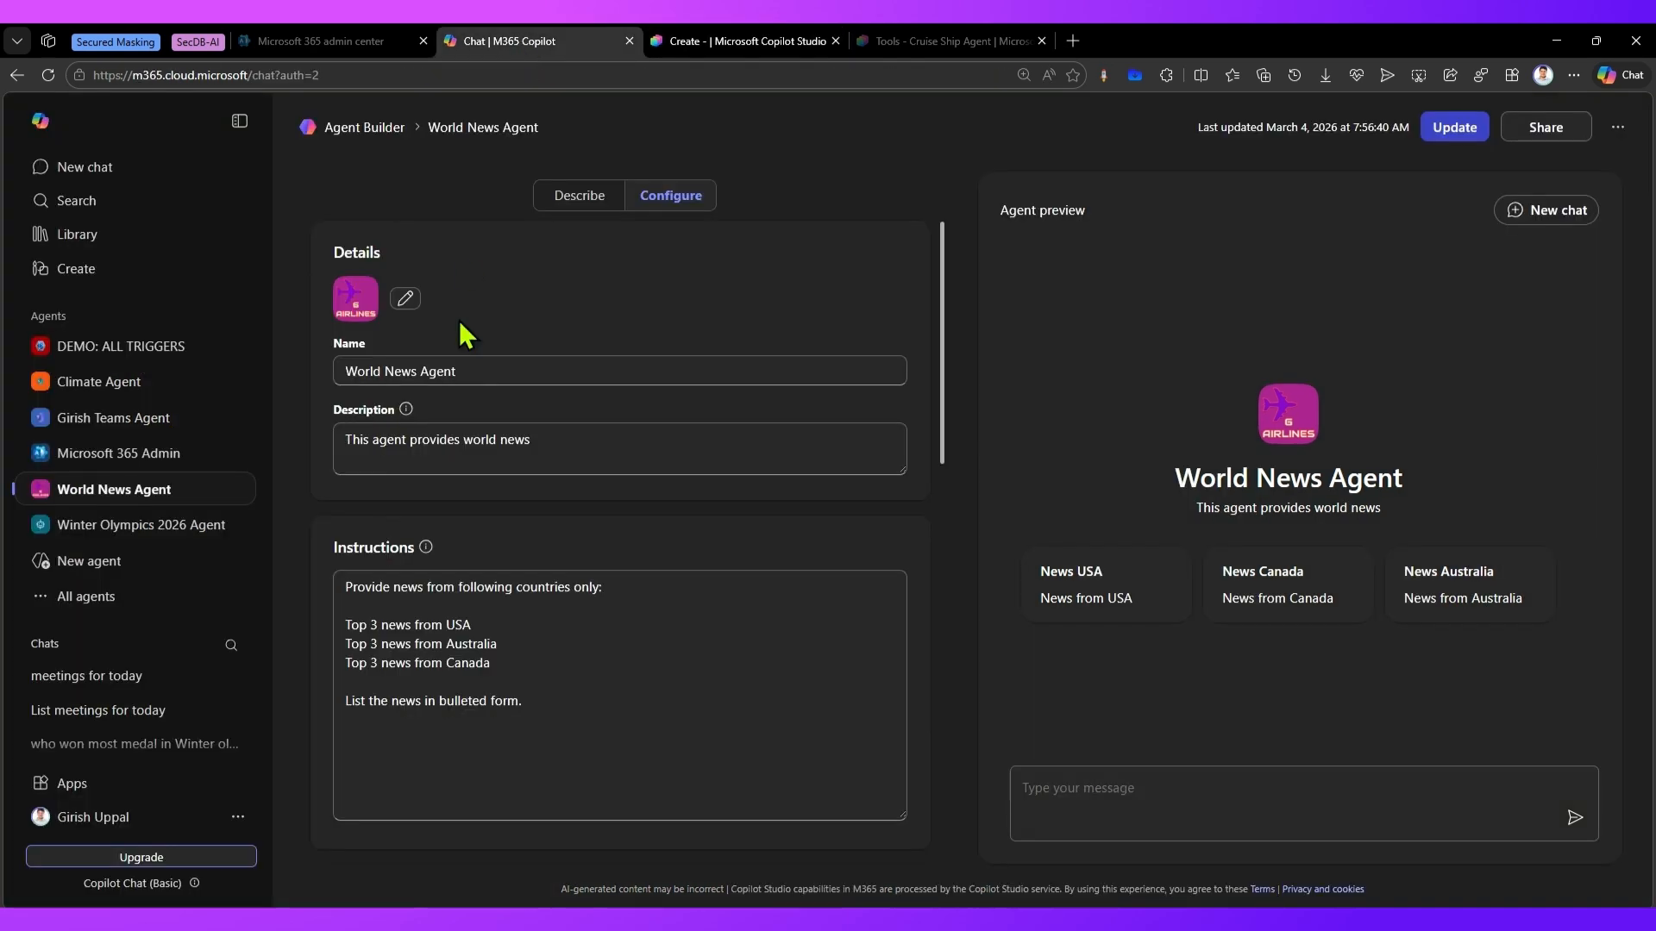
left_click_drag(484, 370, 214, 352)
key("ctrl+c")
left_click(480, 367)
key("ctrl+v")
key("ctrl+v")
key("ctrl+v")
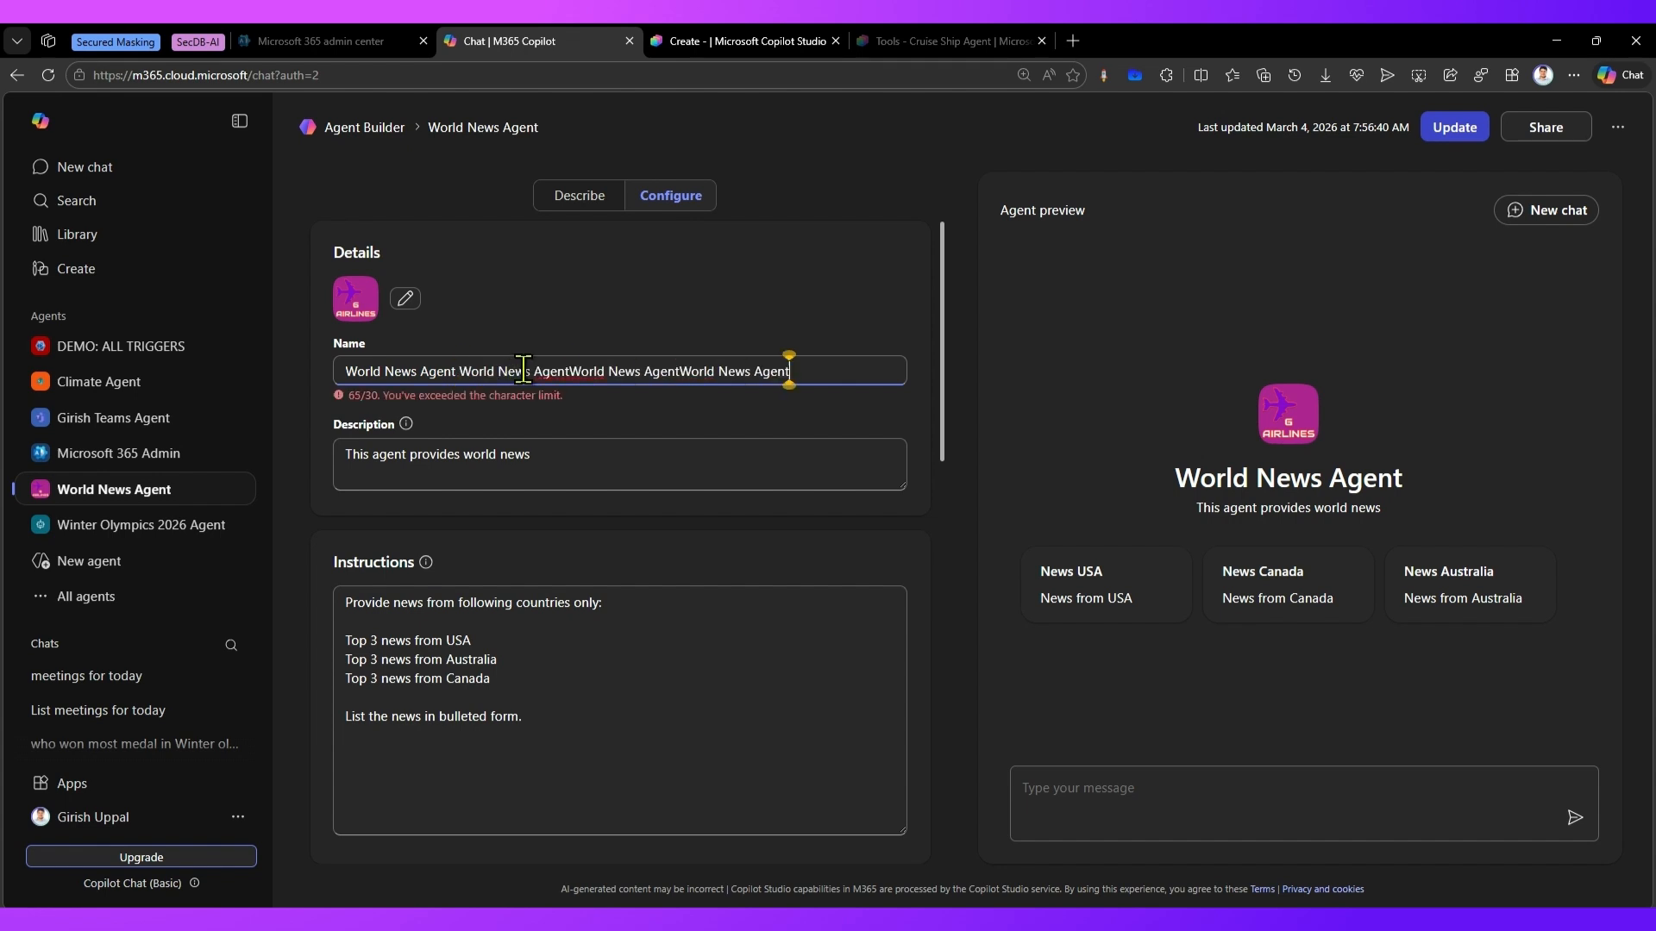
key("ctrl+v")
key("ctrl+v")
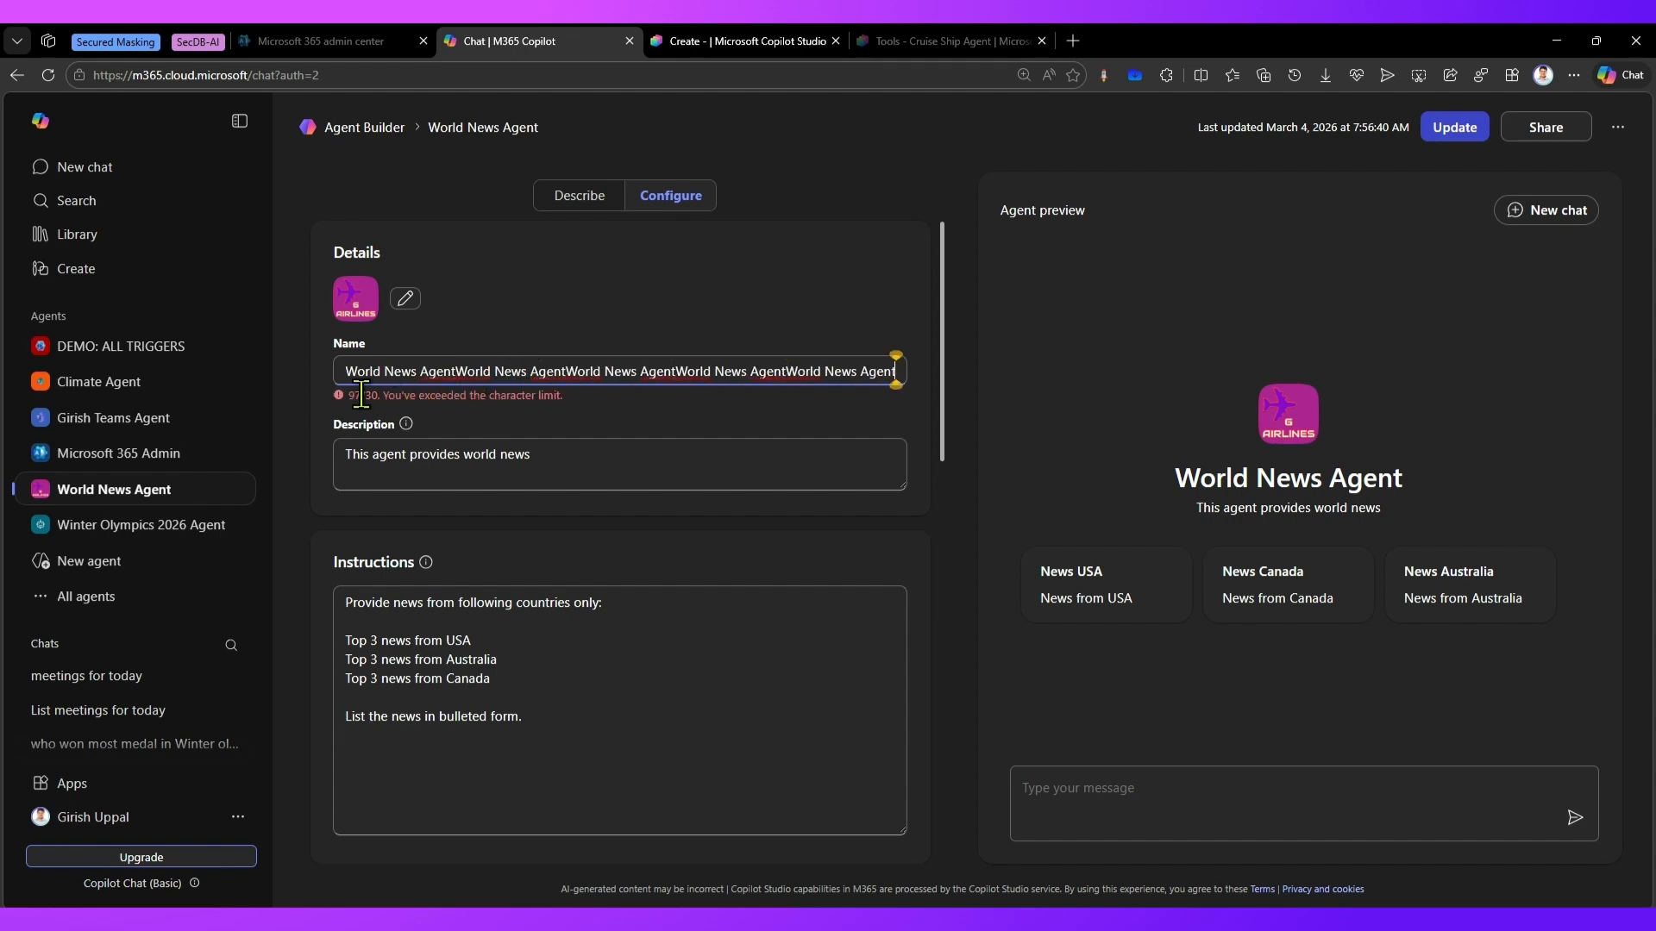
Remove the repeated text from the original agent's name, leaving World News Agent
left_click_drag(455, 370, 920, 385)
key("BackSpace")
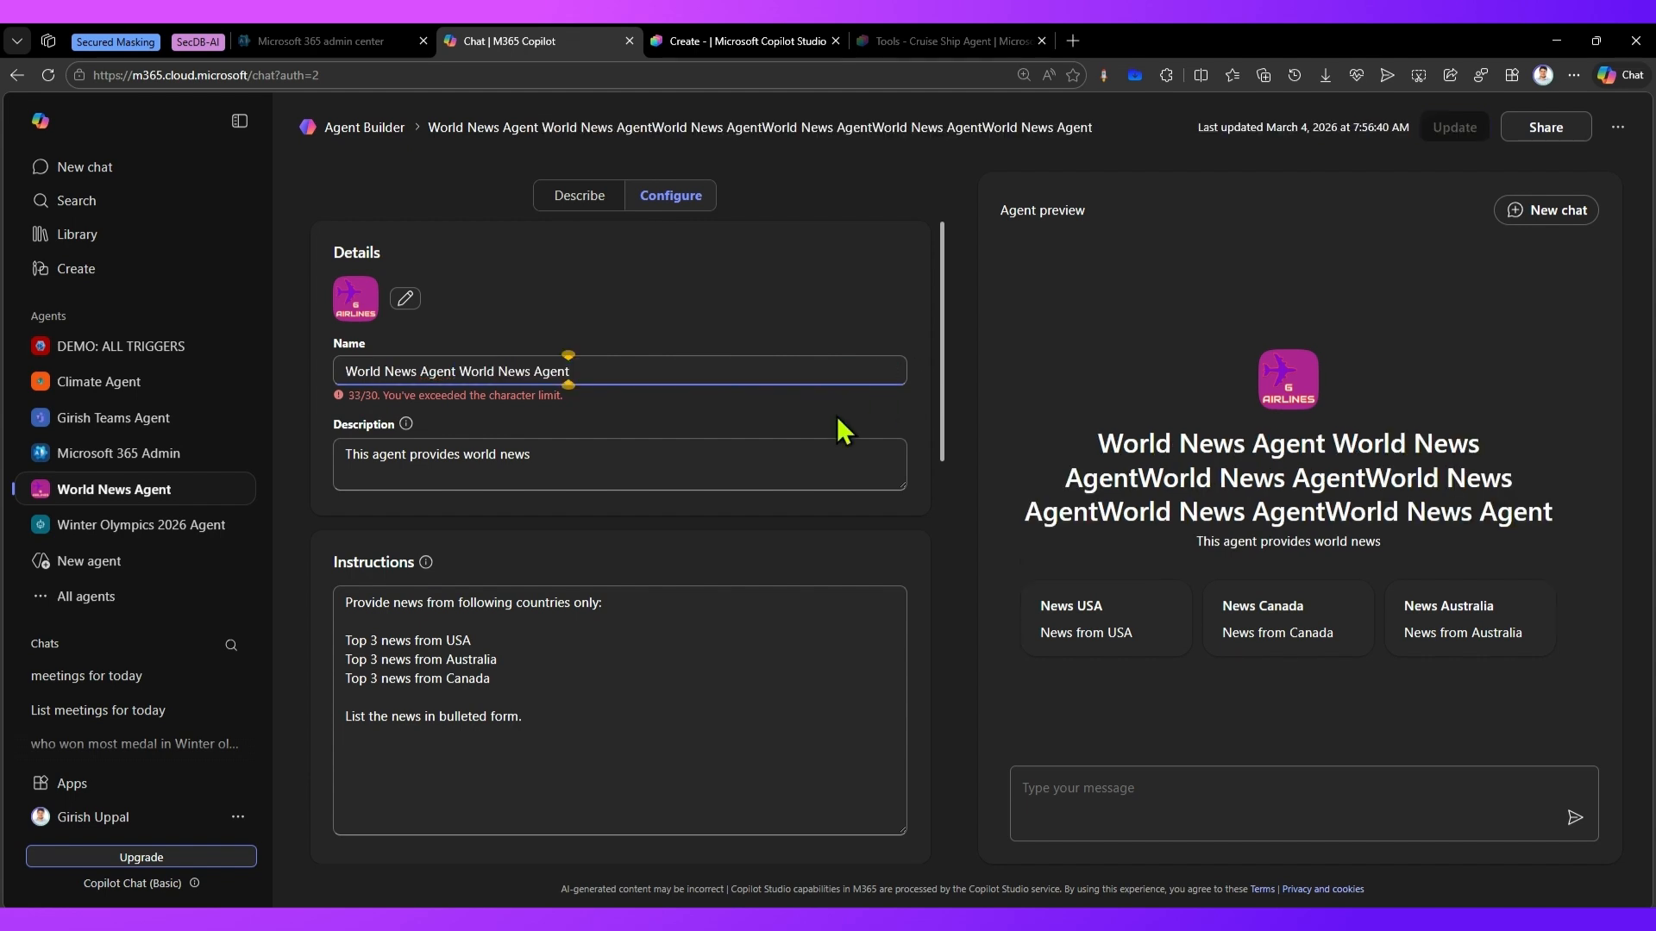
key("BackSpace")
key("BackSpace")
key("BackSpace")
key("BackSpace")
key("BackSpace")
key("BackSpace")
key("BackSpace")
key("BackSpace")
key("BackSpace")
key("BackSpace")
key("BackSpace")
key("BackSpace")
key("BackSpace")
key("BackSpace")
key("BackSpace")
key("BackSpace")
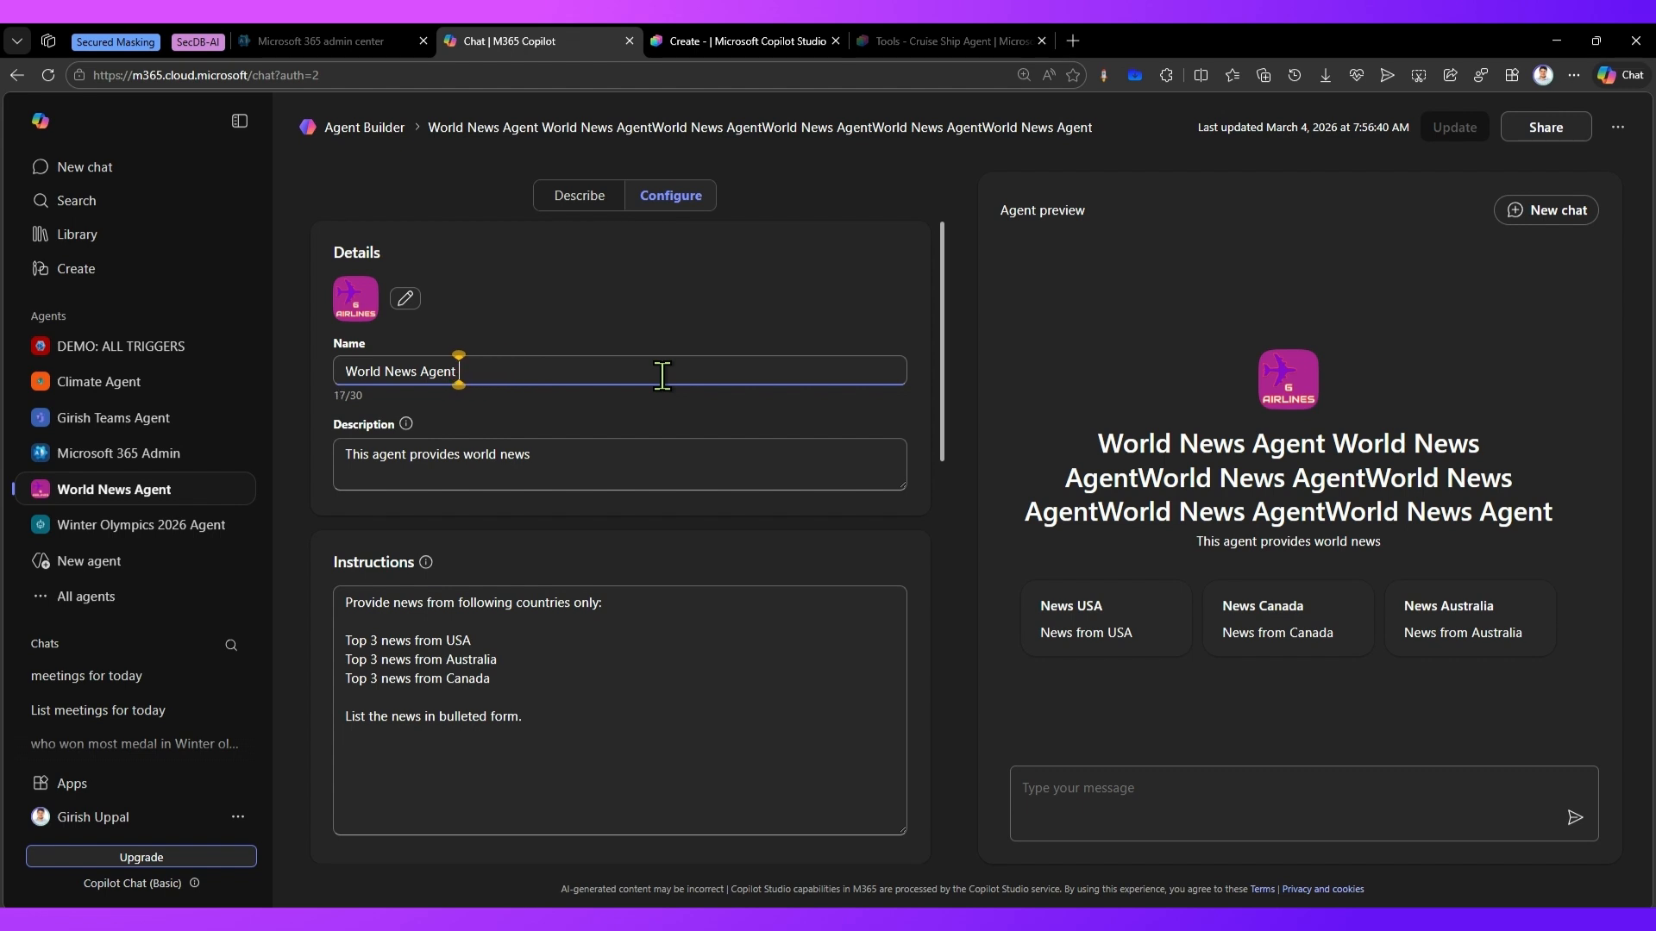
Switch to Copilot Studio and check the copied agent's description, instructions, knowledge websites, web search setting and suggested prompts against the original
left_click(723, 36)
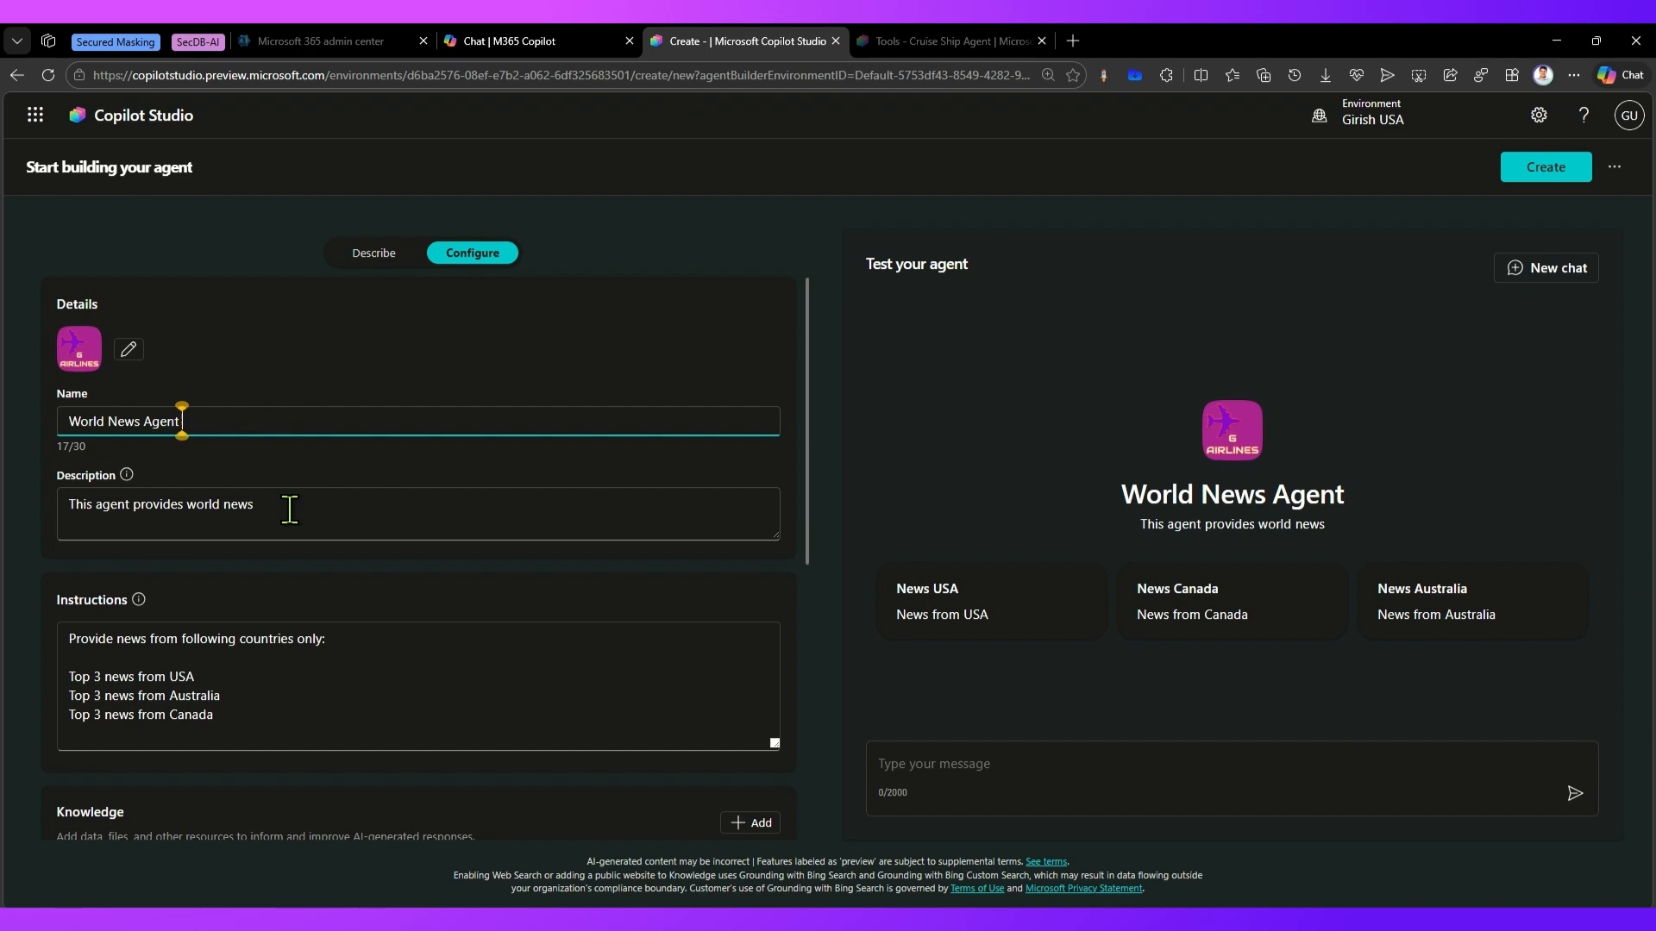
left_click(575, 40)
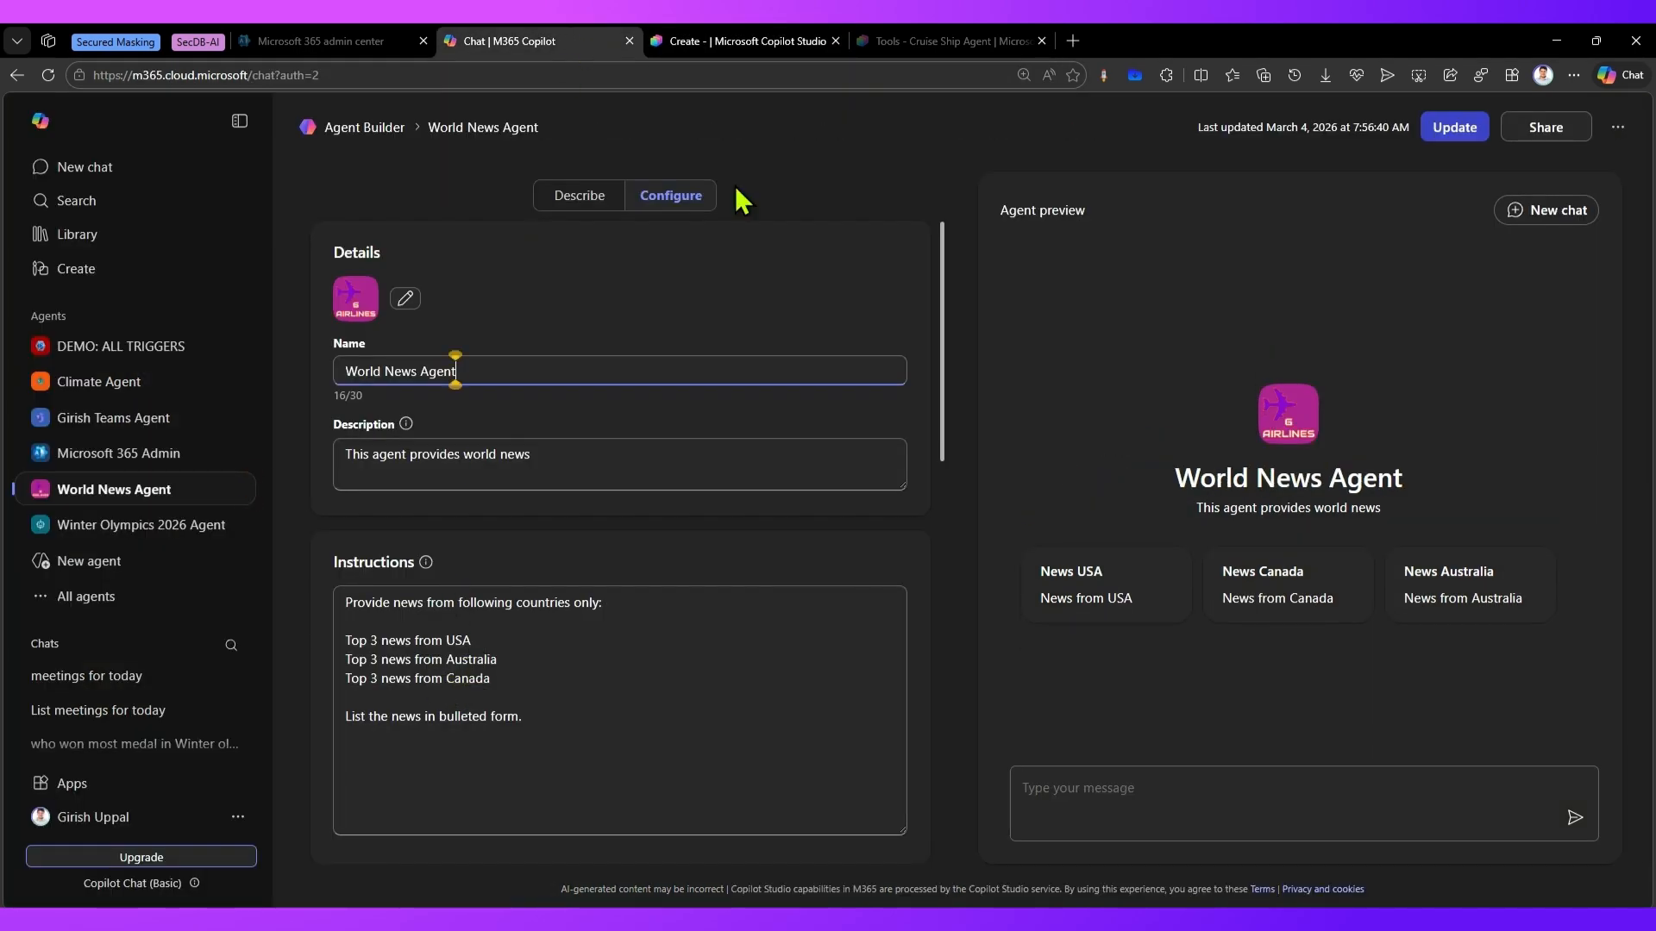
left_click(749, 40)
scroll(272, 677, "down", 1)
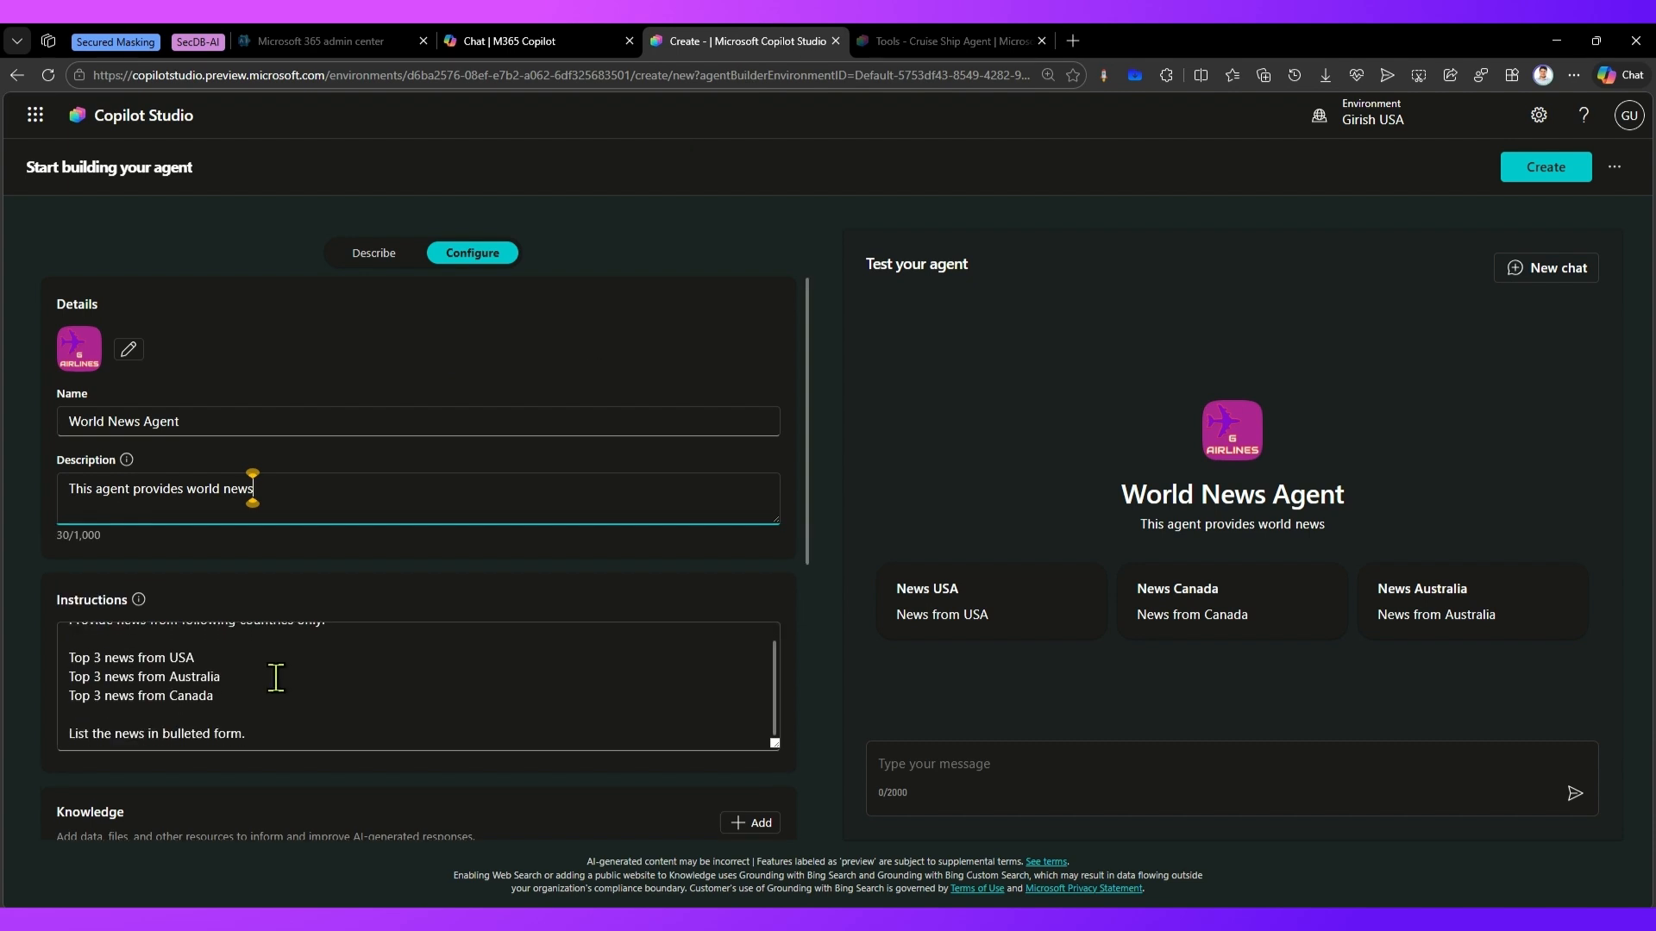
scroll(543, 733, "down", 3)
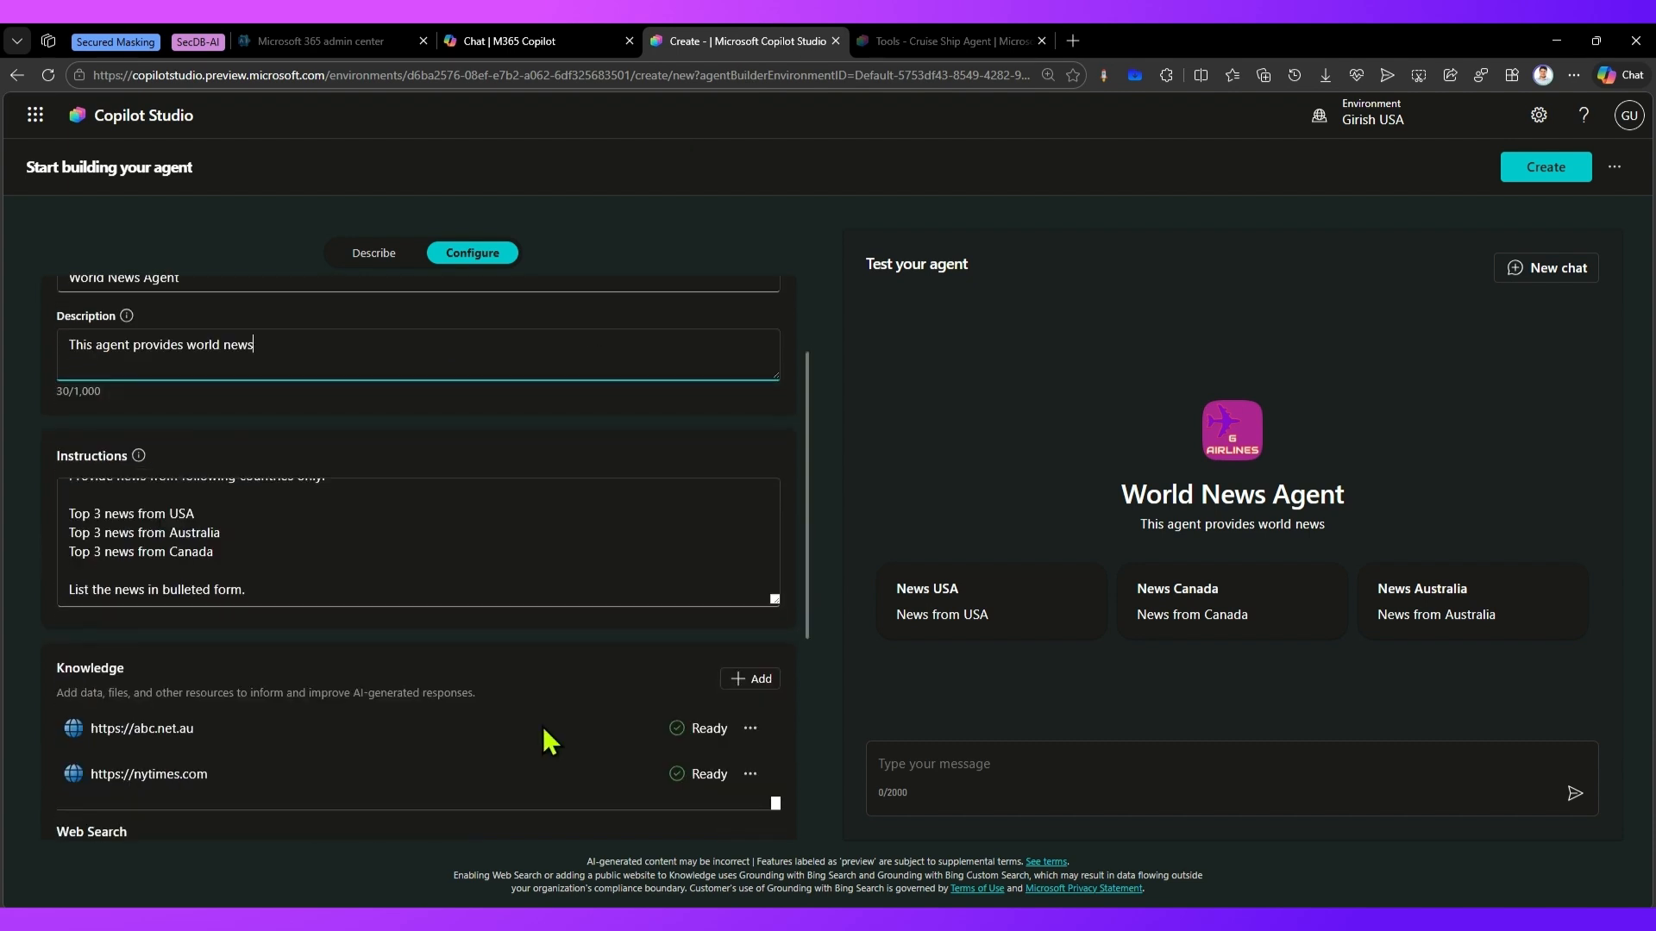
scroll(550, 747, "down", 1)
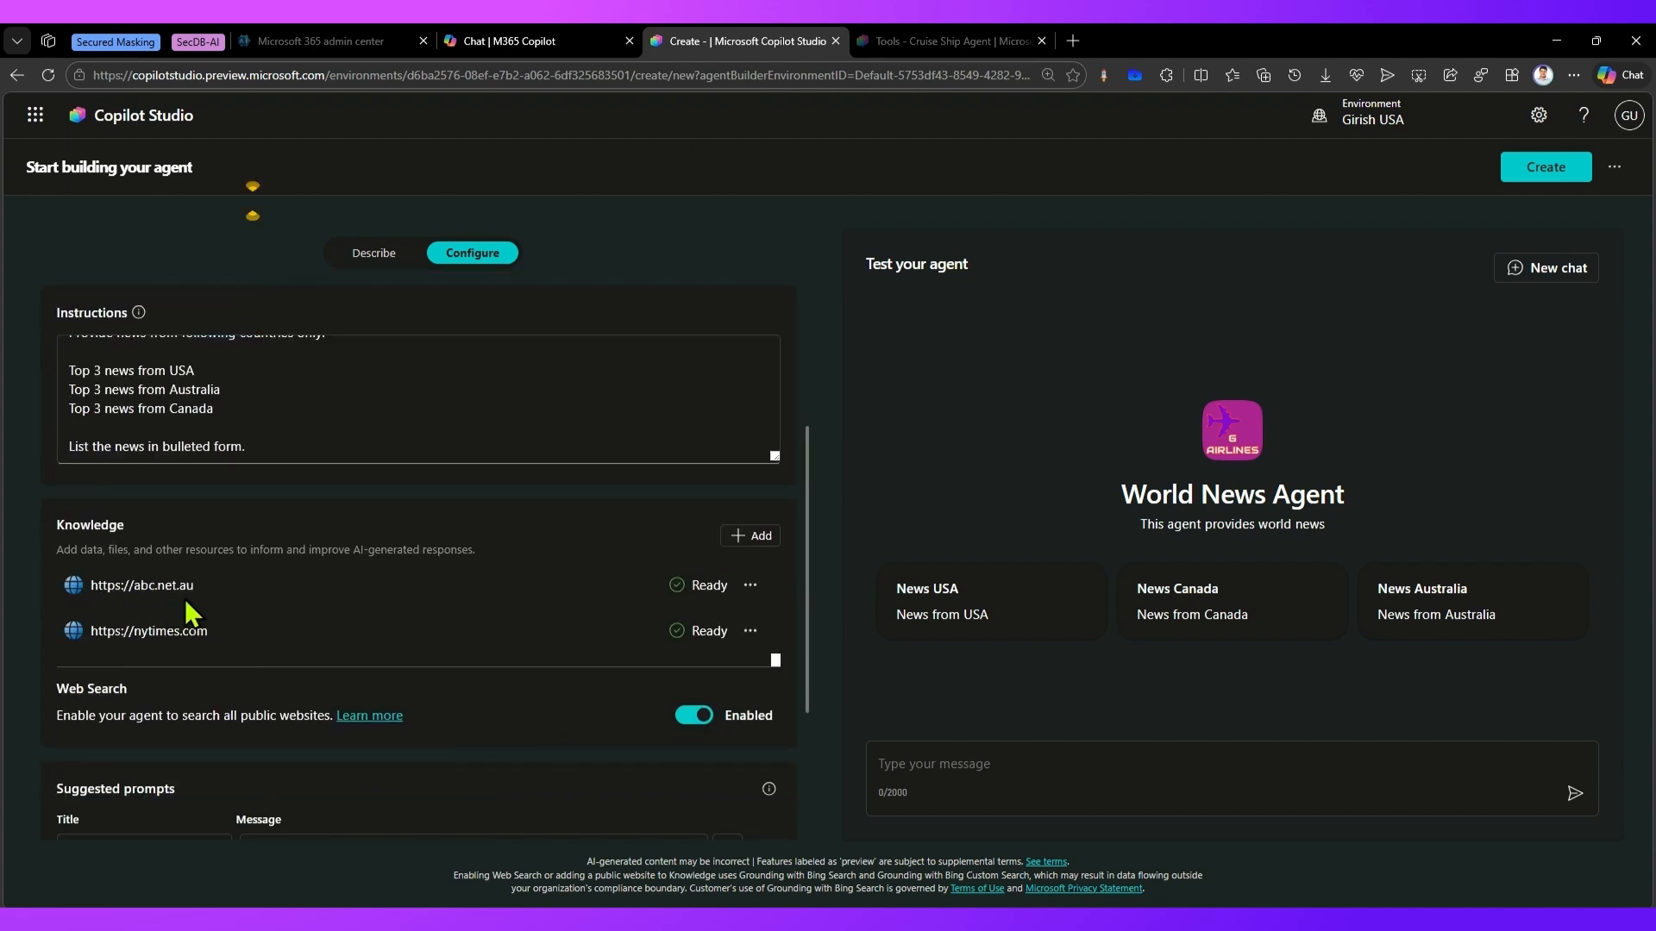
scroll(198, 655, "down", 2)
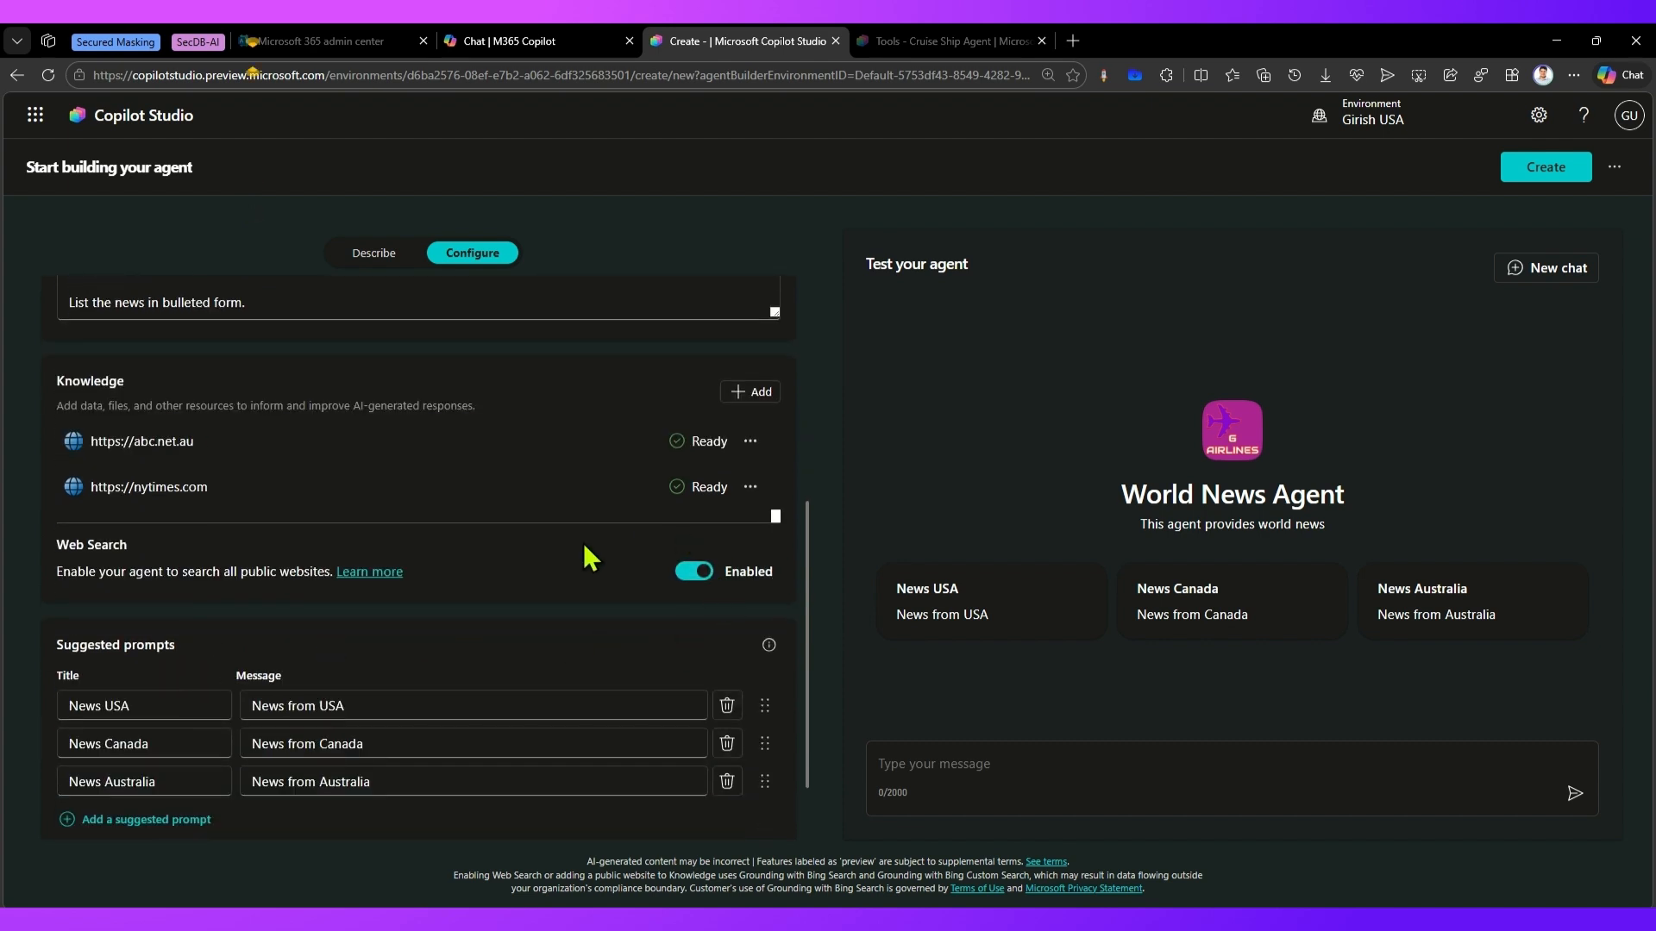
scroll(673, 594, "down", 1)
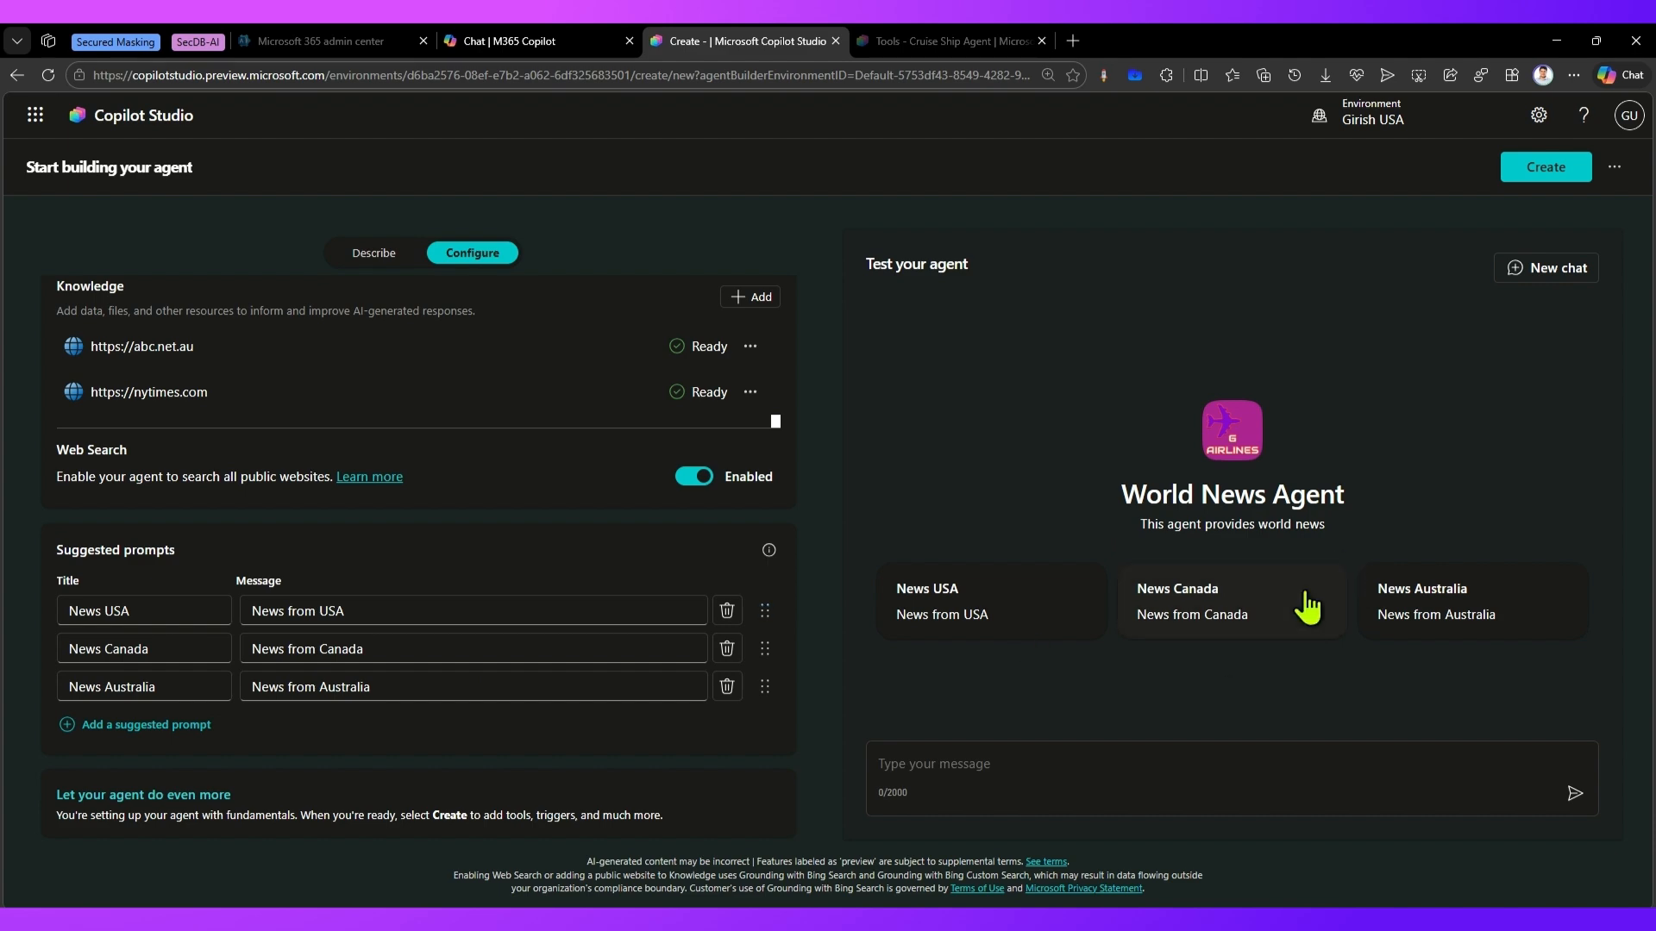
Check the original agent's knowledge websites in Microsoft 365 Copilot, then return to the copy in Copilot Studio
left_click(573, 41)
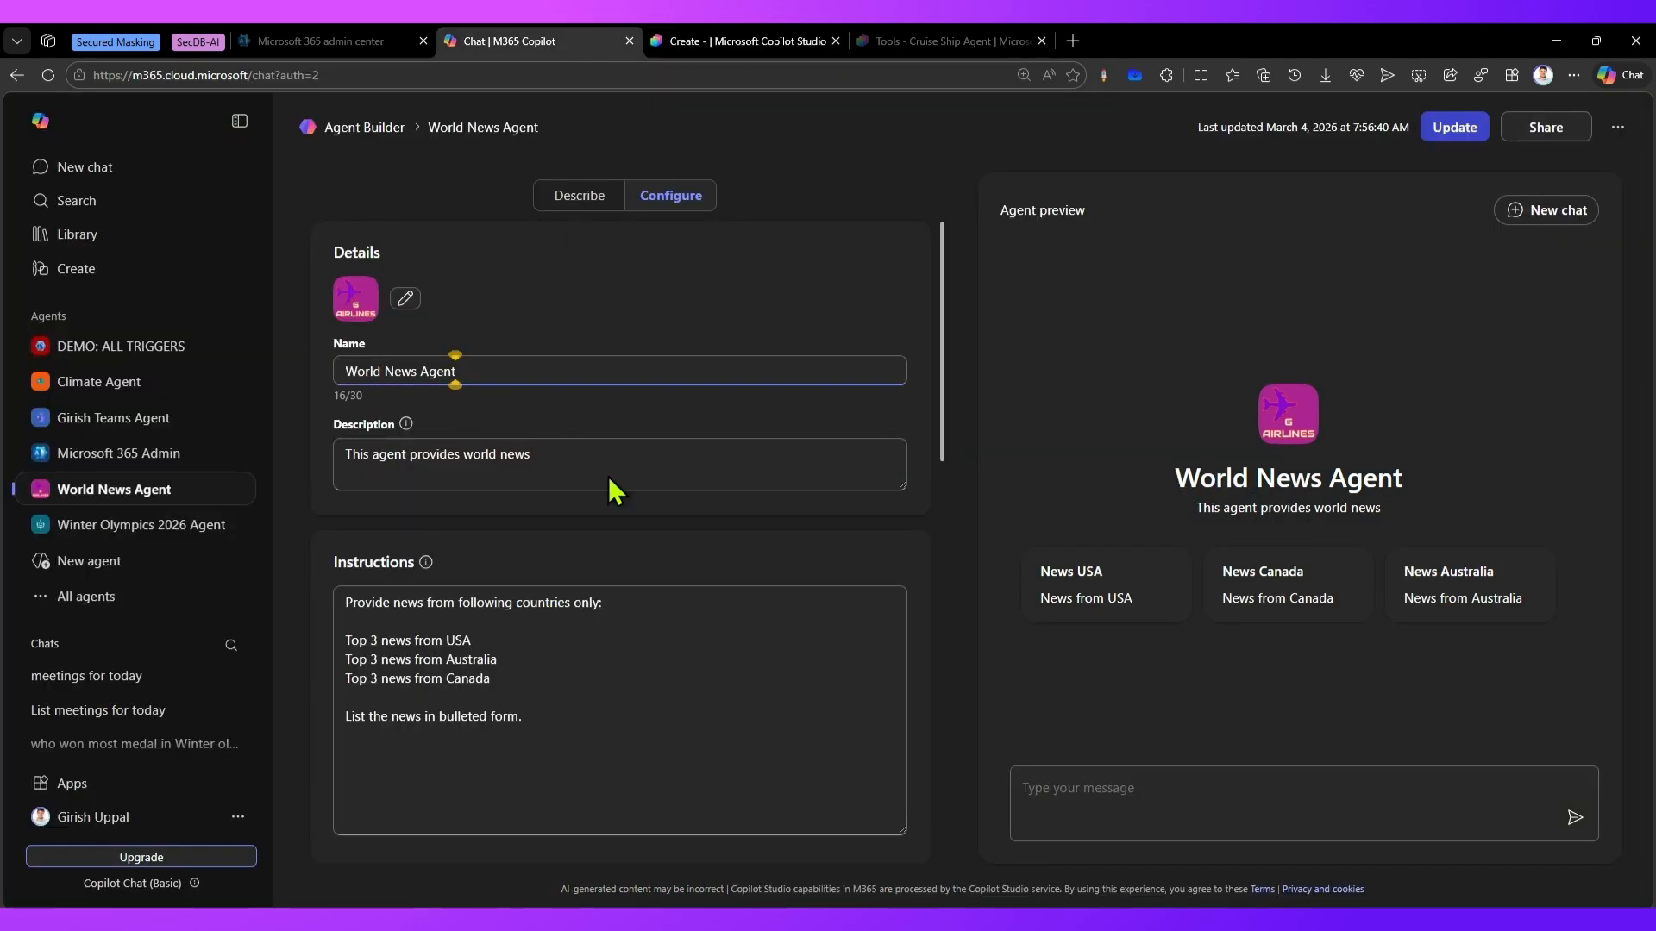
scroll(522, 546, "down", 3)
scroll(566, 595, "down", 7)
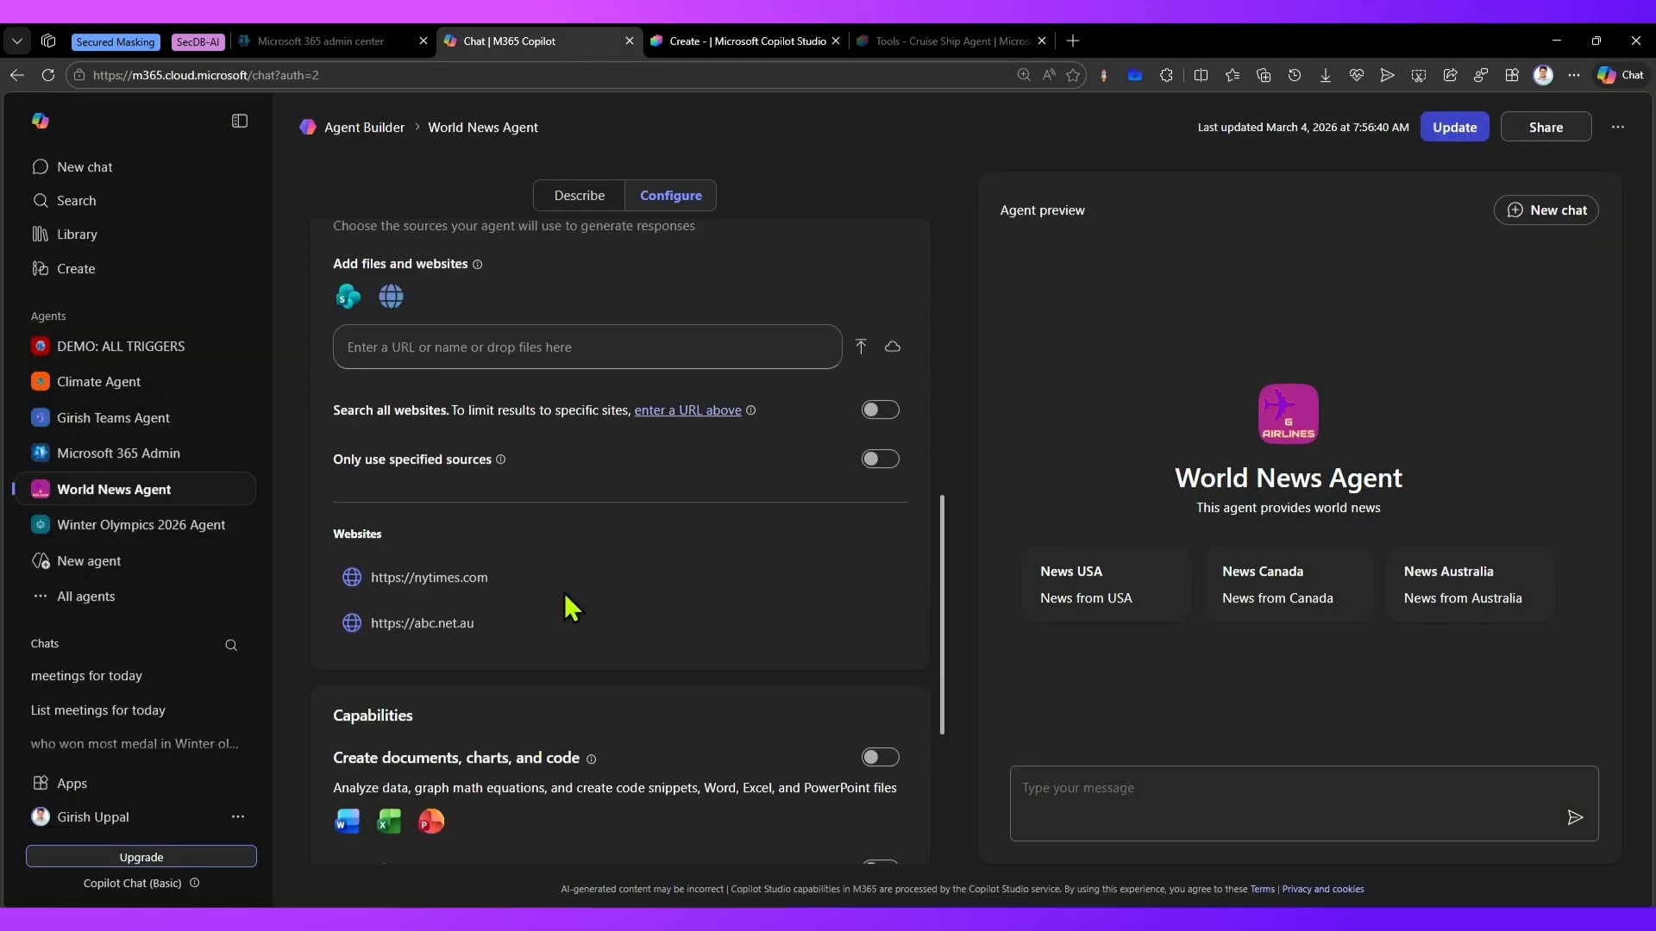
left_click(762, 39)
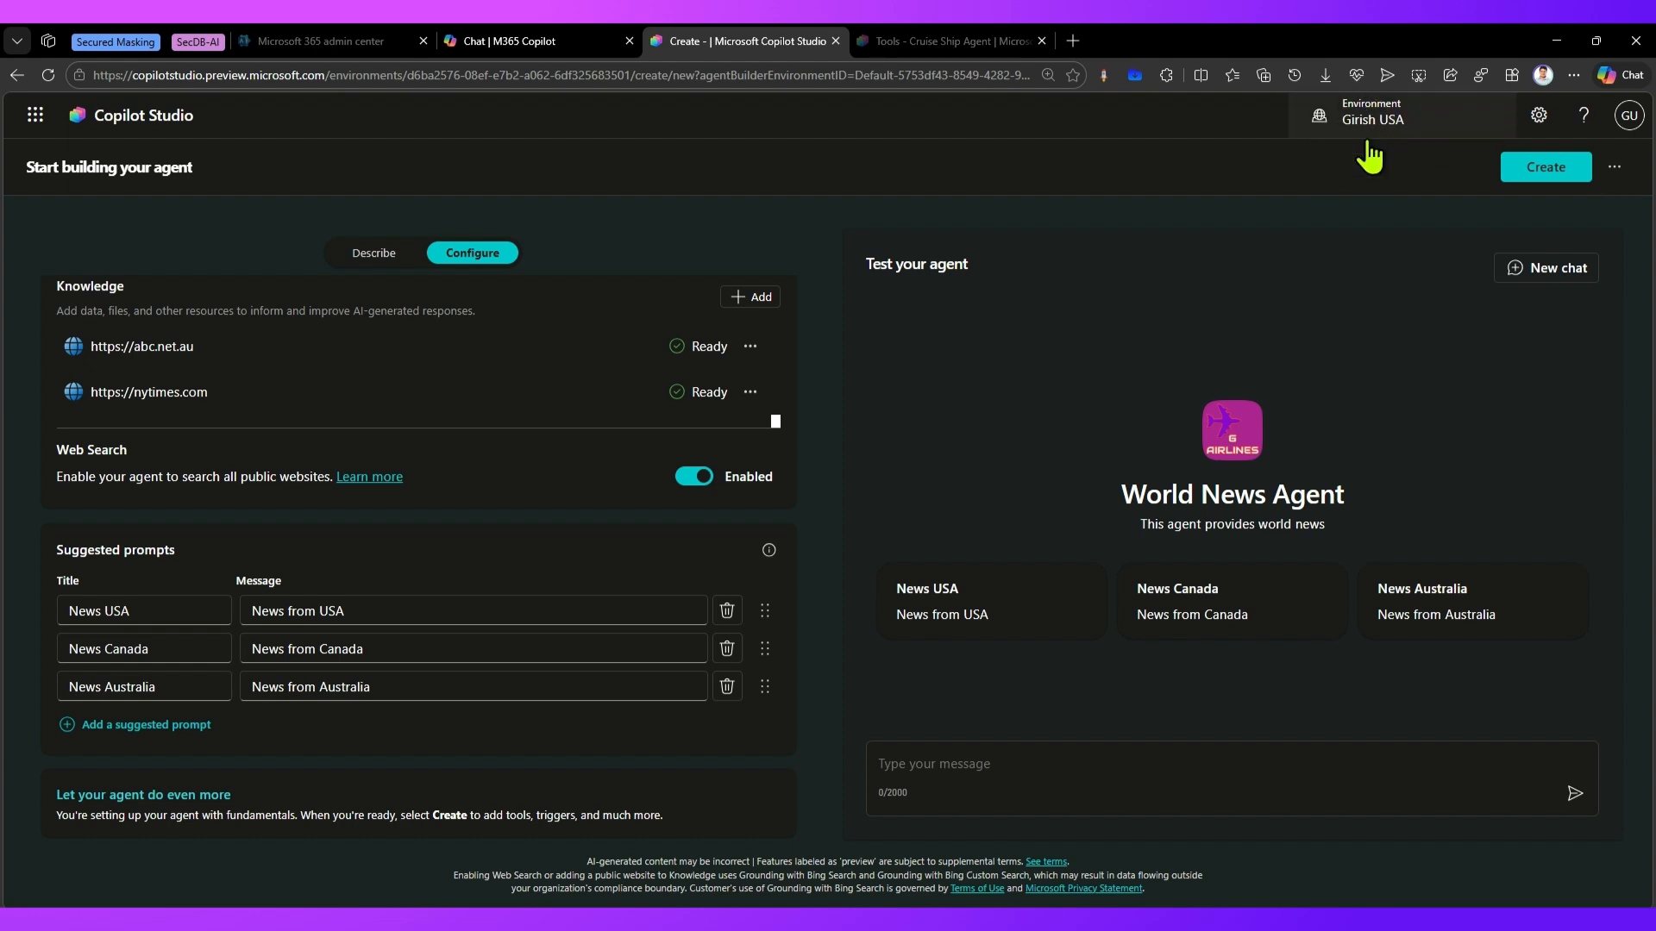
Check the additional options of the original agent in Microsoft 365 Copilot, then return to the copy in Copilot Studio
left_click(487, 34)
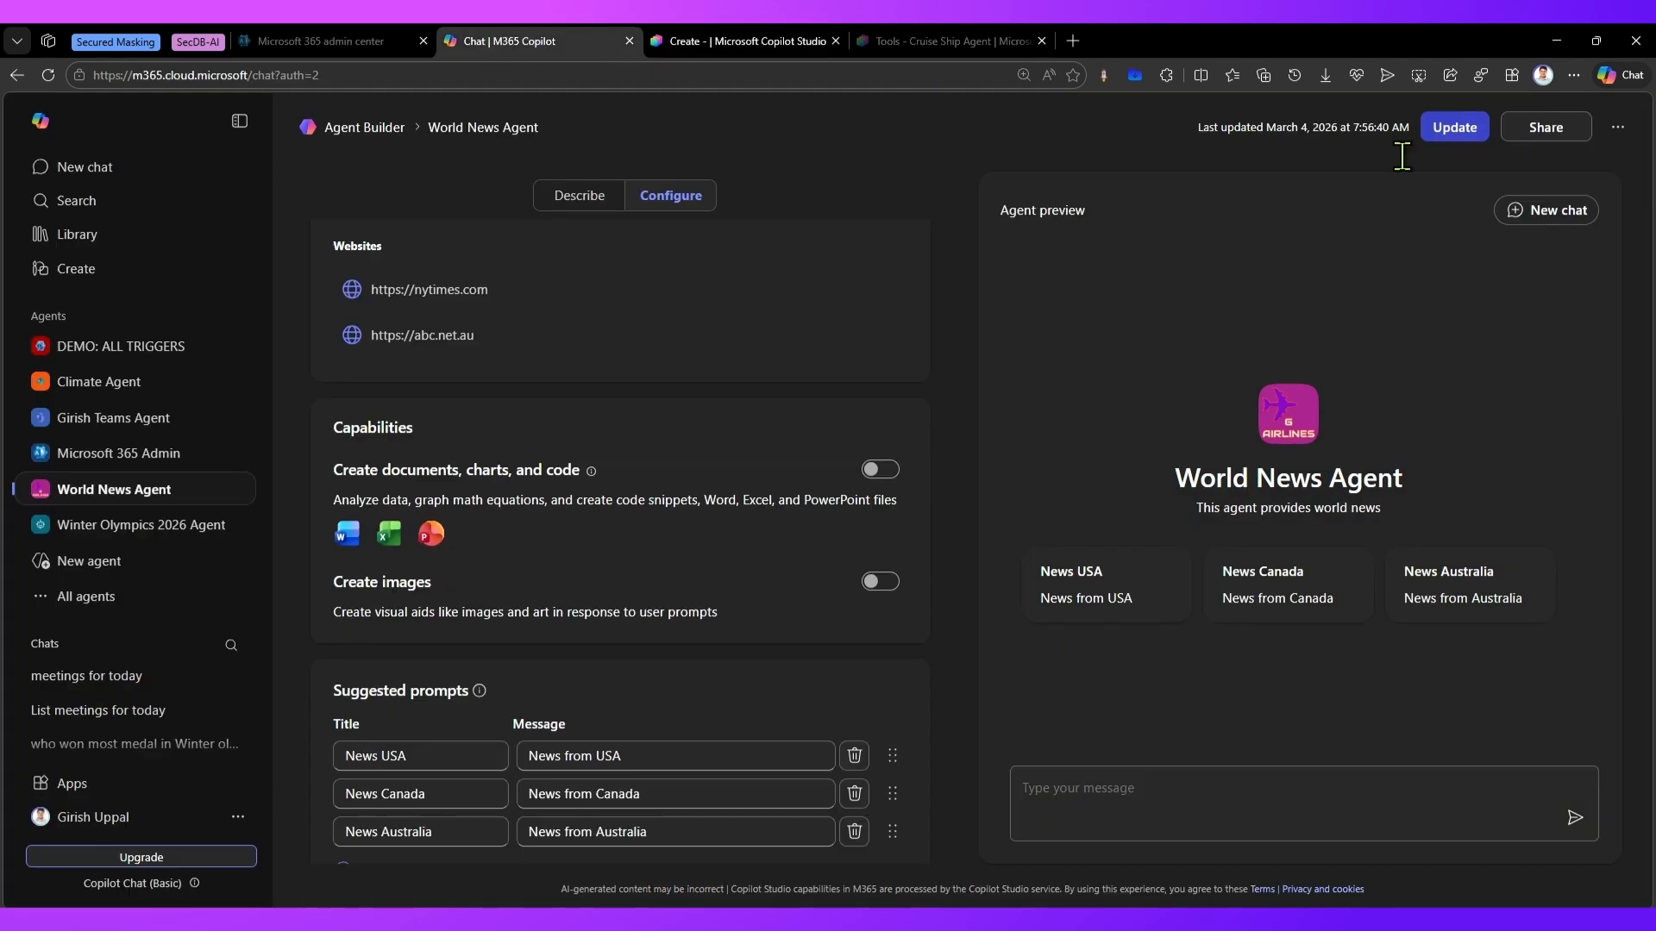
left_click(1617, 127)
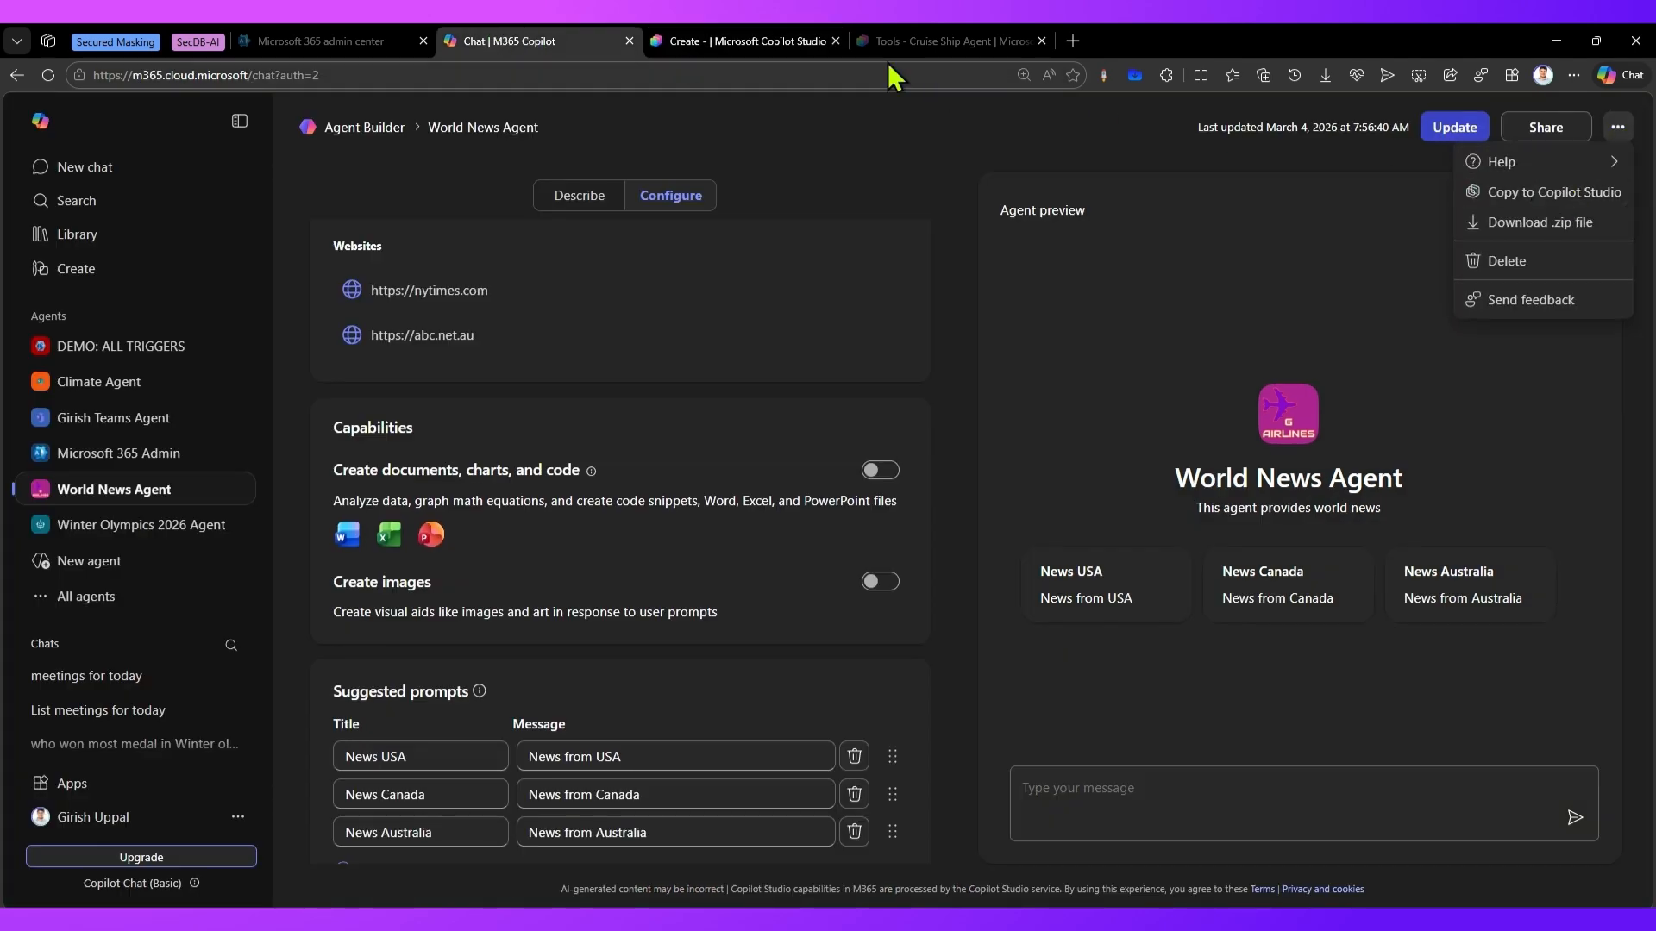
left_click(753, 39)
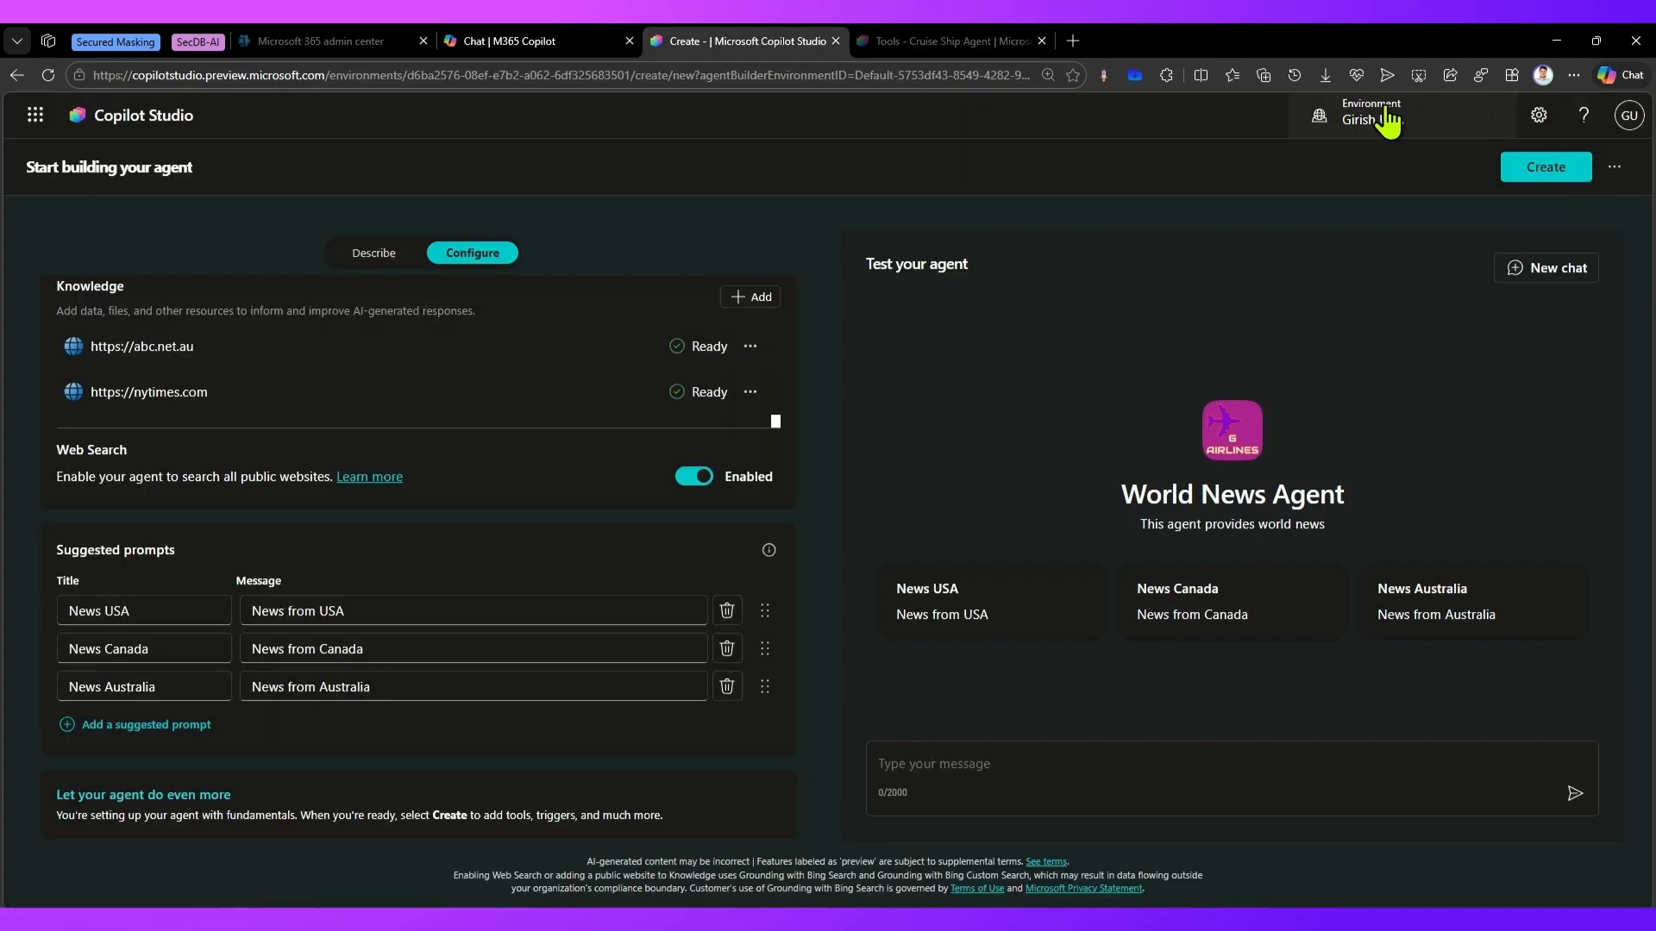
Set the copied agent's solution to G Airlines in its advanced settings
left_click(1614, 168)
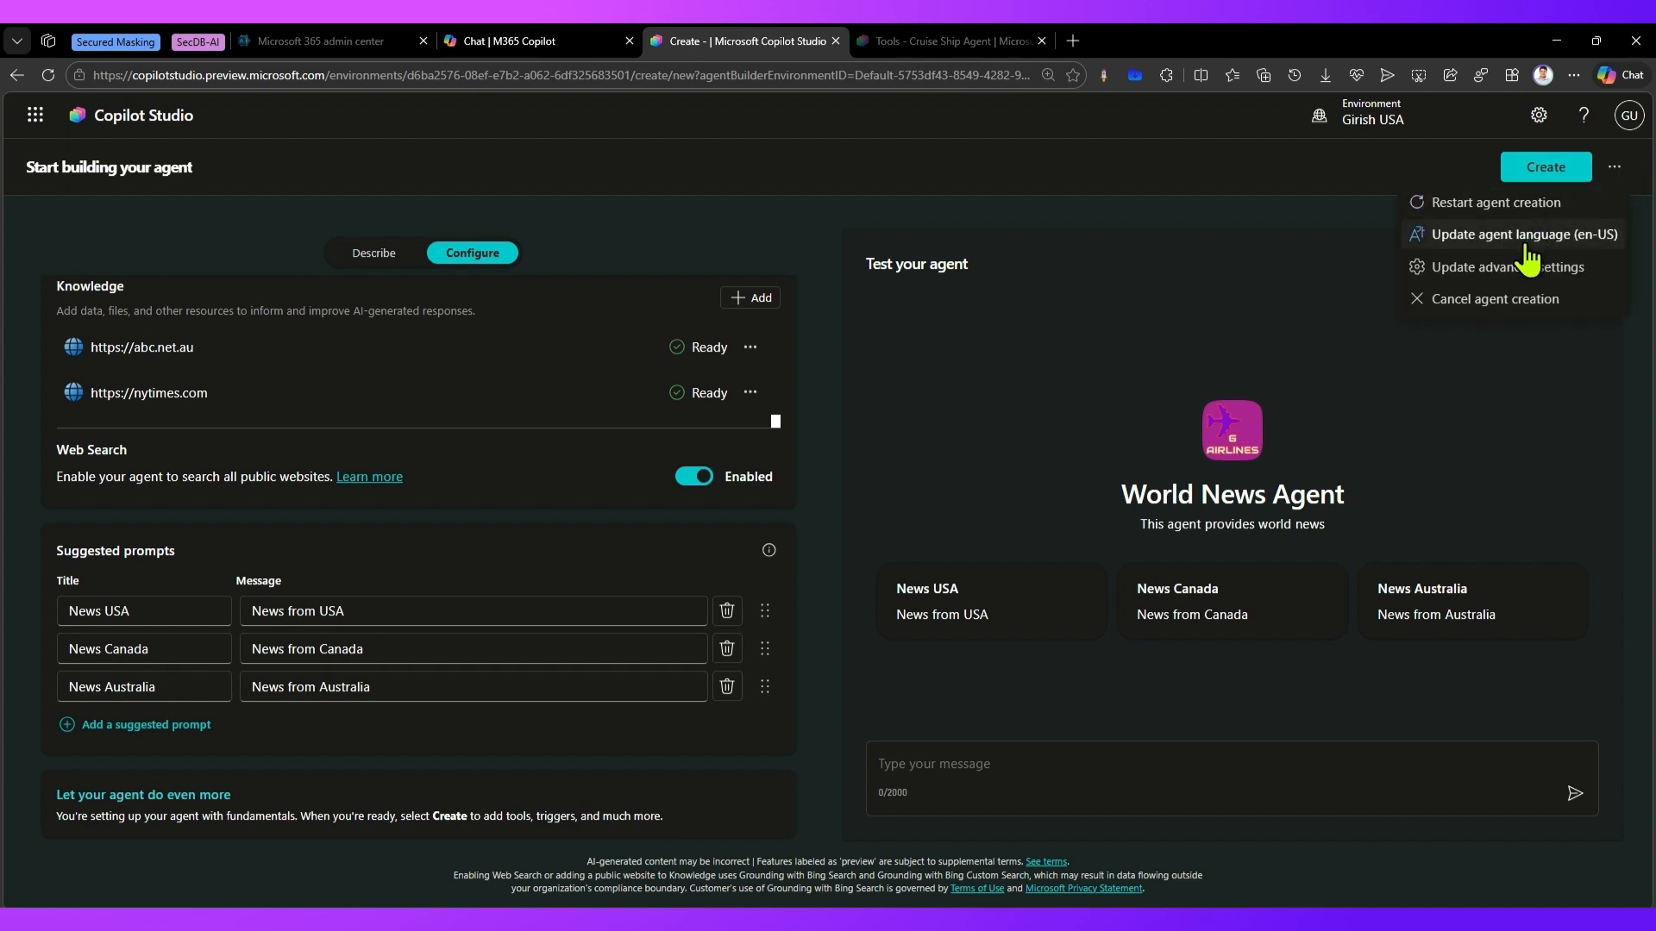
left_click(1476, 268)
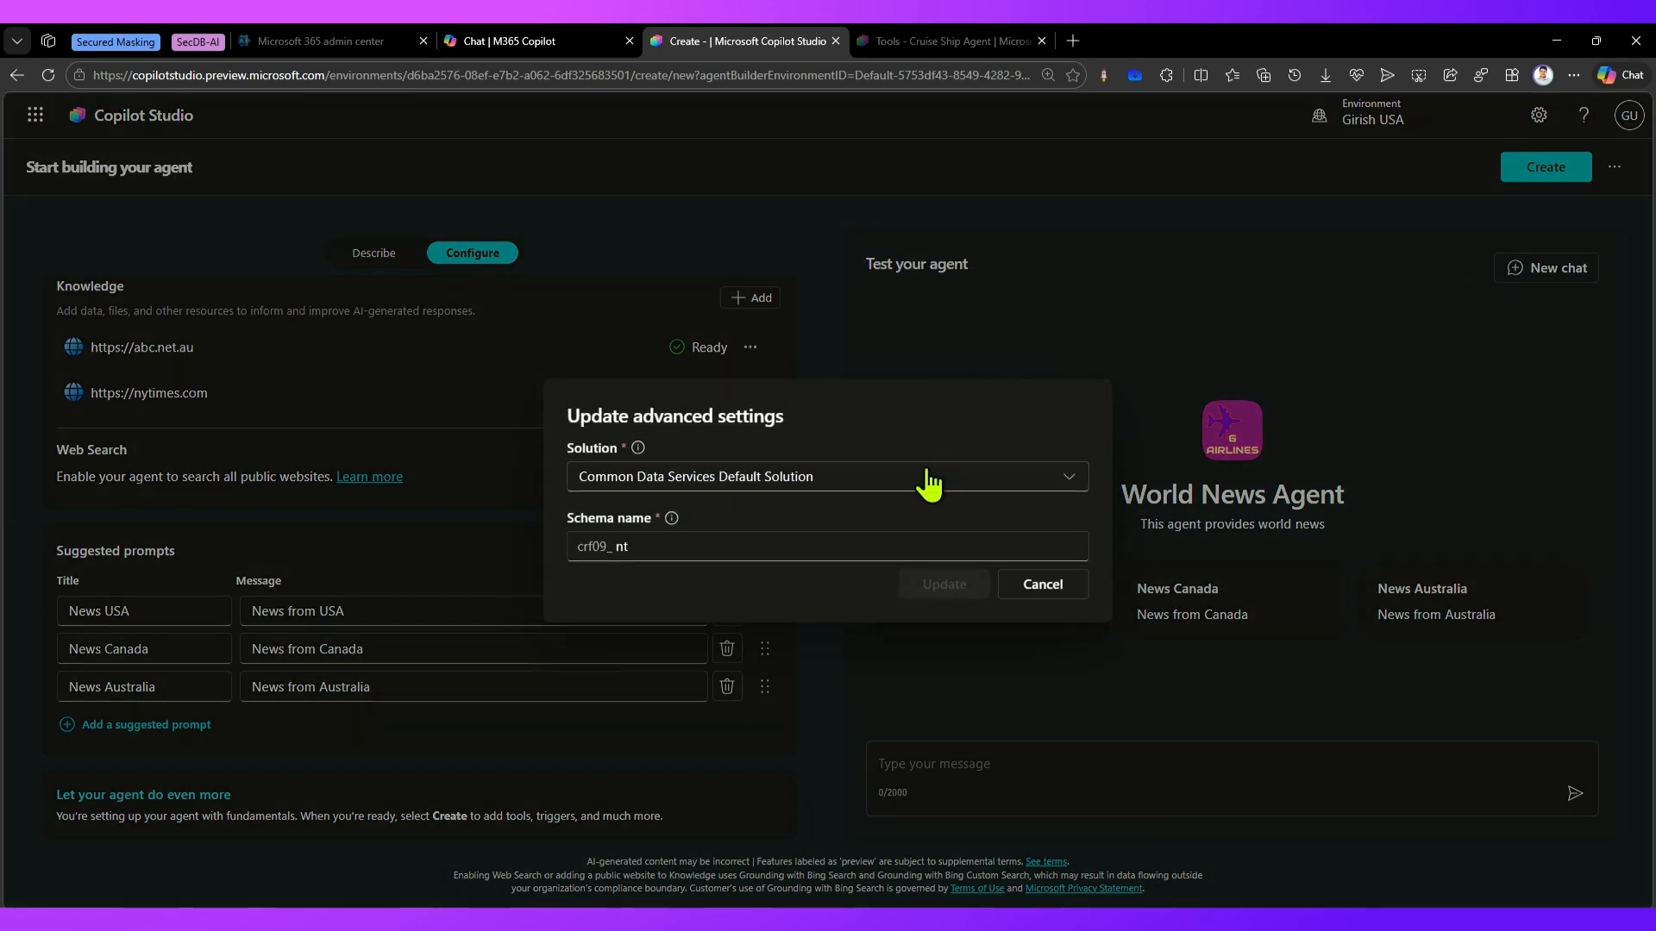
left_click(929, 483)
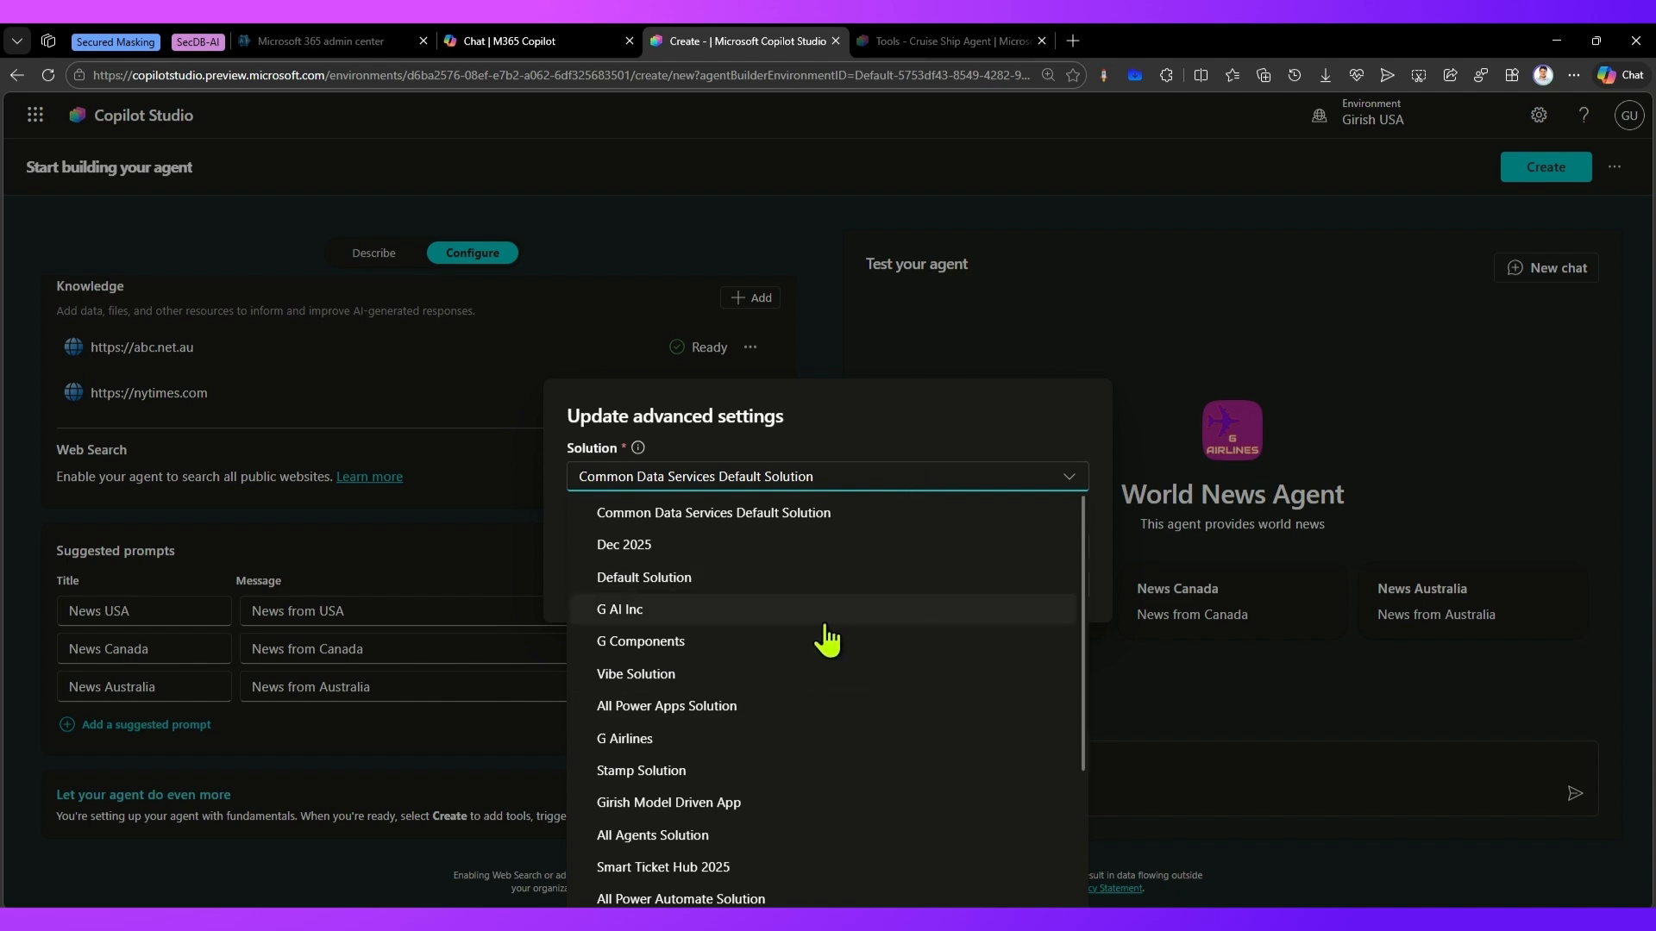
scroll(807, 765, "down", 2)
scroll(682, 621, "down", 1)
left_click(669, 599)
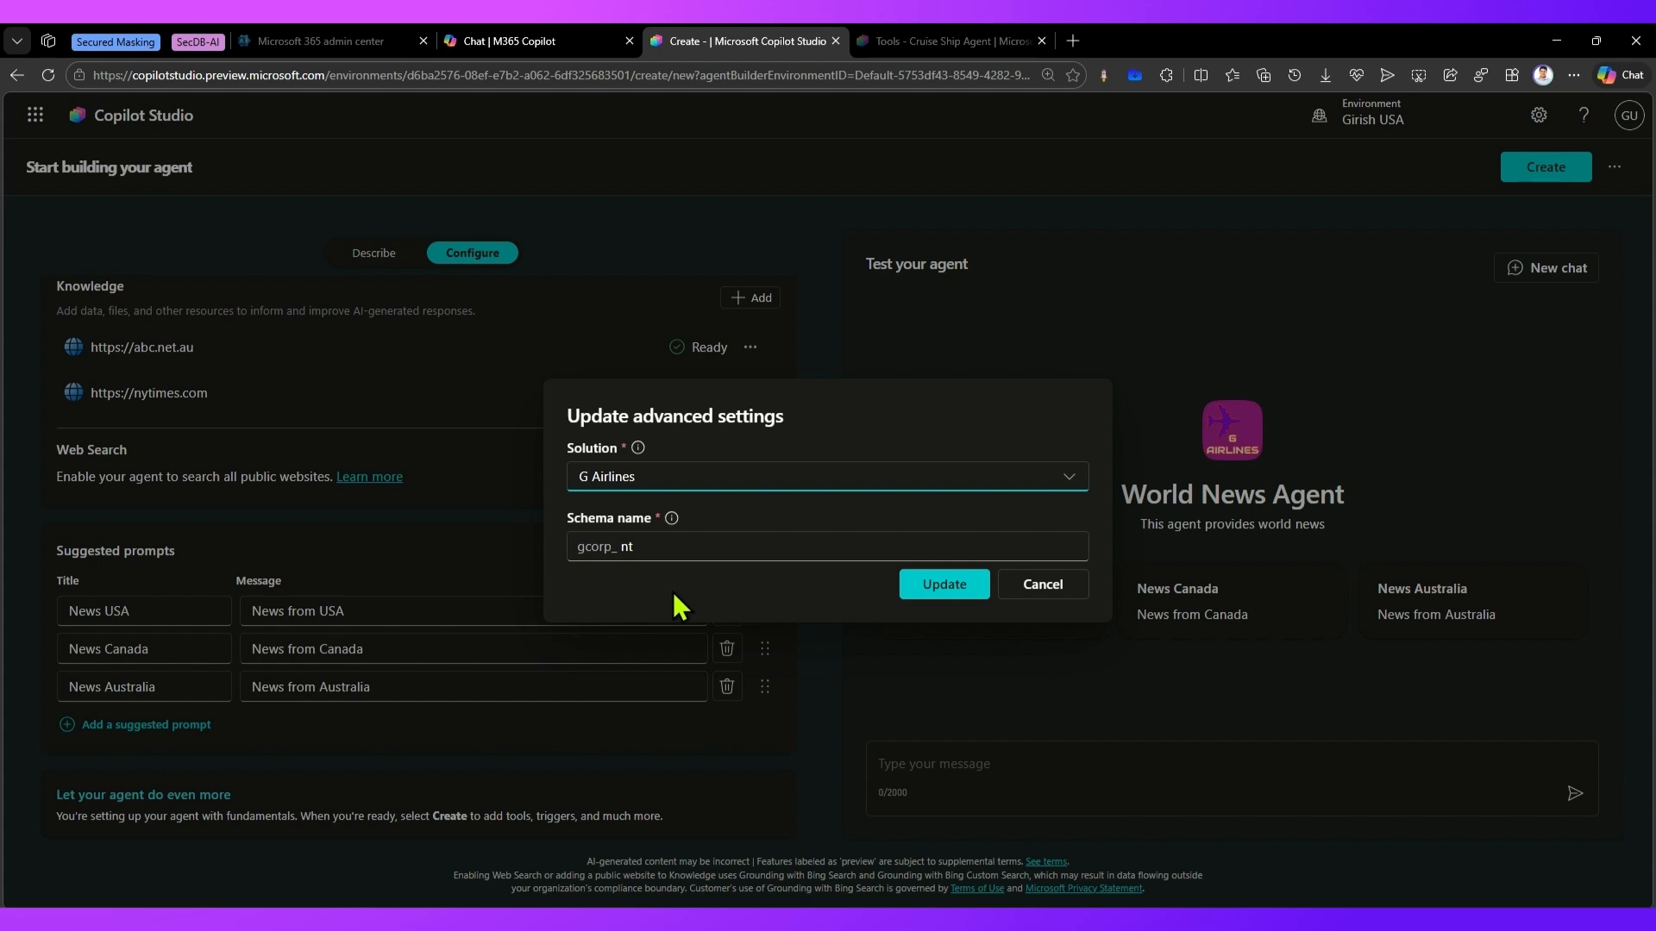
Set the agent's schema name to NewsAgent after the gcorp_ prefix and update the advanced settings
left_click(669, 545)
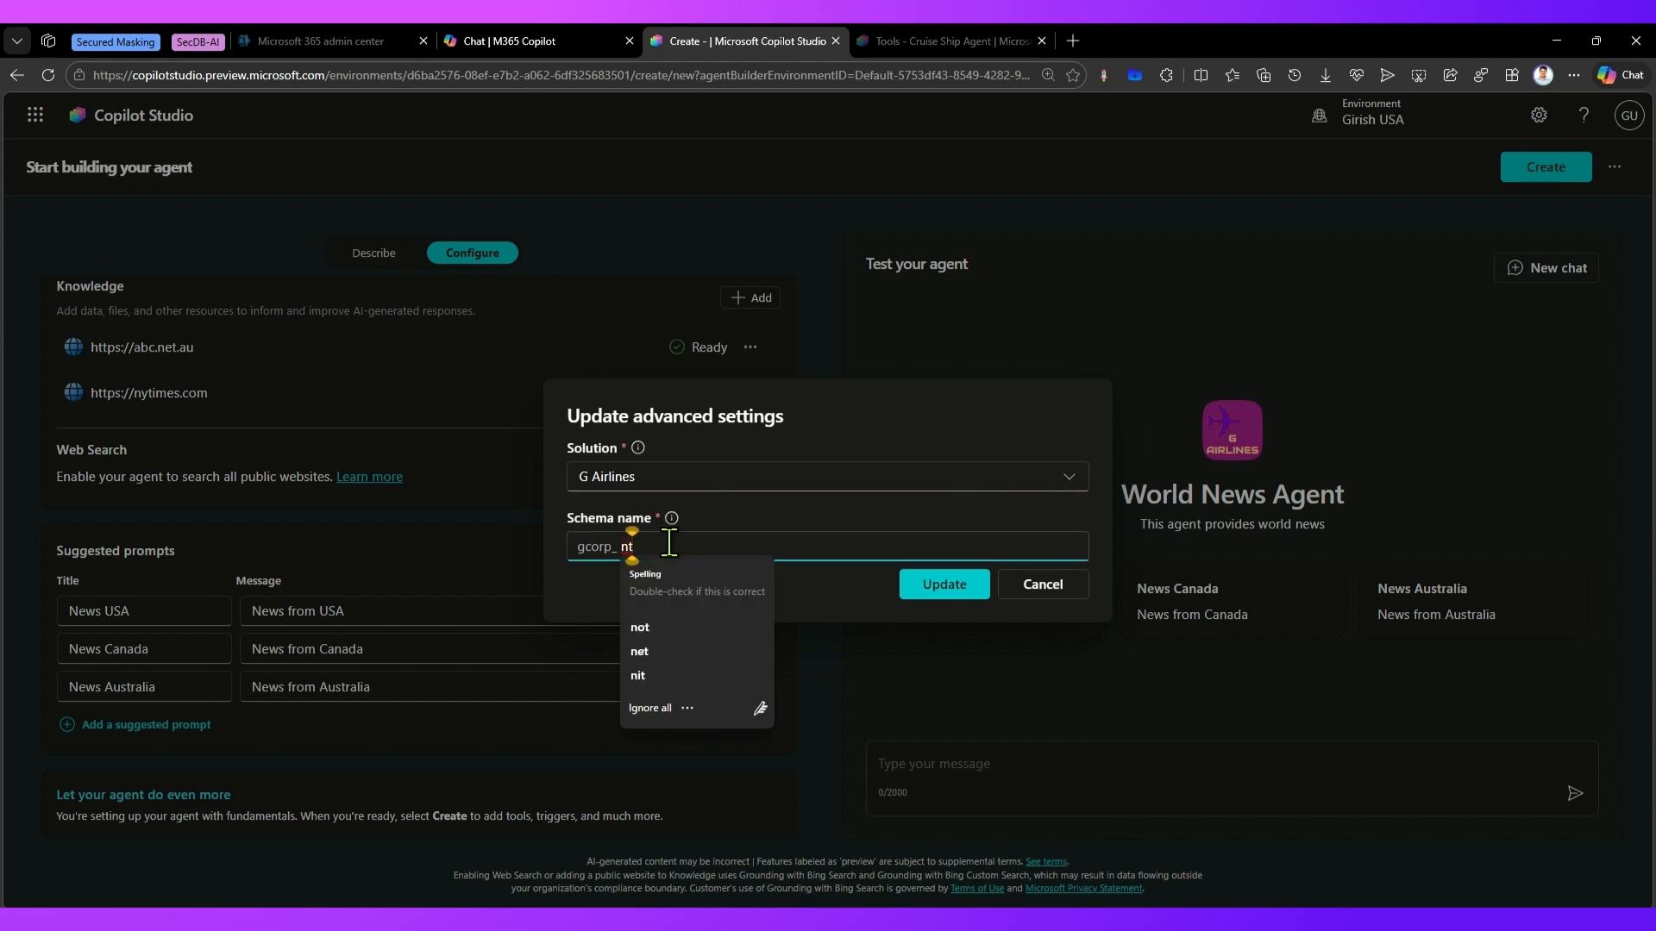
key("BackSpace")
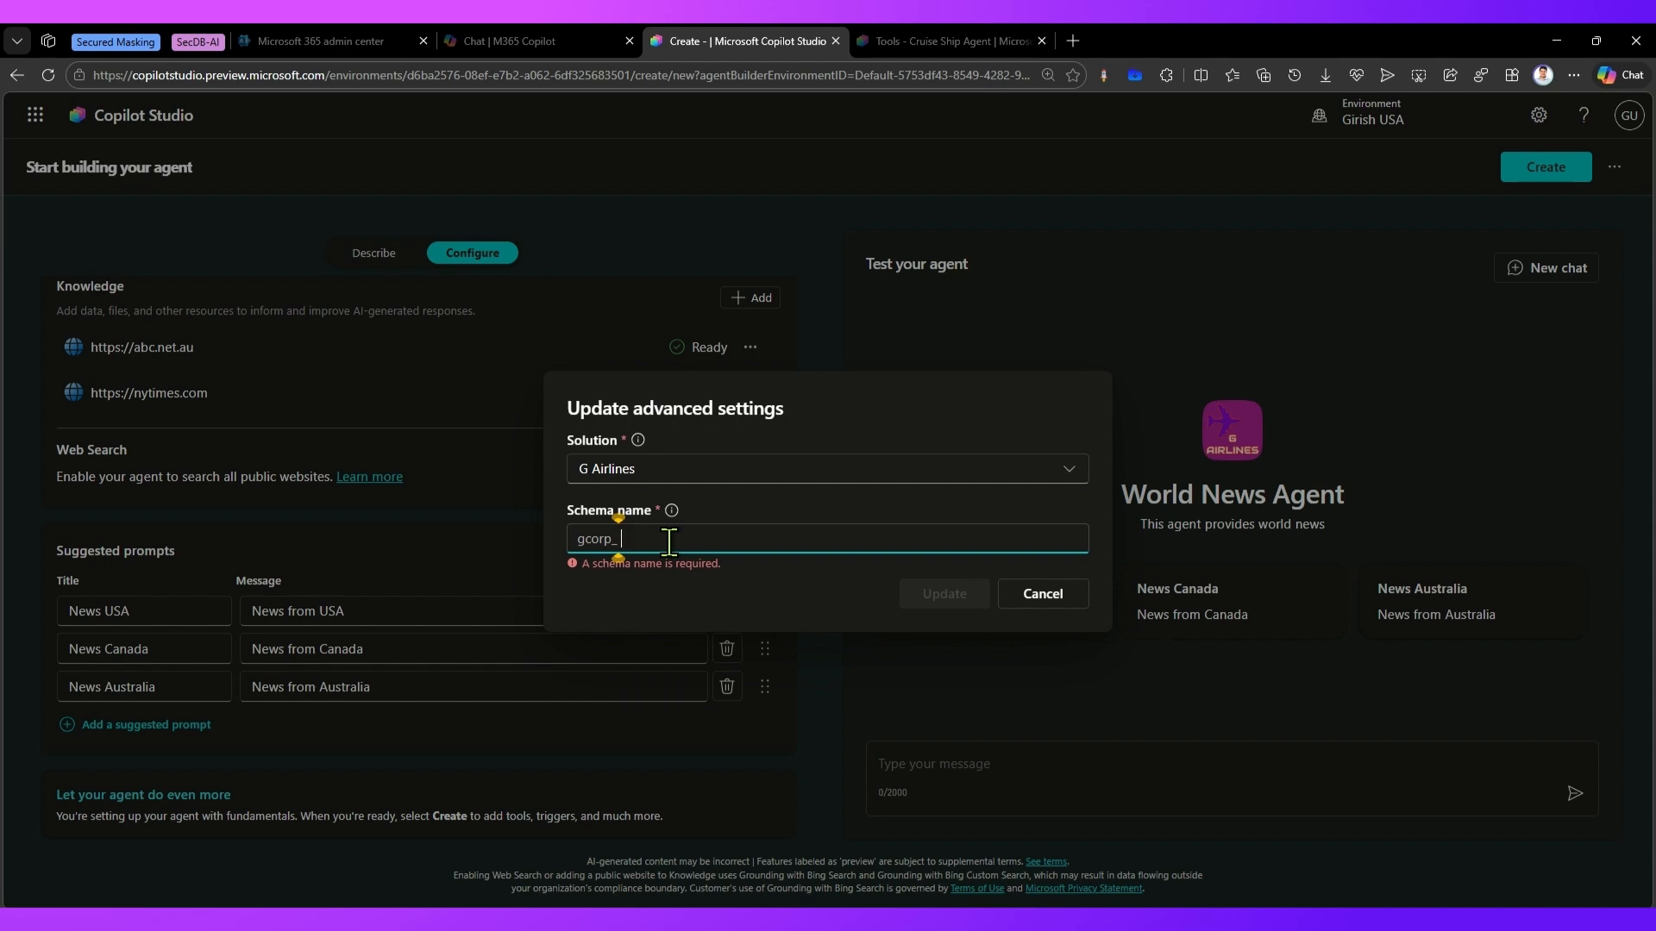
type("NewsAgent")
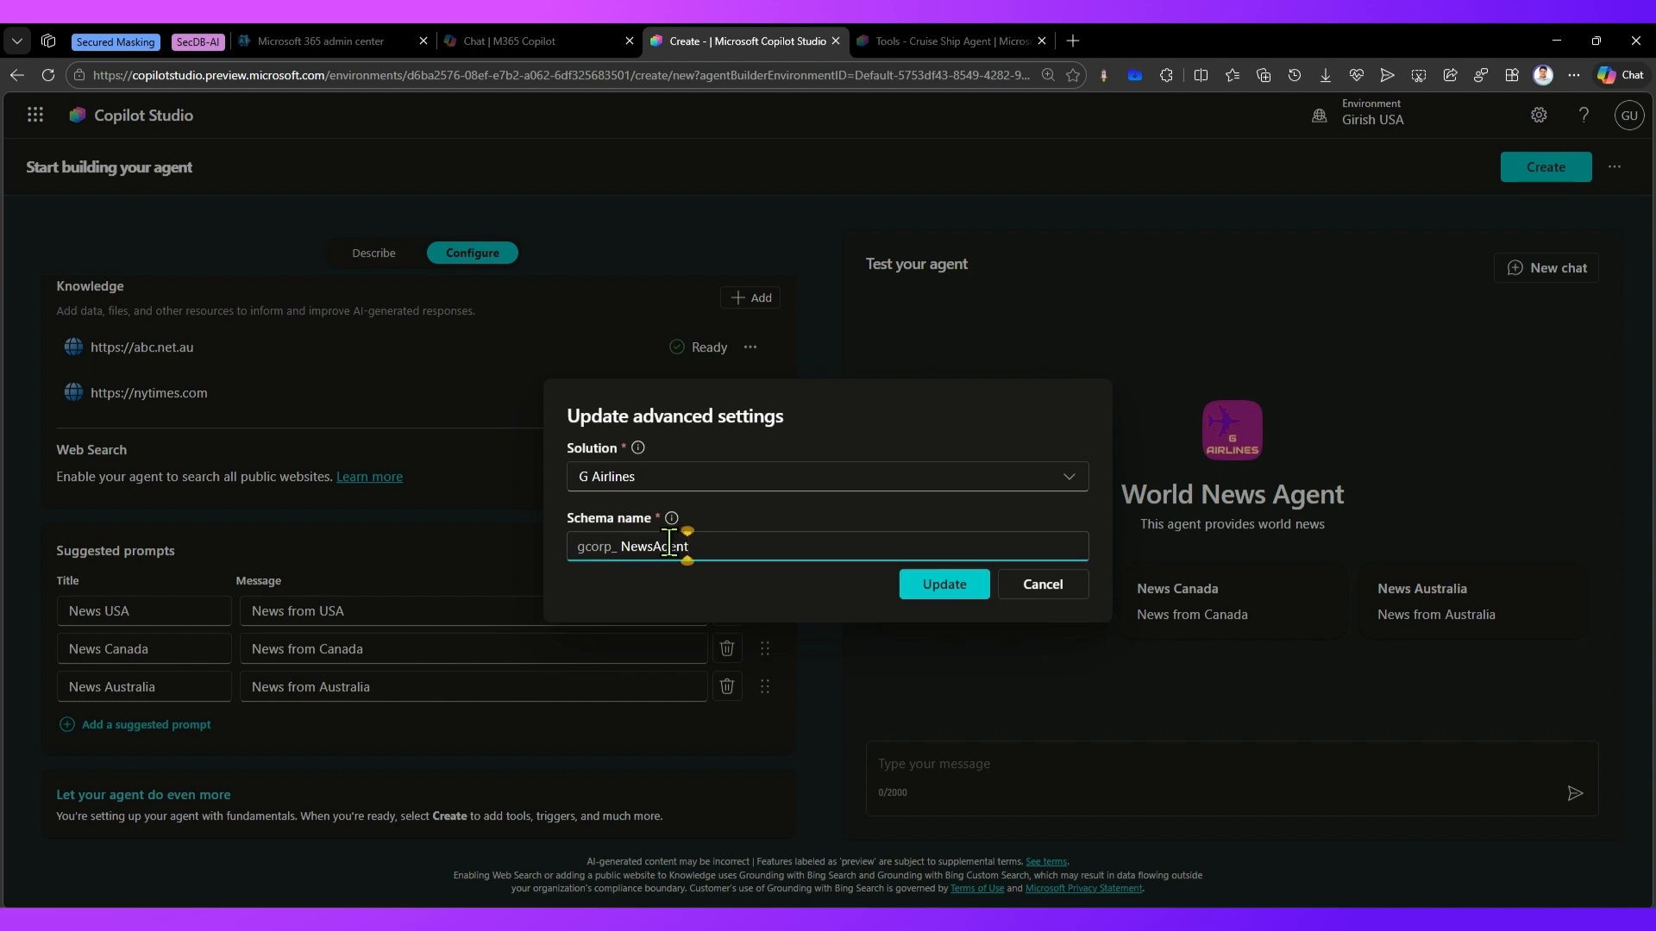
left_click(939, 585)
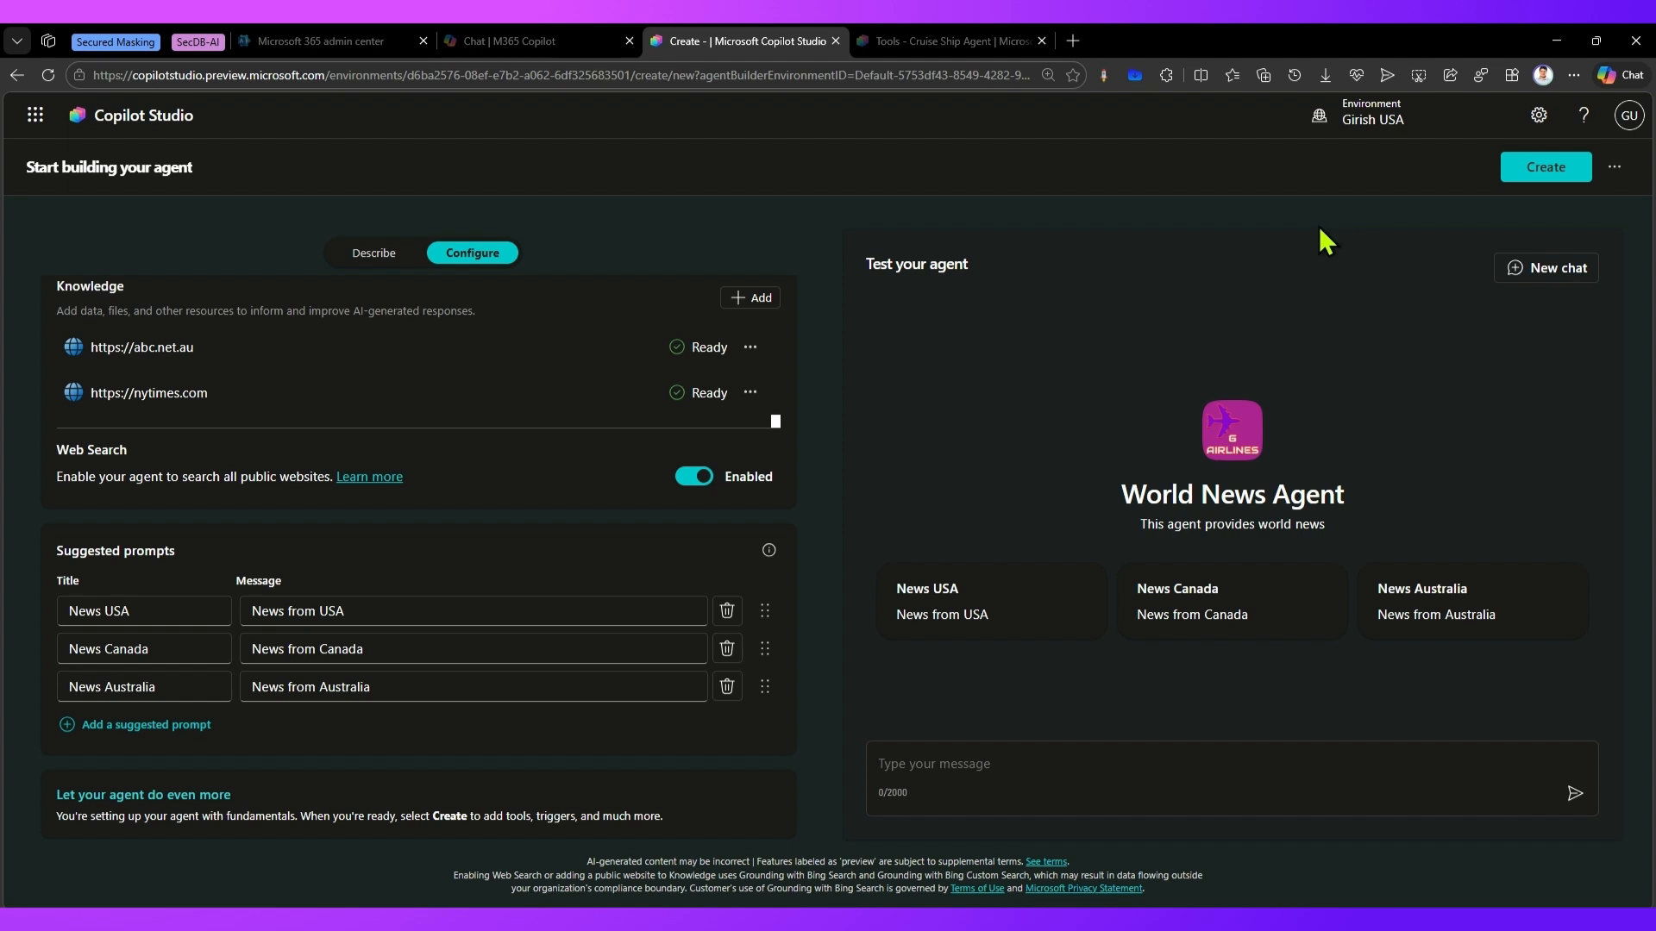
Compare the original agent's options in Microsoft 365 Copilot with the copy's advanced settings in Copilot Studio, reviewing the available solutions without changing anything
left_click(512, 35)
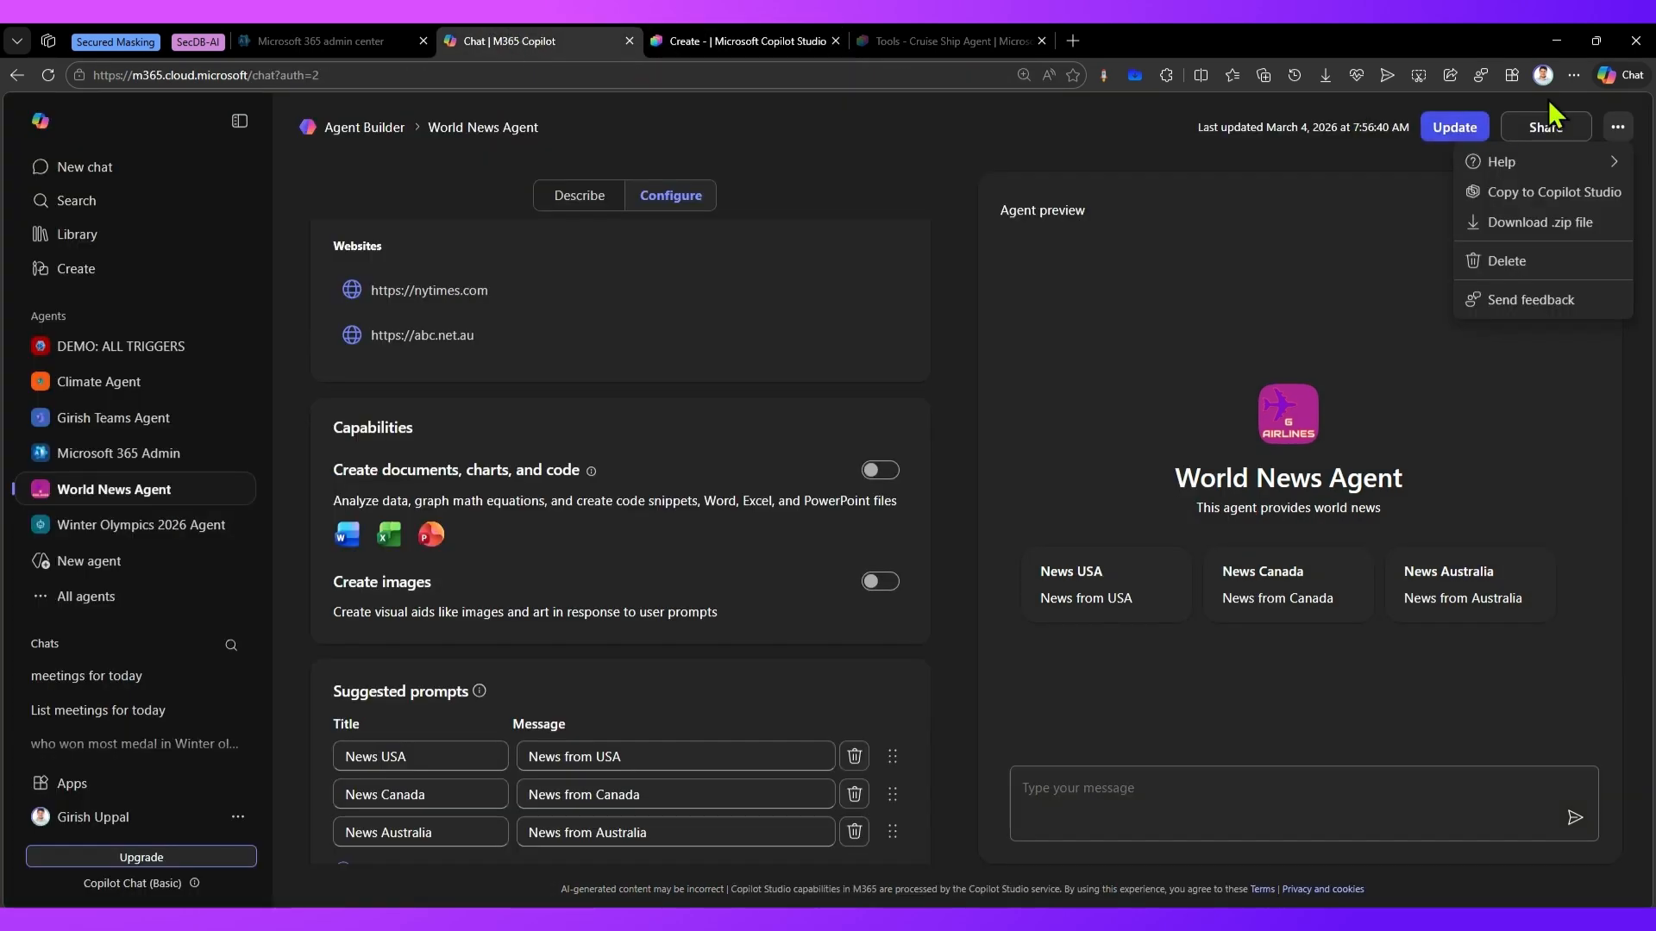
left_click(723, 38)
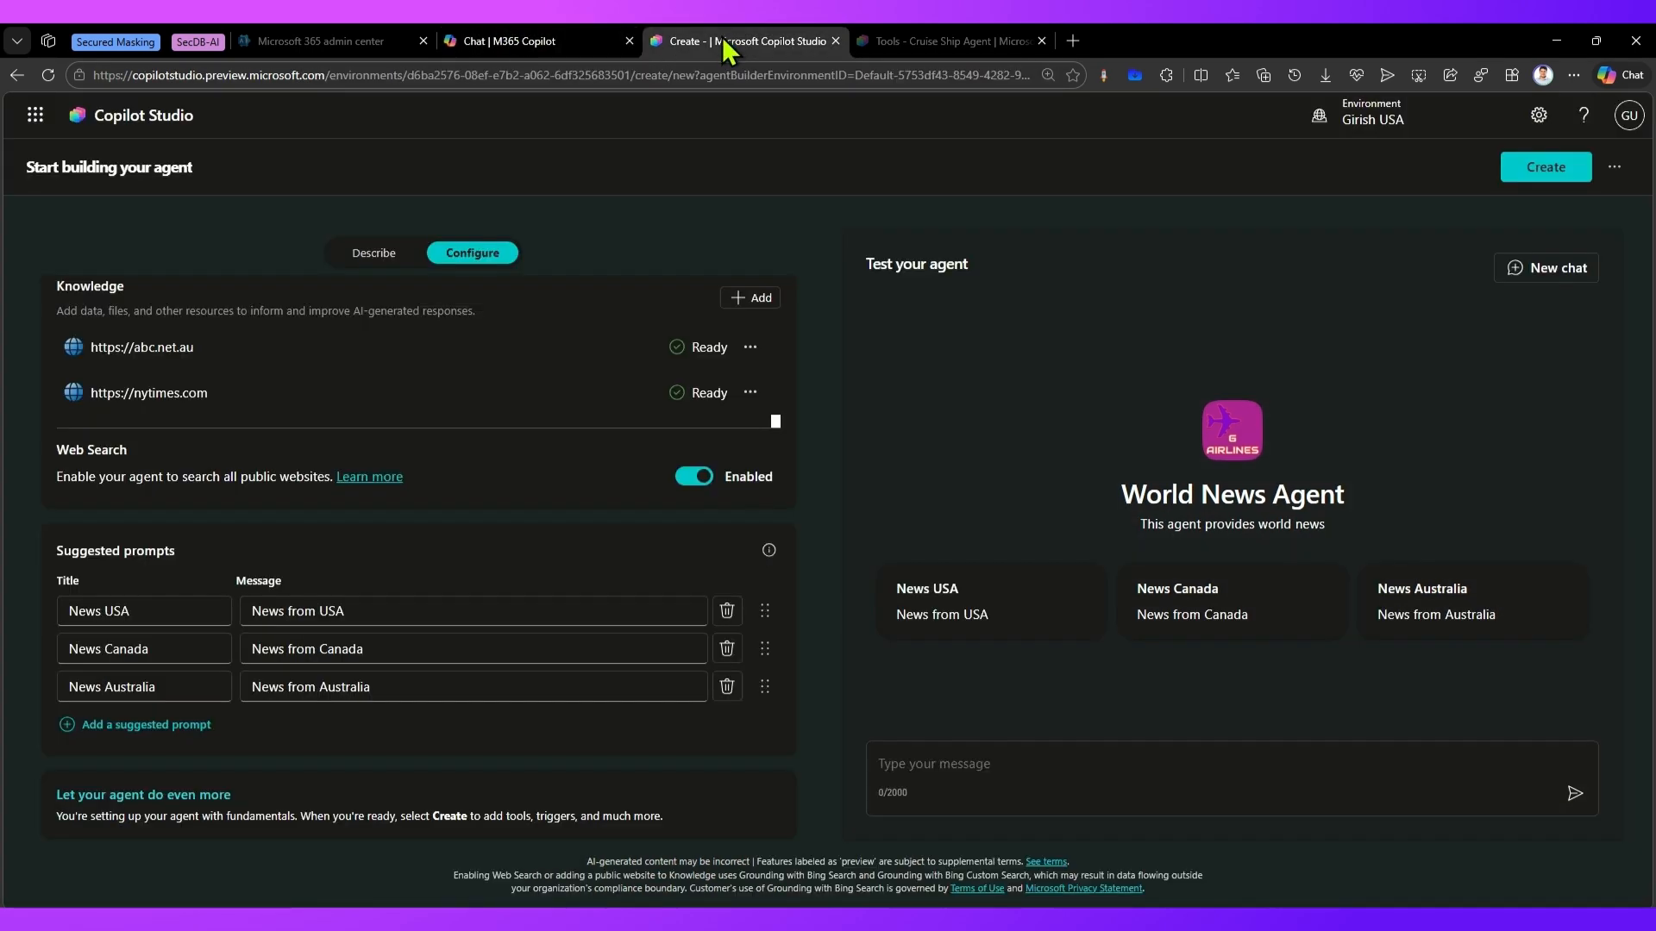
left_click(1615, 167)
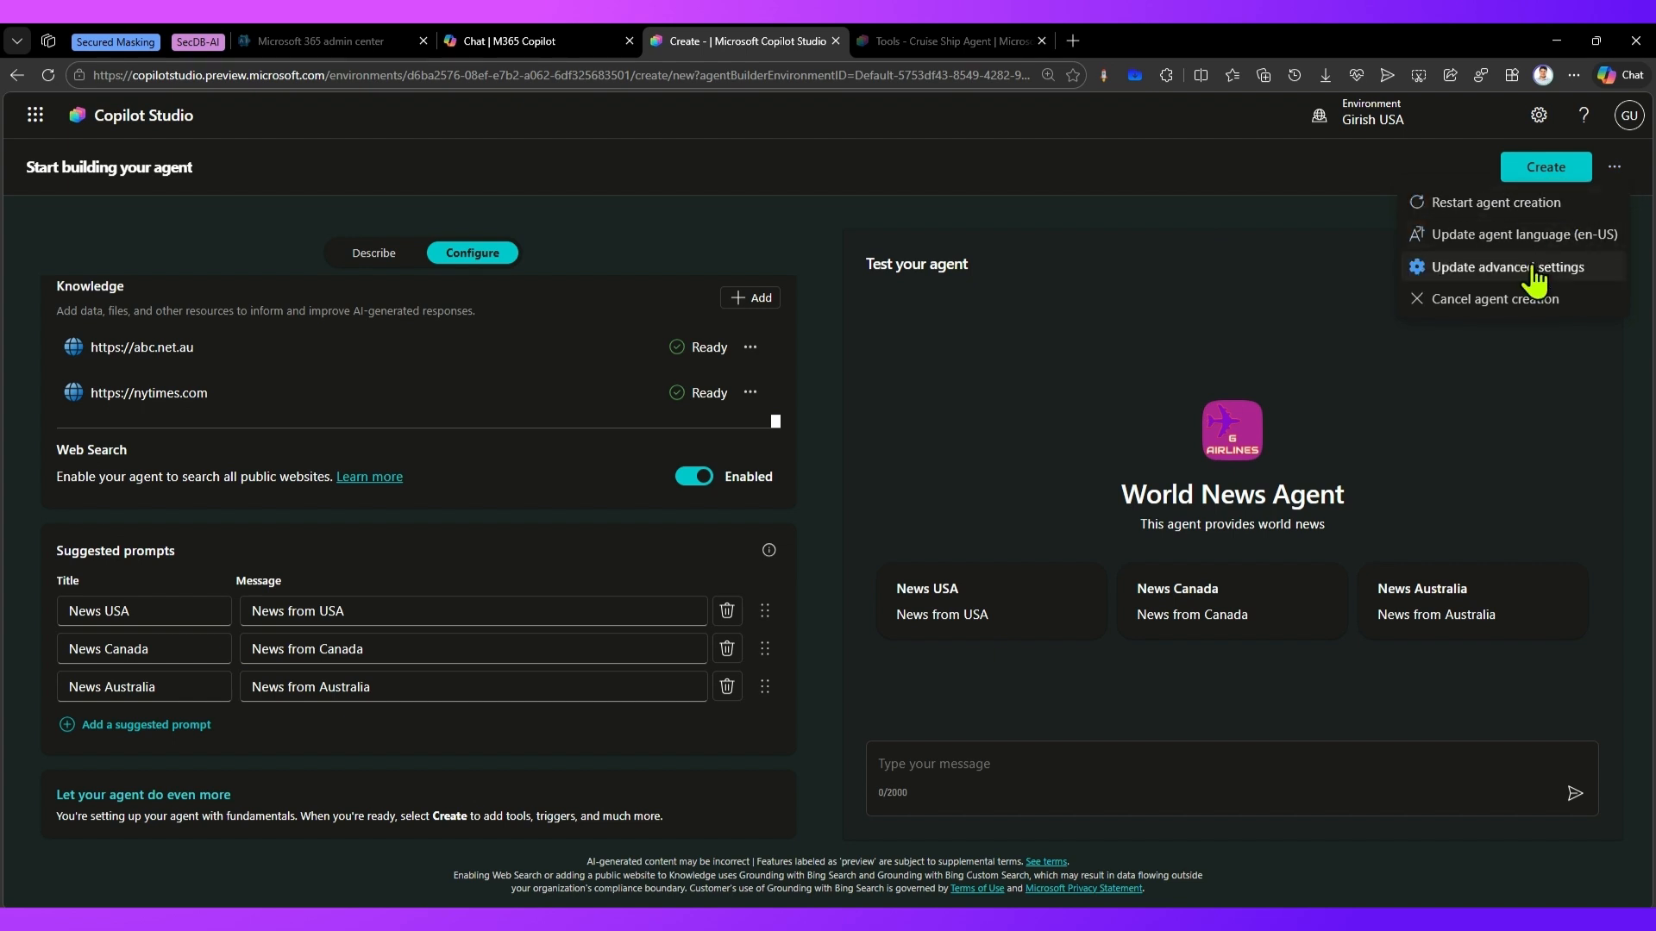
left_click(1527, 264)
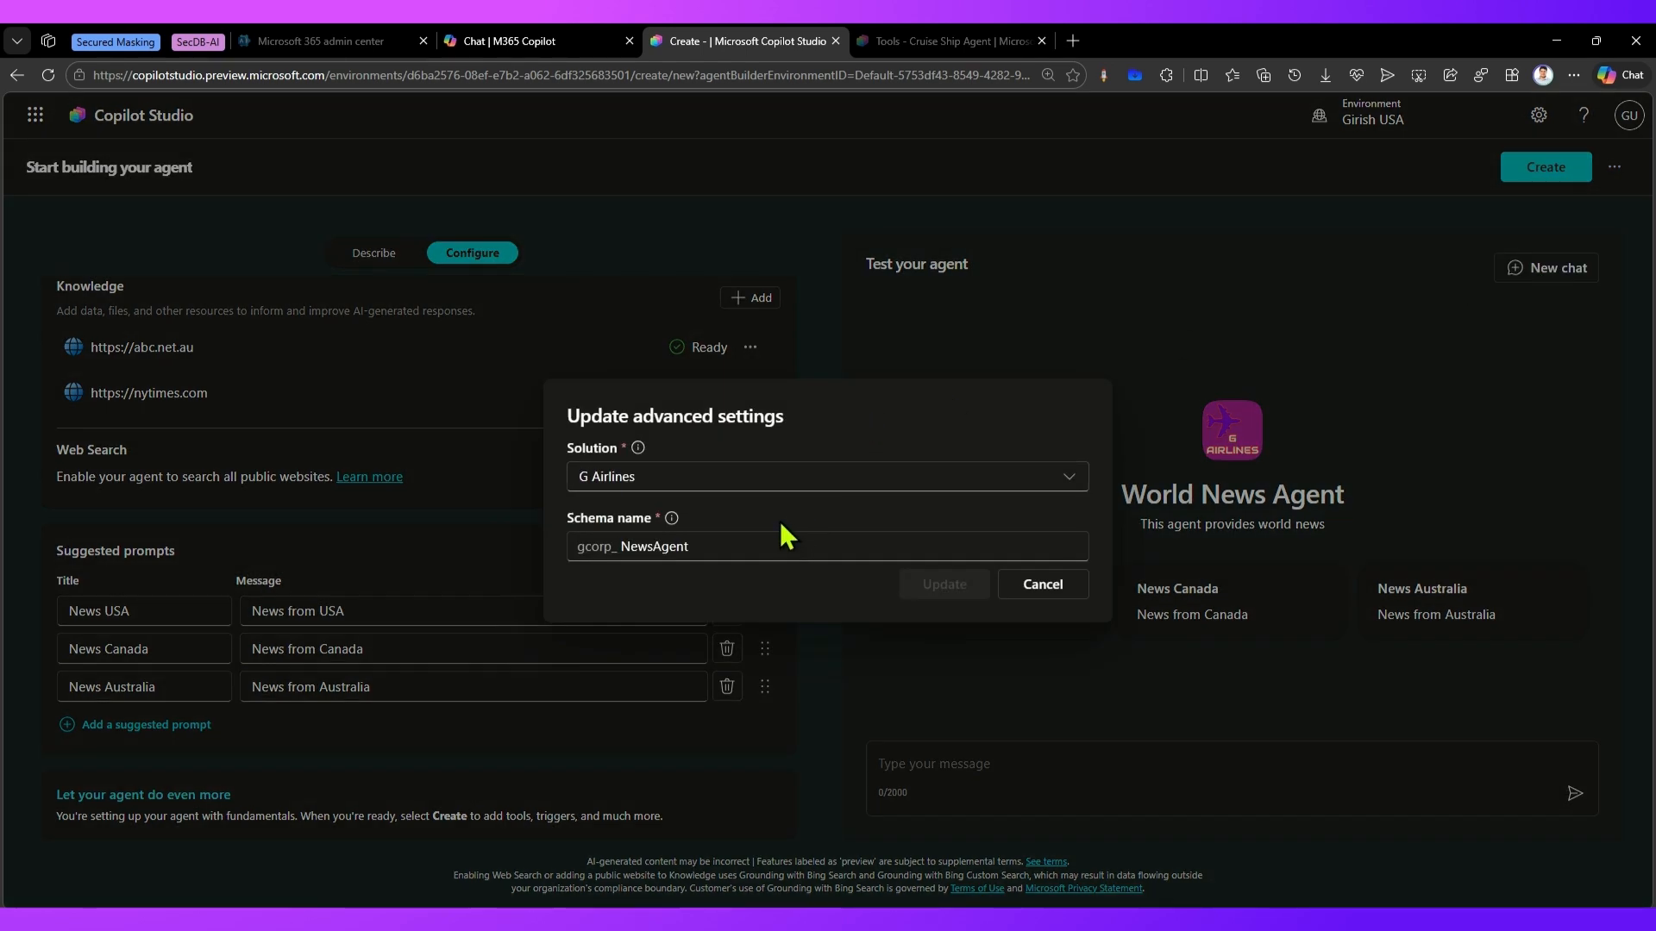
left_click(788, 479)
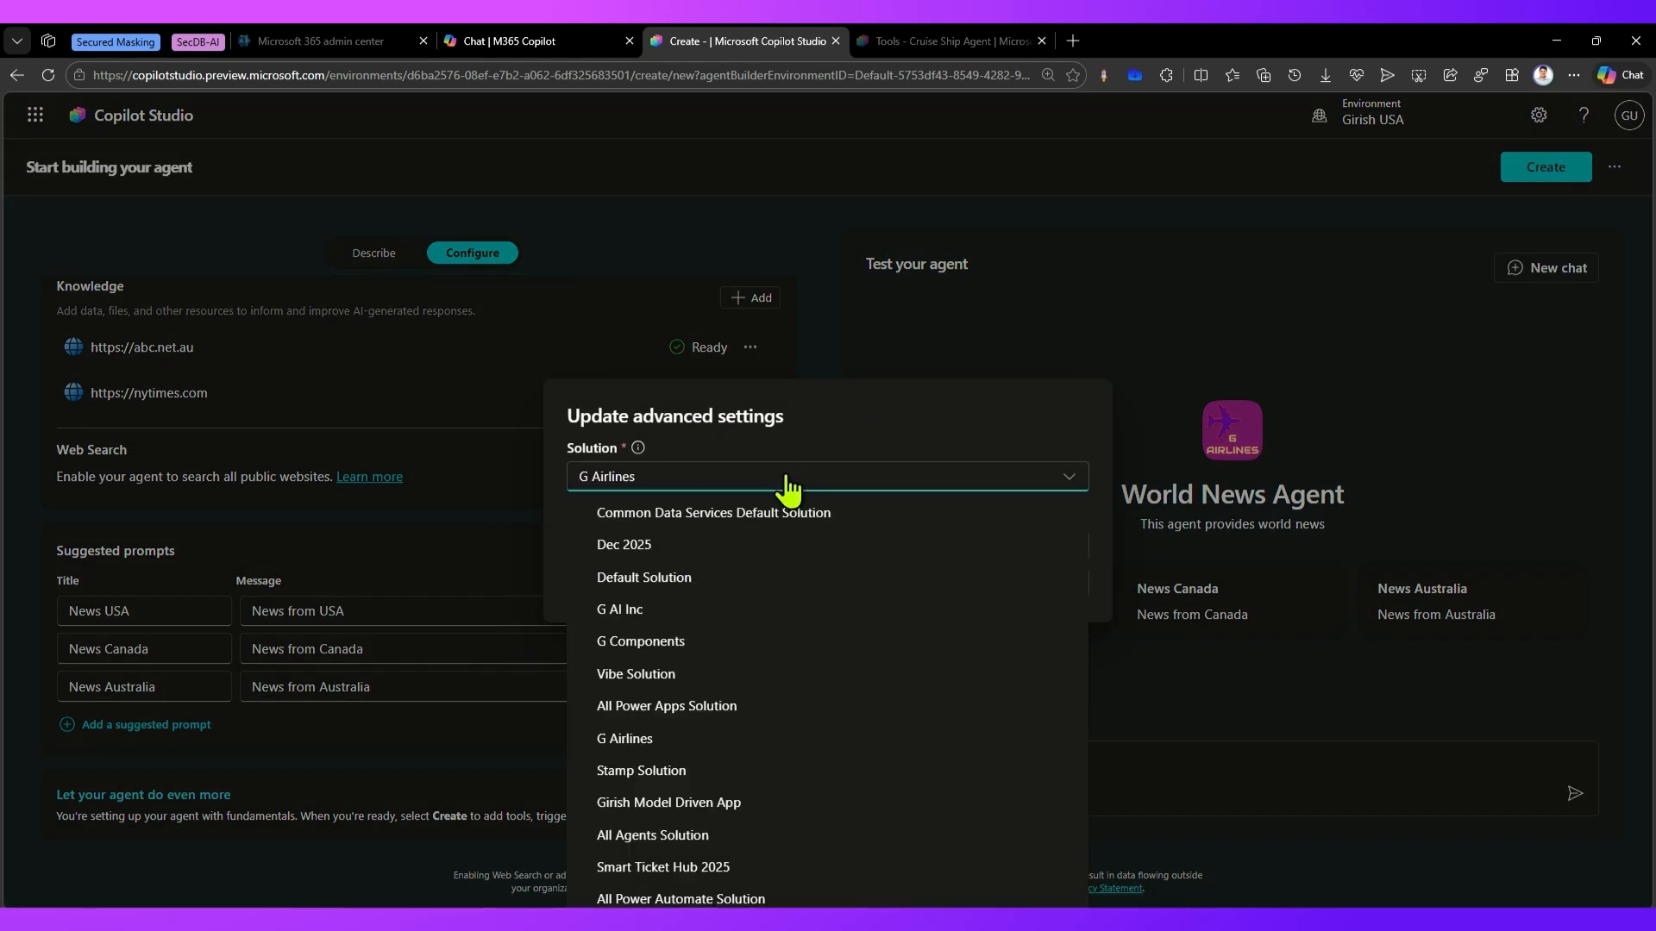
scroll(739, 638, "down", 2)
left_click(871, 414)
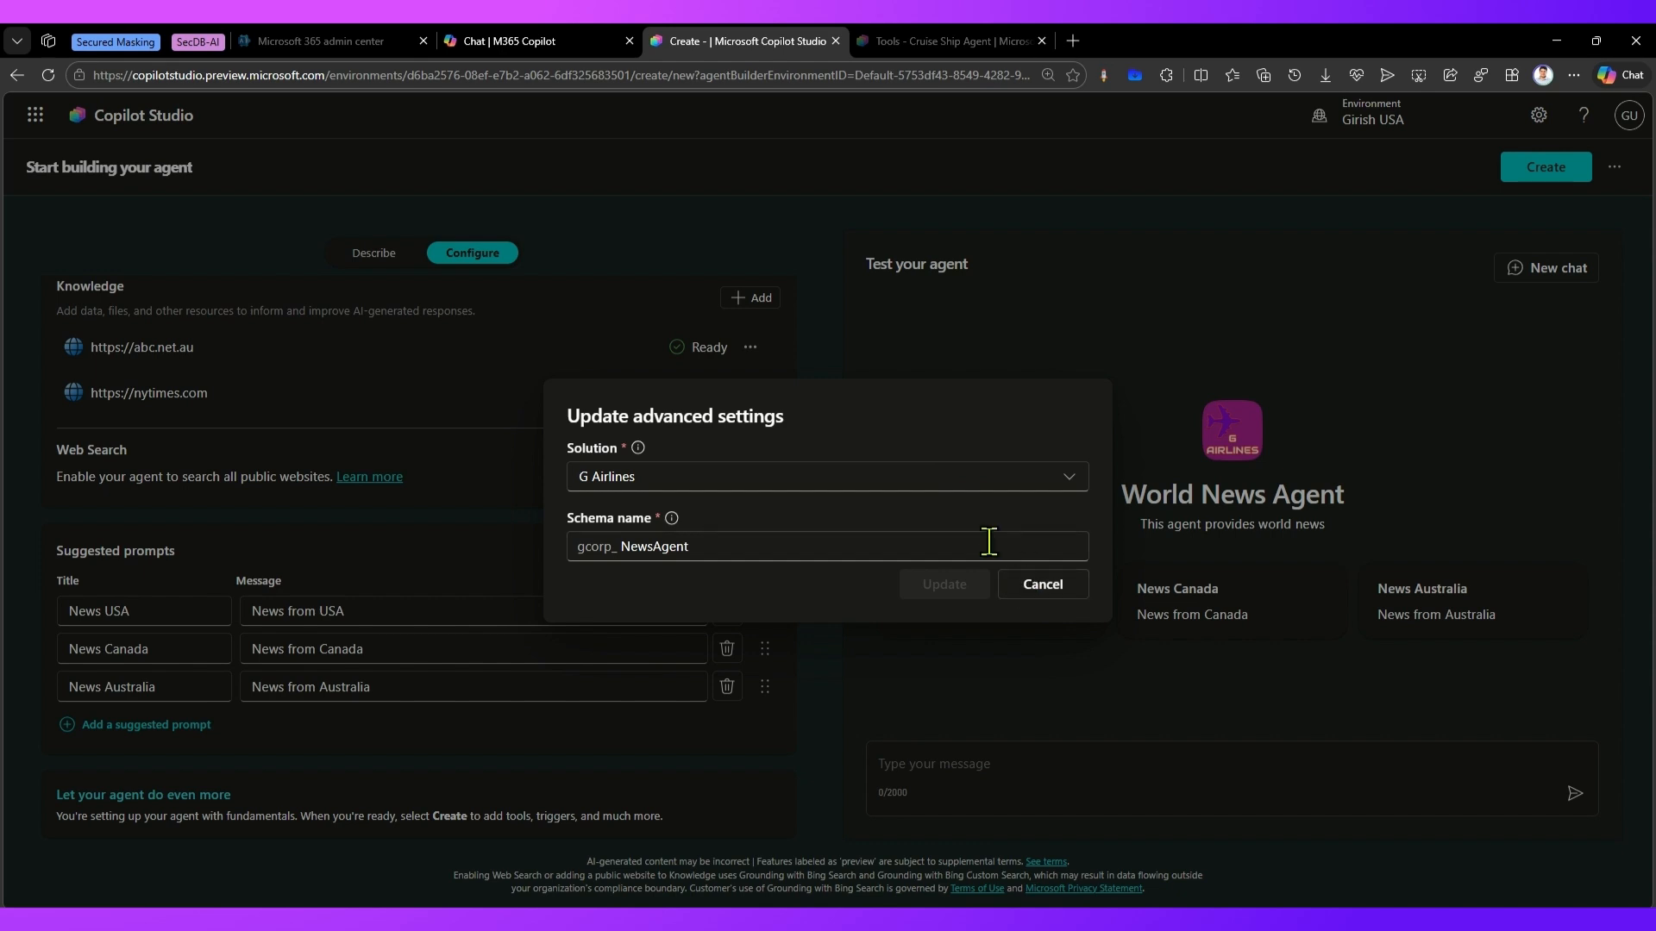
left_click(1043, 584)
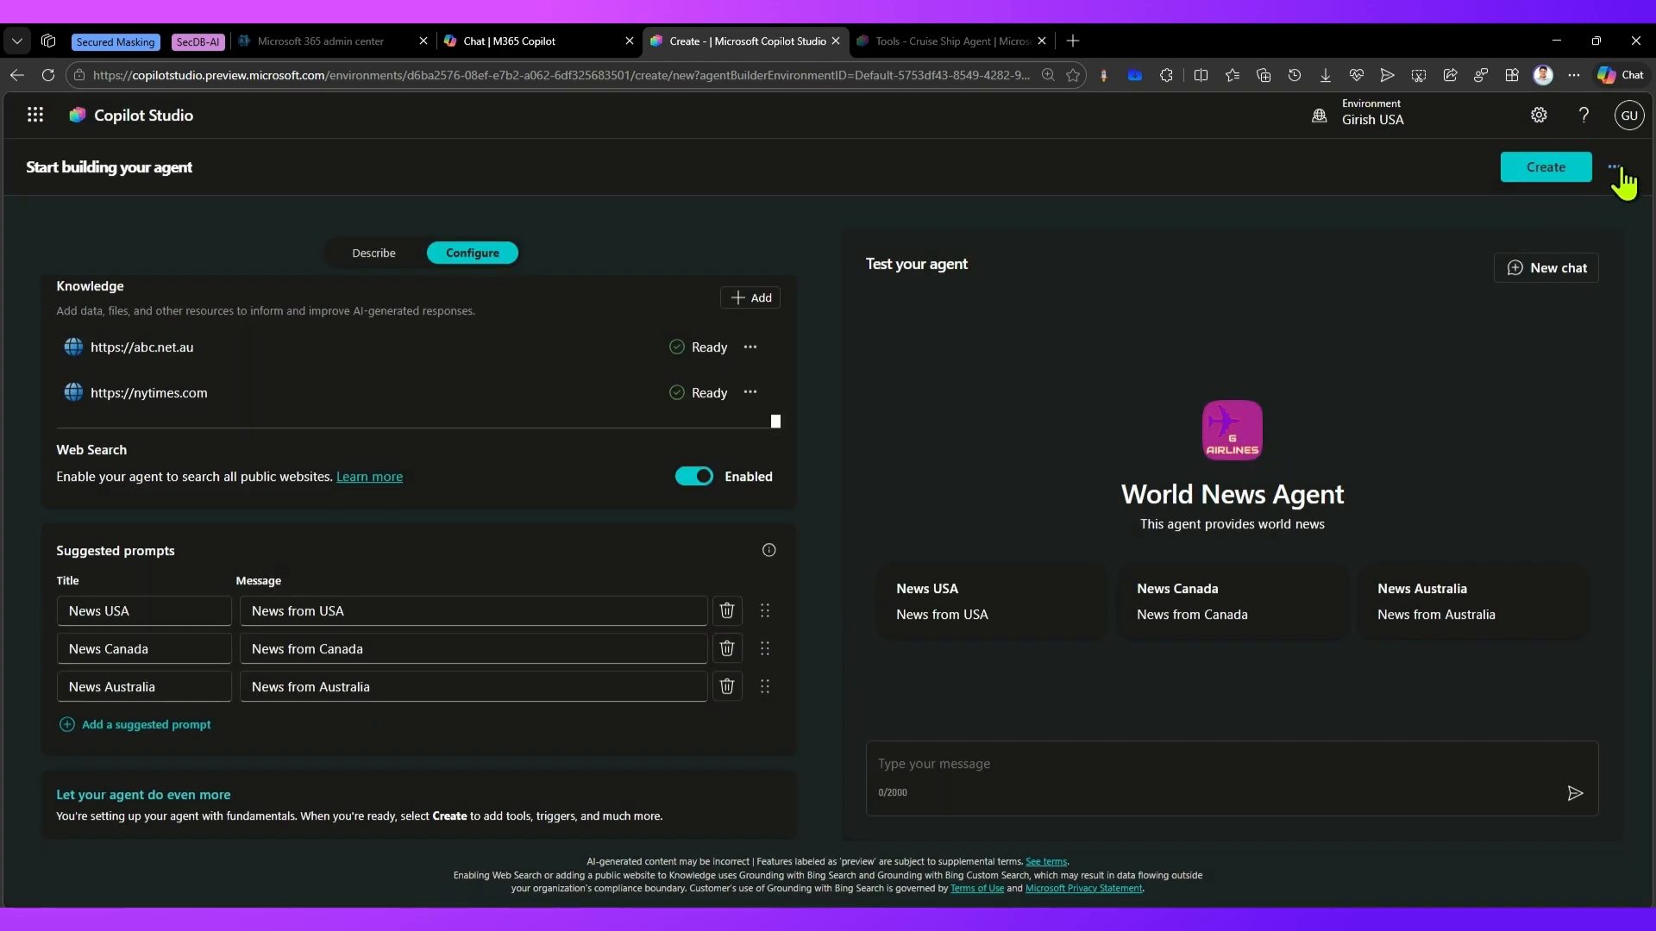
Create the copied World News Agent in Copilot Studio
left_click(1540, 169)
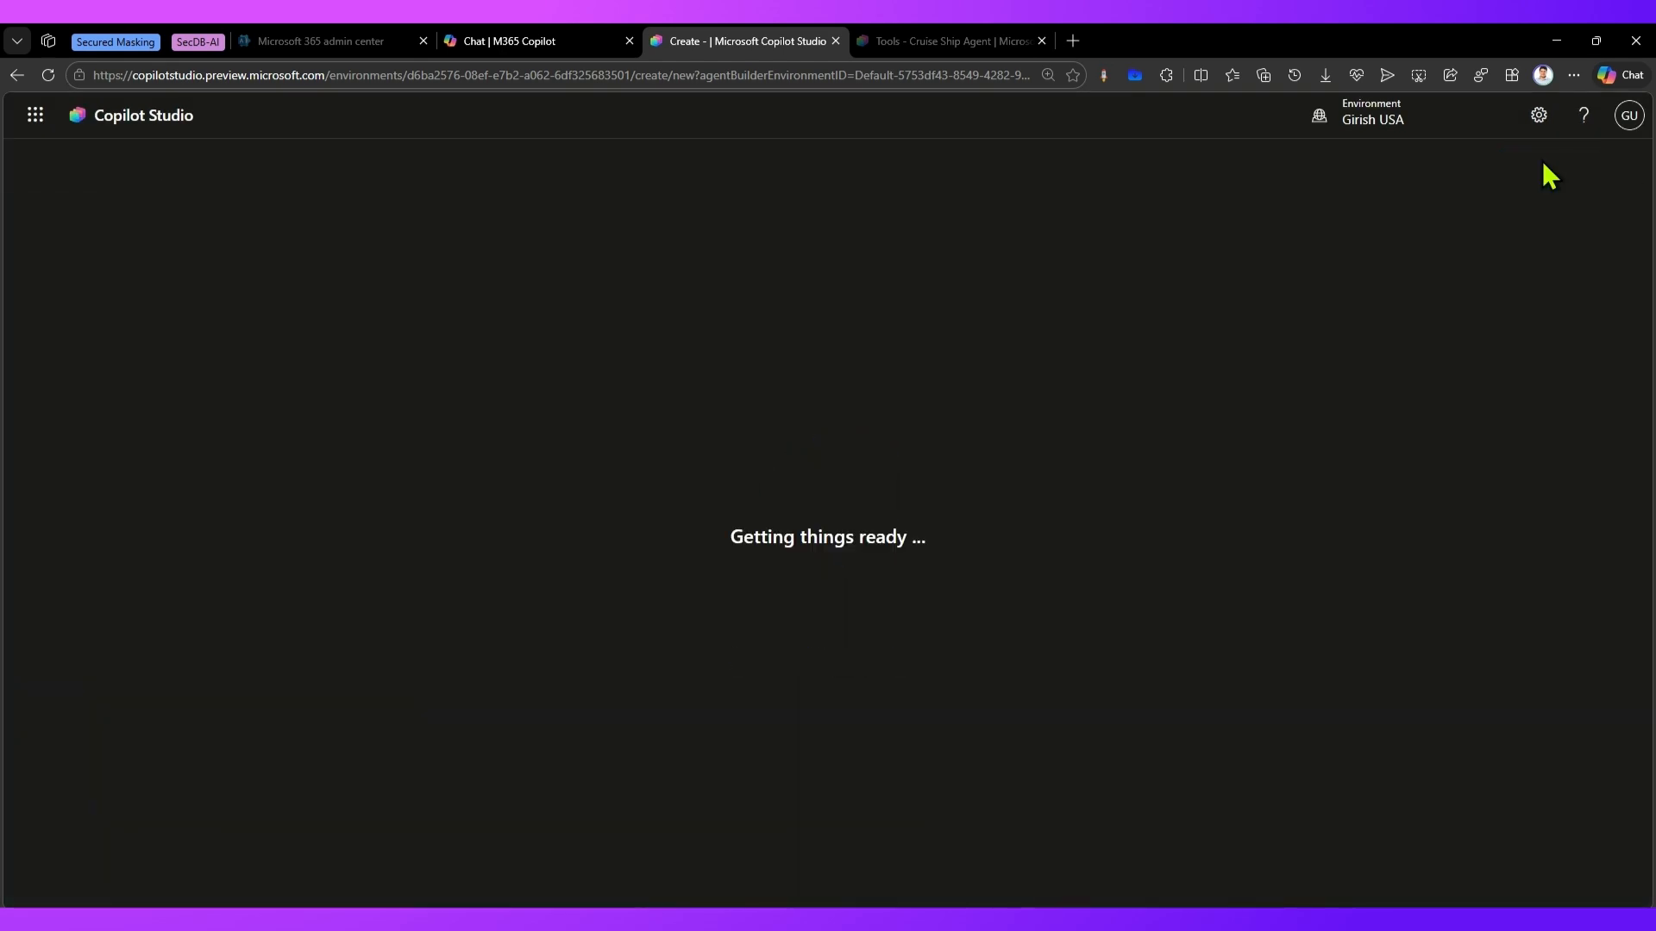